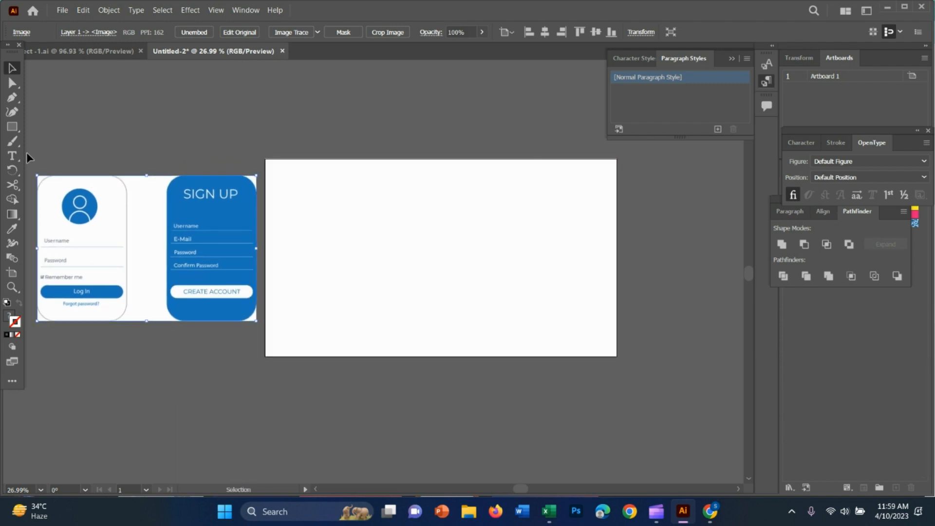
Step: Draw a white rectangle covering the whole artboard and lock it as the background
left_click(16, 128)
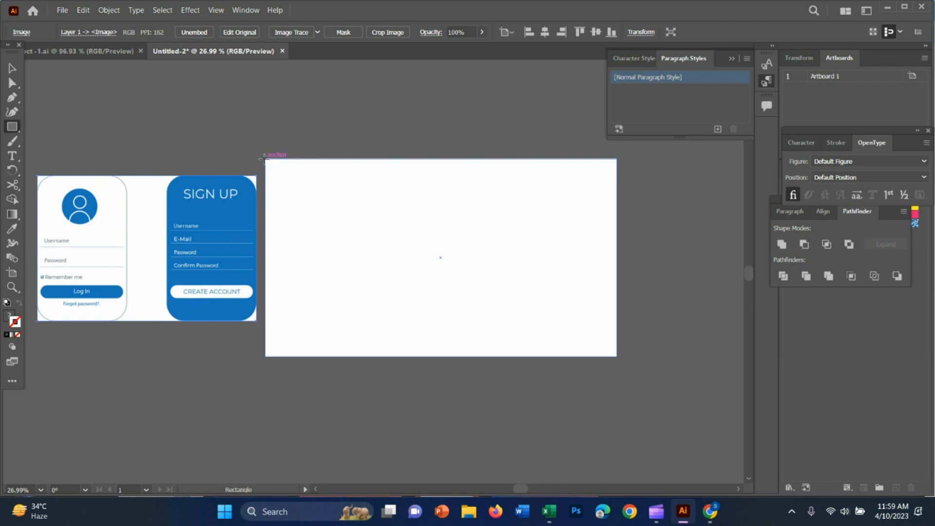
left_click_drag(265, 159, 616, 356)
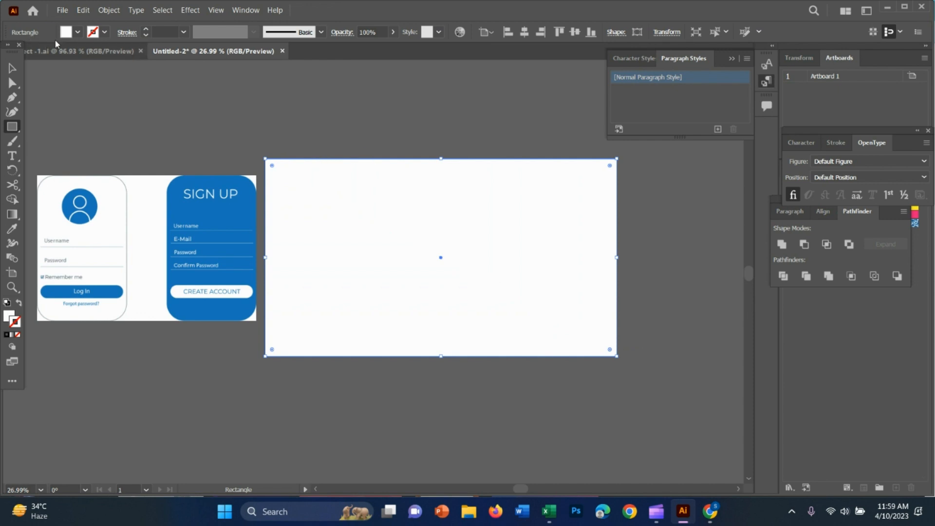
key("ctrl+2")
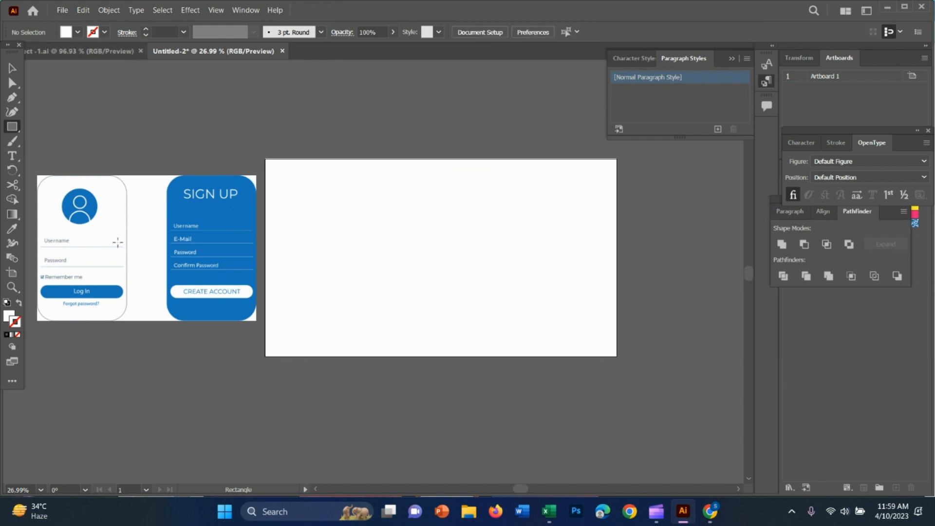
Step: Reposition the reference image slightly higher beside the artboard, clear of its edge
key("v")
mouse_move(88, 242)
left_mouse_down()
mouse_move(127, 241)
mouse_move(94, 239)
left_mouse_up()
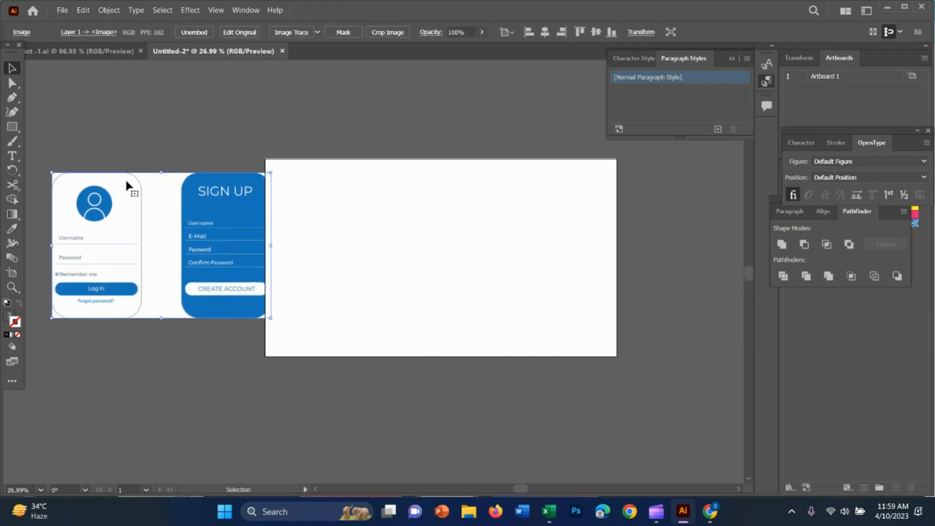
left_click_drag(194, 177, 177, 167)
Step: Draw a full-height white login panel along the artboard's left edge and round its corners
left_click(13, 130)
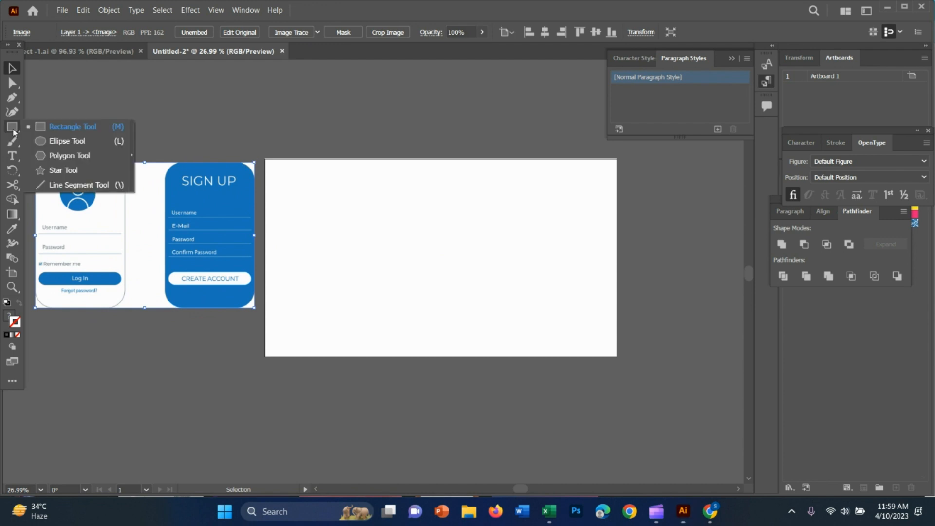
left_click(73, 126)
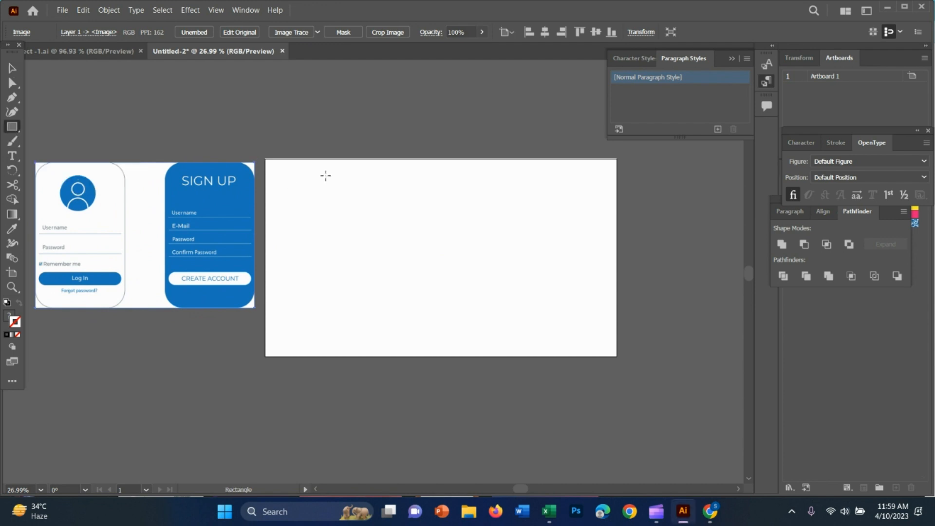
left_click_drag(265, 159, 393, 356)
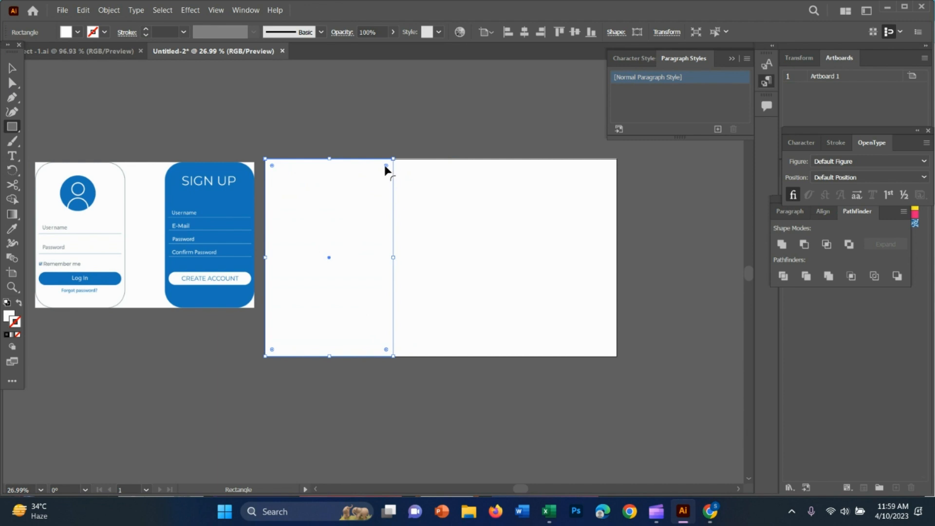
left_click_drag(386, 166, 377, 180)
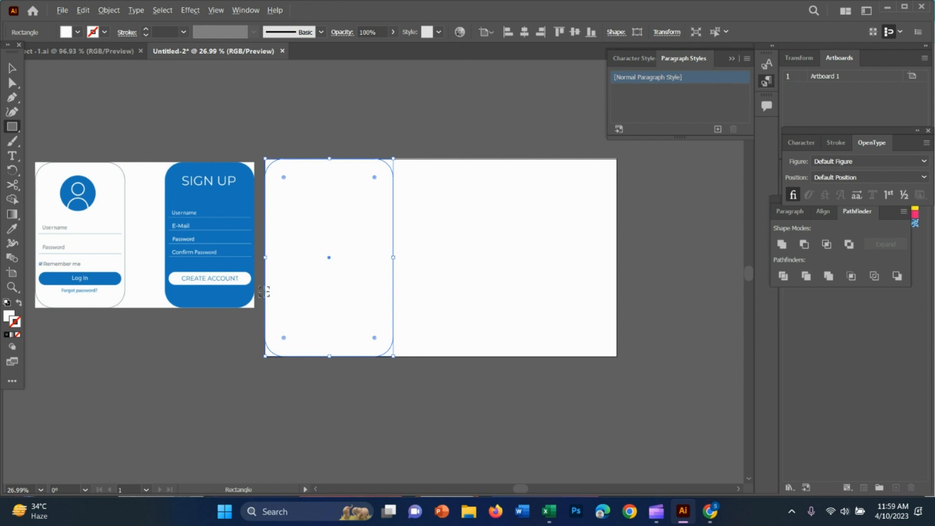
Step: Duplicate the rounded panel toward the artboard's right edge and fill the copy with the blue sampled from the reference image
key("alt+v")
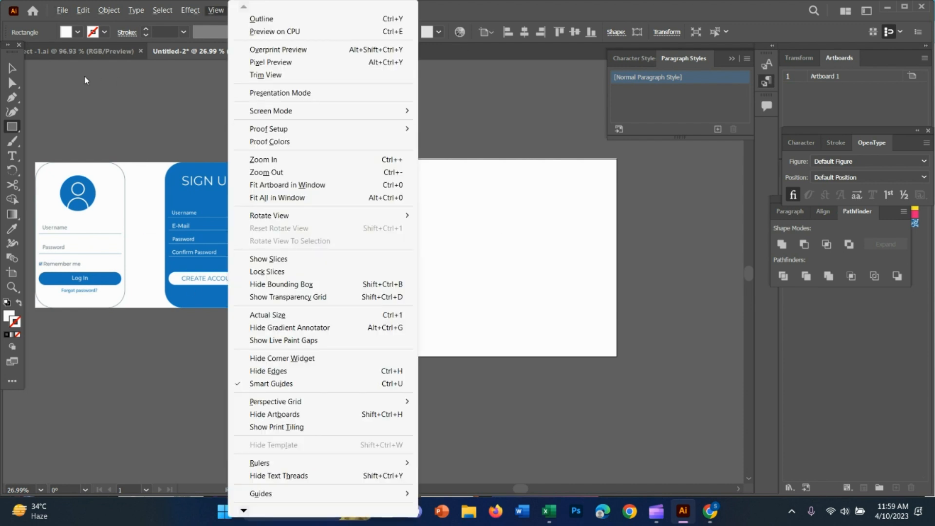
key("Escape")
key("v")
left_click_drag(346, 235, 564, 236)
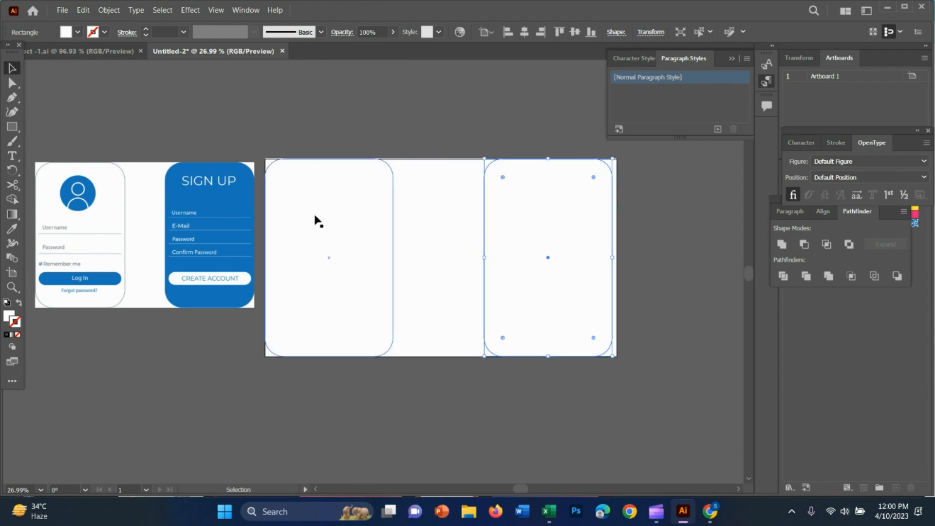
key("i")
left_click(230, 197)
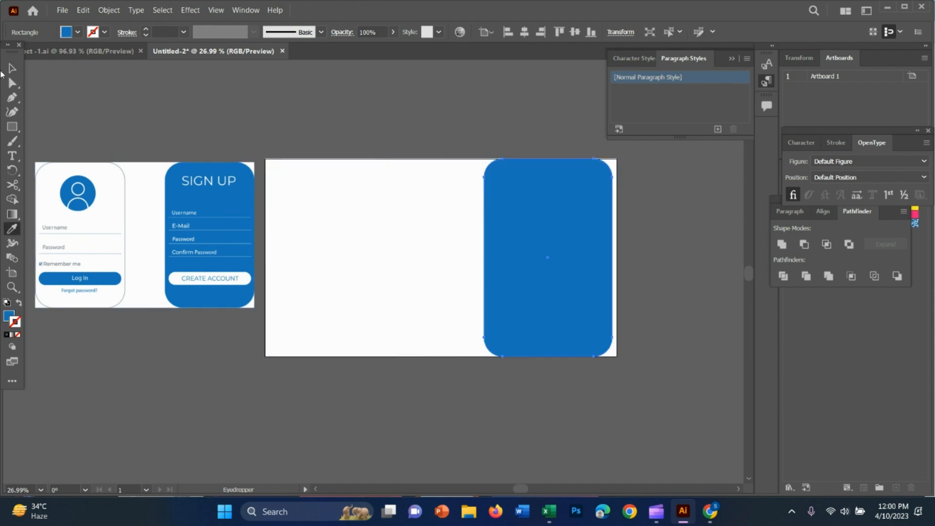
left_click(11, 68)
left_click(348, 152)
Step: Draw a circle in the upper part of the white login panel and fill it with the sign-up panel's blue
left_click(334, 206)
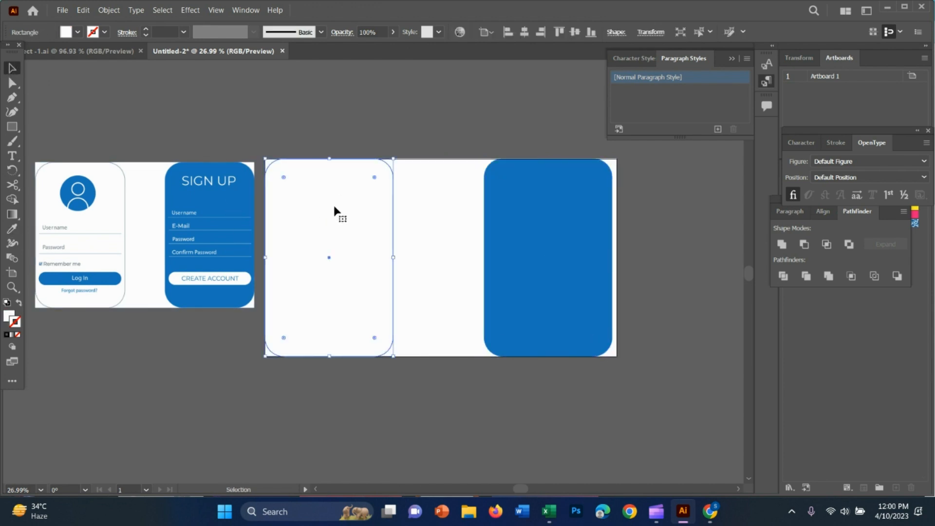
left_click_drag(12, 126, 74, 145)
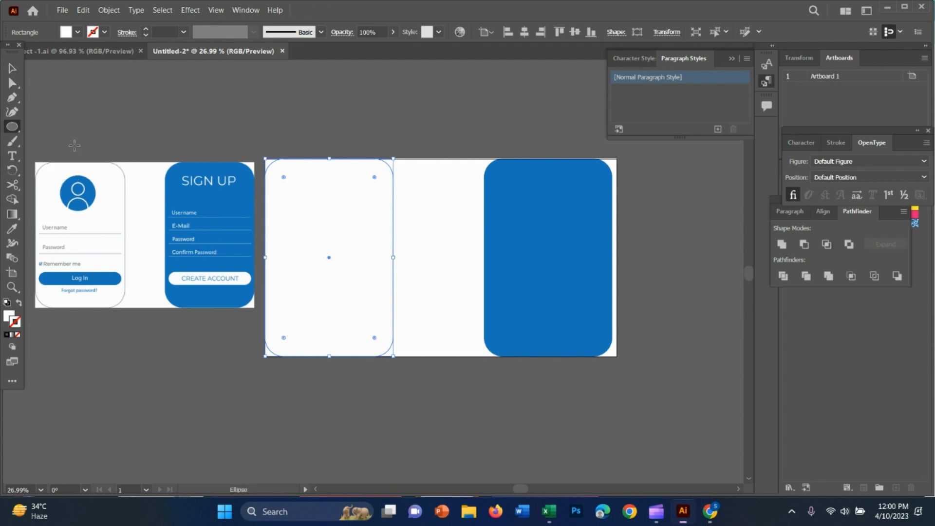
mouse_move(322, 198)
left_mouse_down()
mouse_move(348, 225)
mouse_move(322, 198)
mouse_move(330, 209)
left_mouse_up()
key("v")
key("i")
left_click(536, 215)
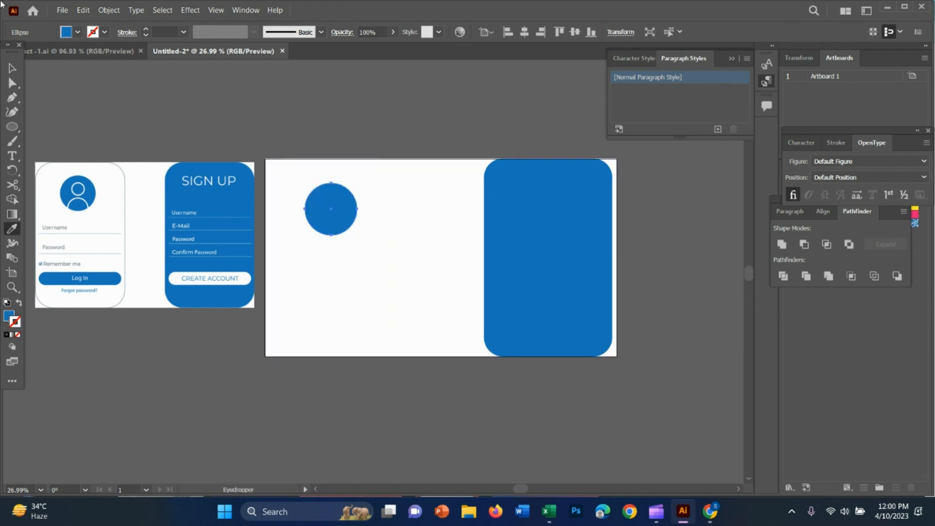
key("v")
left_click(413, 128)
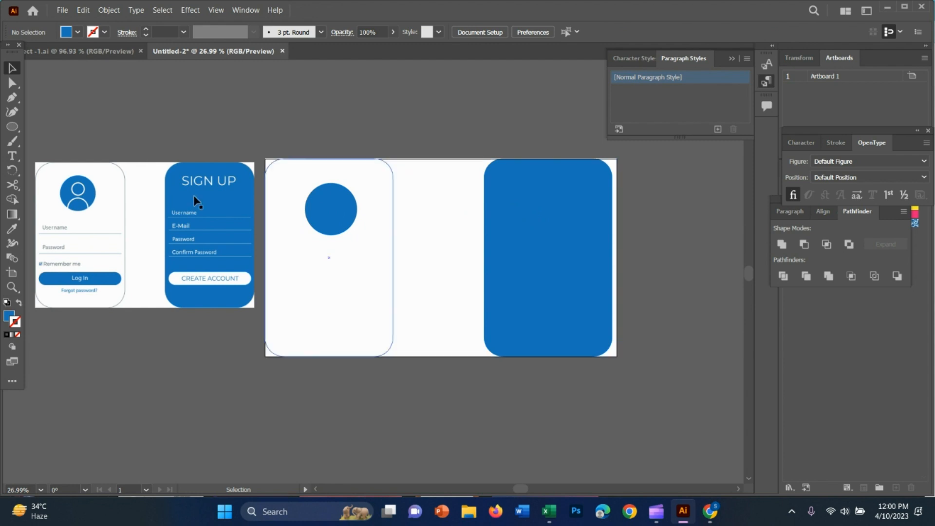
Step: Draw a blue pill-shaped button in the lower part of the login panel and widen it to nearly the panel's width
right_click(7, 130)
left_click(66, 127)
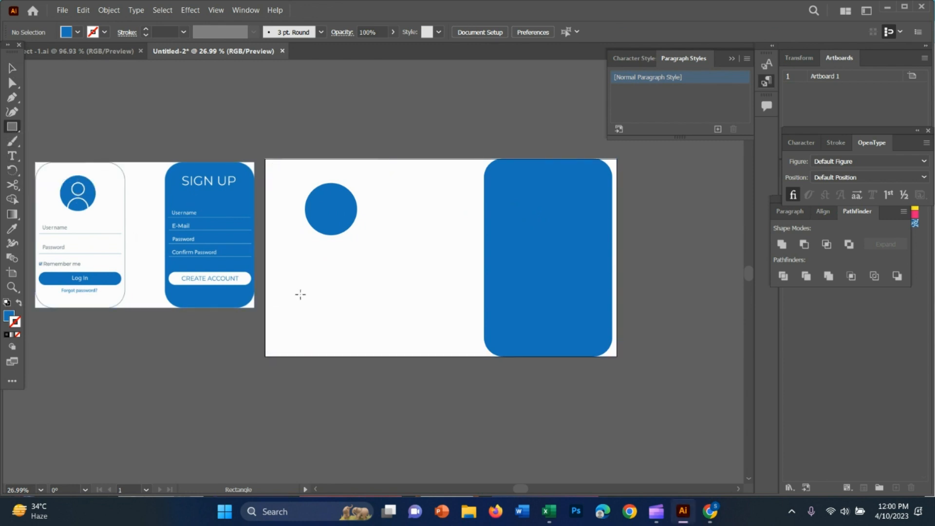
left_click_drag(301, 294, 366, 304)
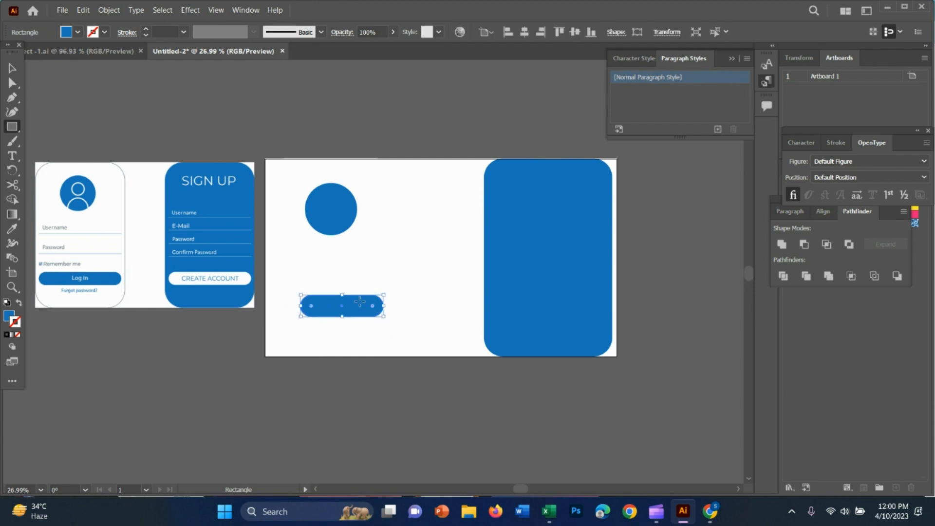
left_click(12, 68)
left_click(367, 173)
left_click_drag(339, 314, 278, 308)
left_click_drag(373, 306, 384, 306)
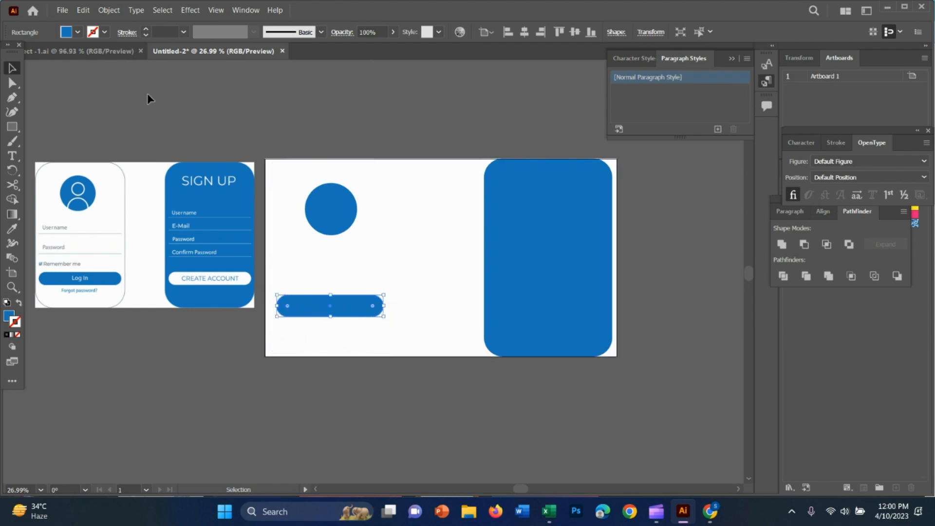
Step: Draw two horizontal field lines between the circle and the button on the login panel
left_click(334, 175)
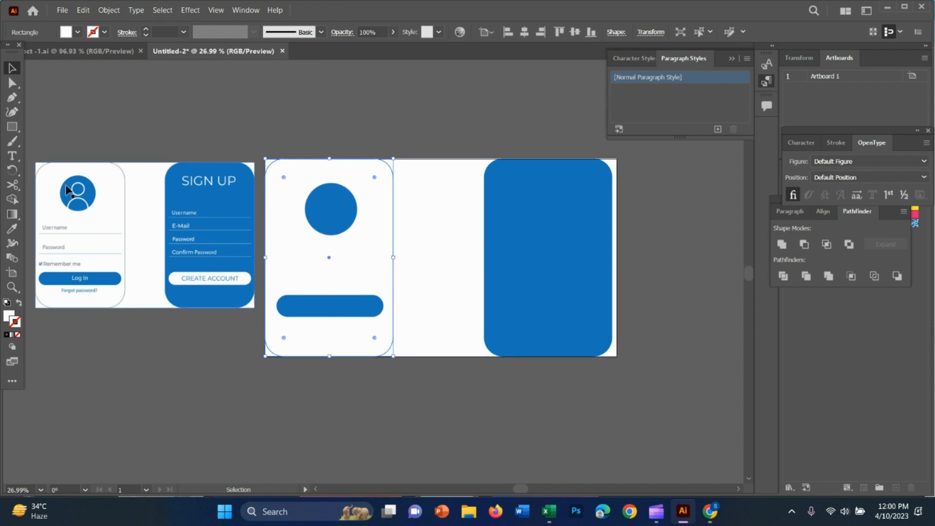
left_click(14, 128)
left_click(73, 185)
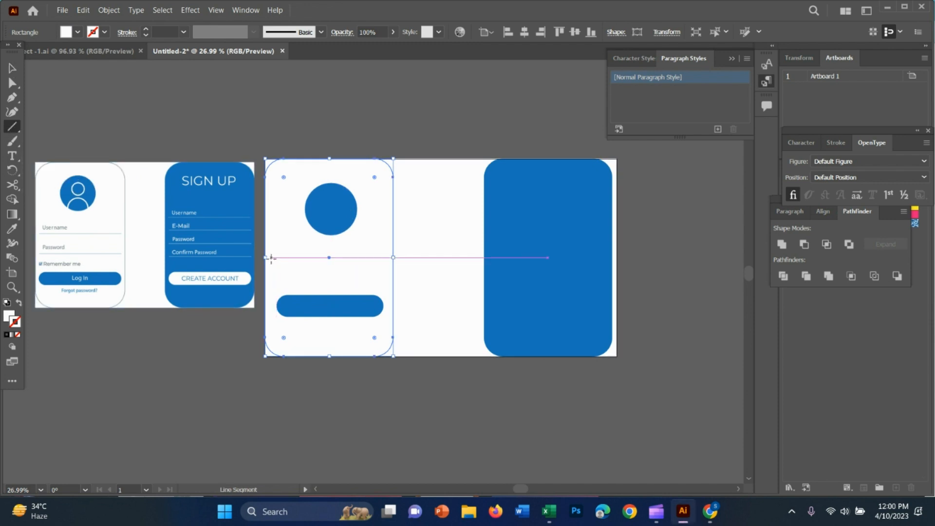
left_click_drag(271, 257, 378, 257)
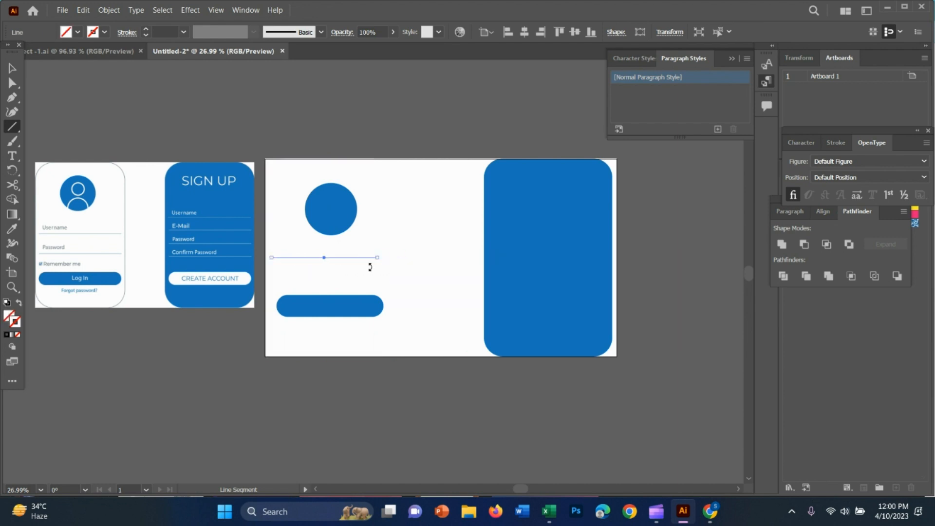
left_click_drag(270, 275, 386, 274)
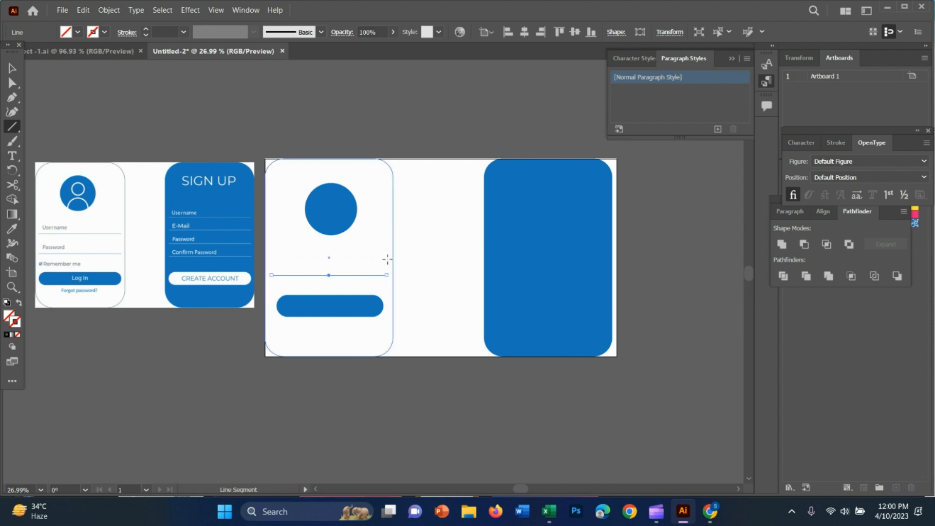
Step: Lengthen the upper field line on the login panel toward the end of the lower one
key("v")
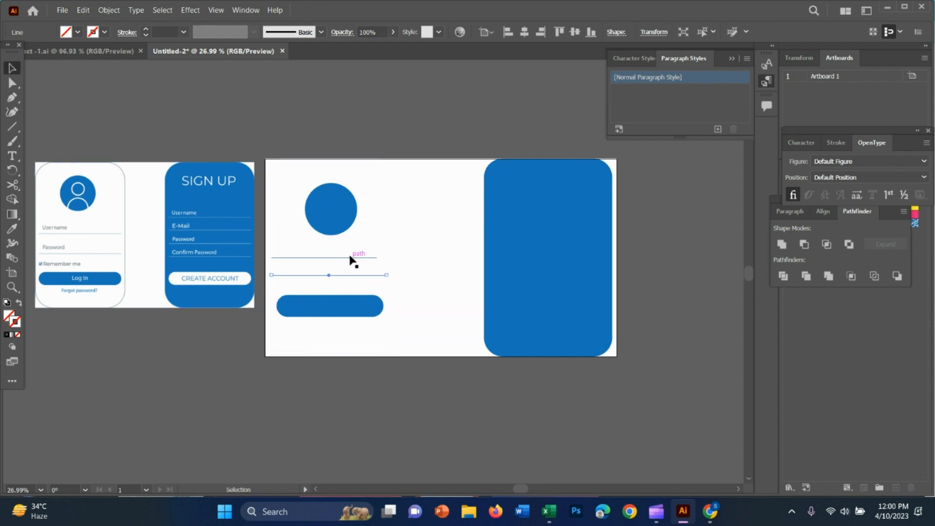
left_click(350, 258)
left_click_drag(378, 257, 383, 257)
left_click(308, 117)
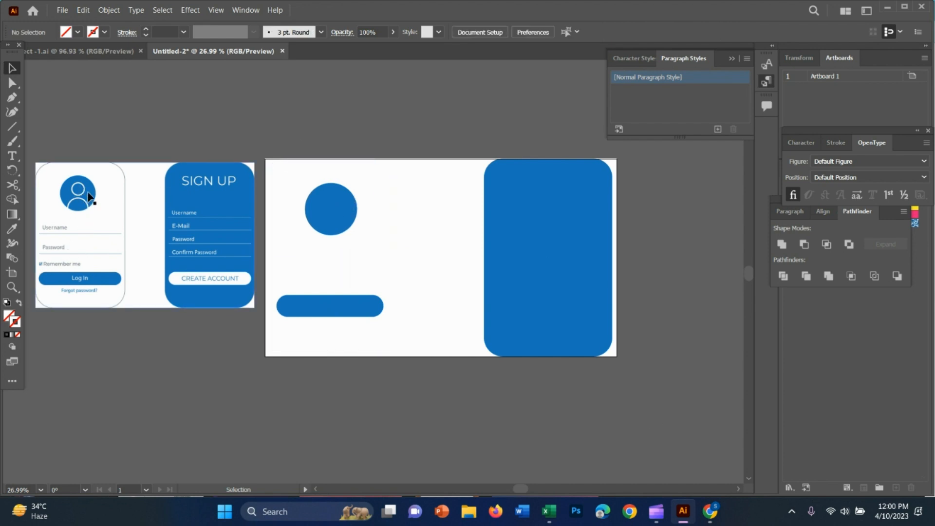
left_click(539, 190)
left_click(79, 134)
left_click(12, 156)
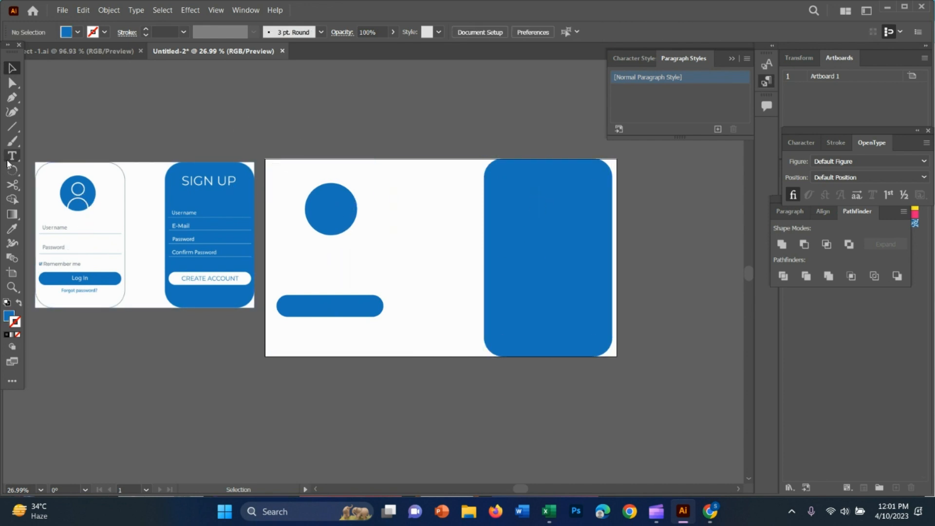
left_click(531, 181)
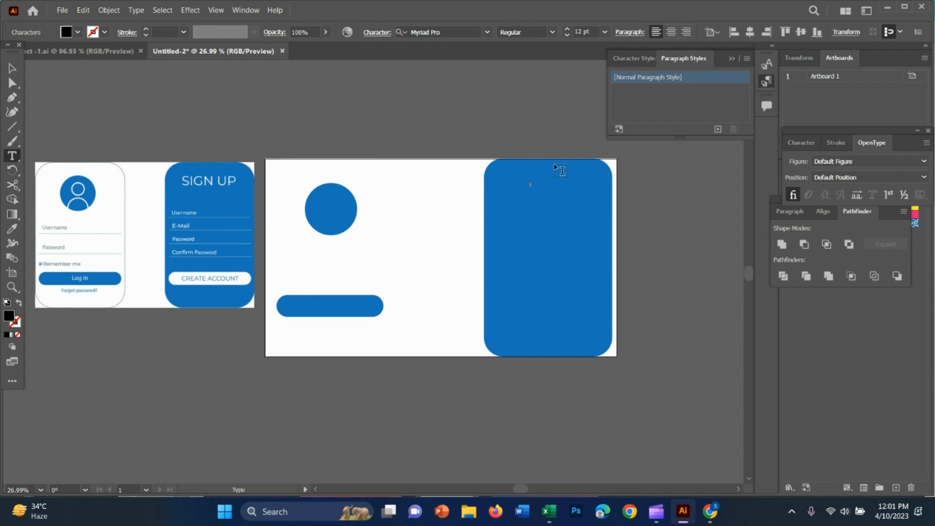
left_click(11, 69)
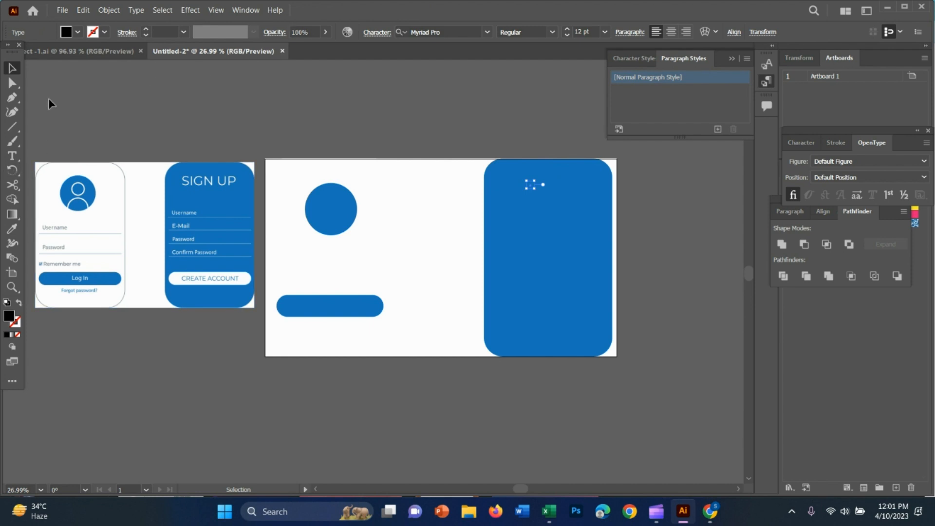
key("s")
key("i")
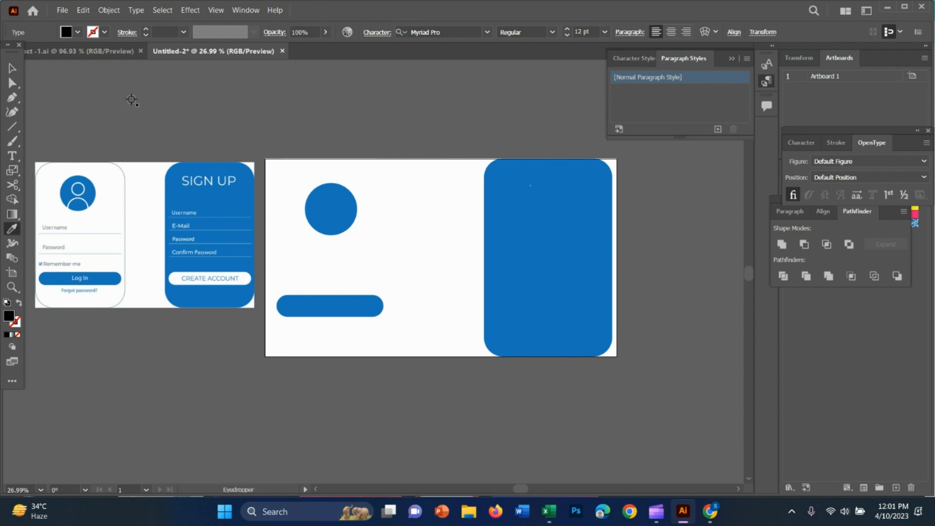
Step: Add the heading "SIGN UP" at the top of the blue panel, enlarge it to about 94 pt, and colour it white
left_click(12, 156)
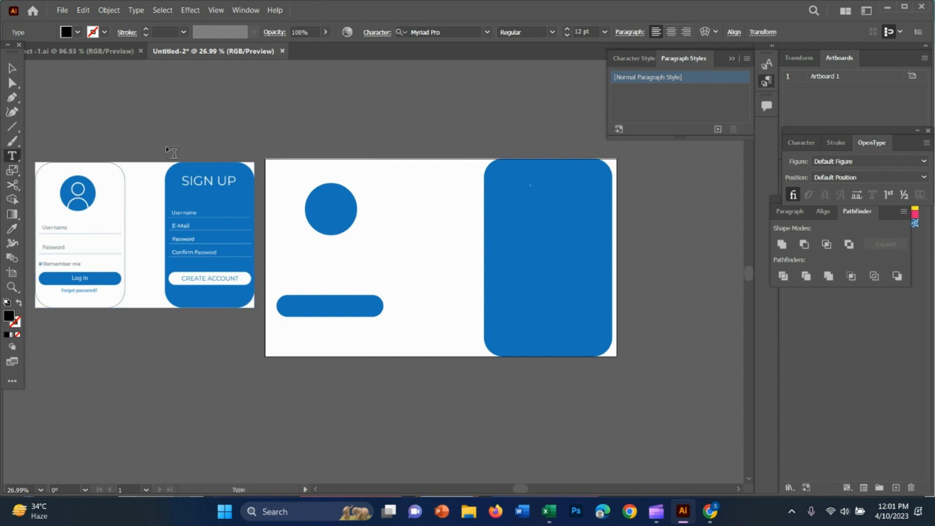
left_click(543, 194)
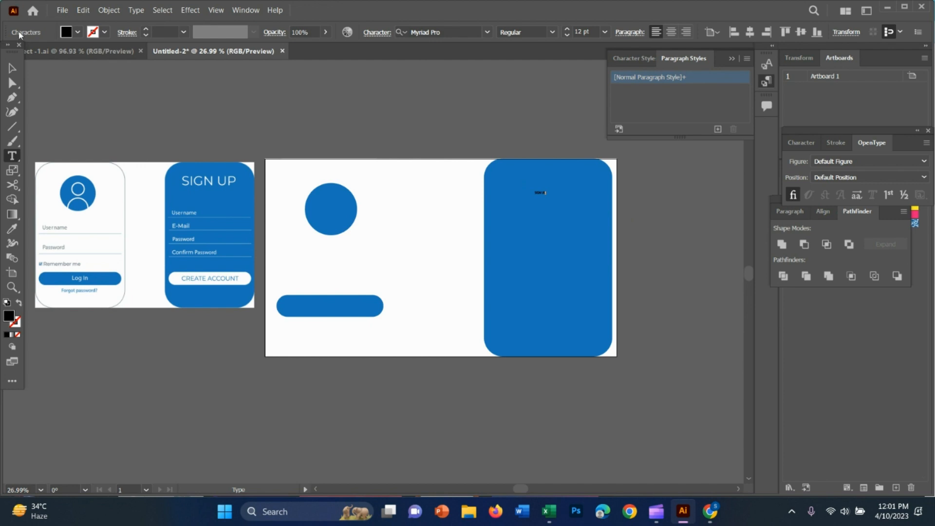
key("Escape")
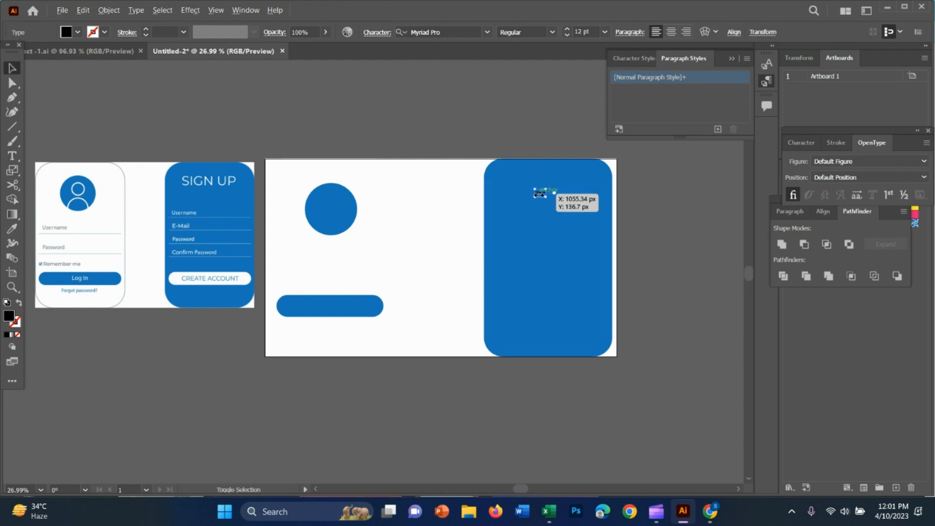
left_click_drag(546, 196, 570, 187)
key("i")
left_click(449, 204)
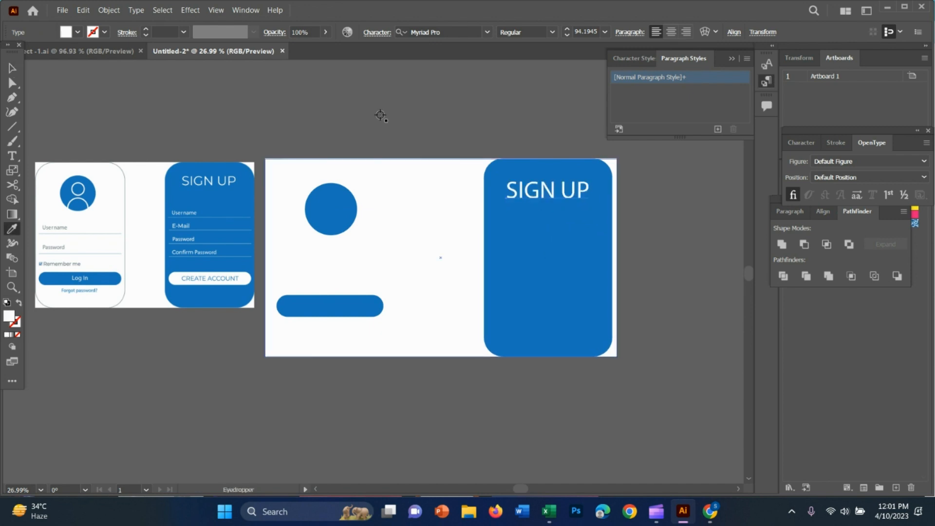
left_click(12, 69)
left_click(553, 96)
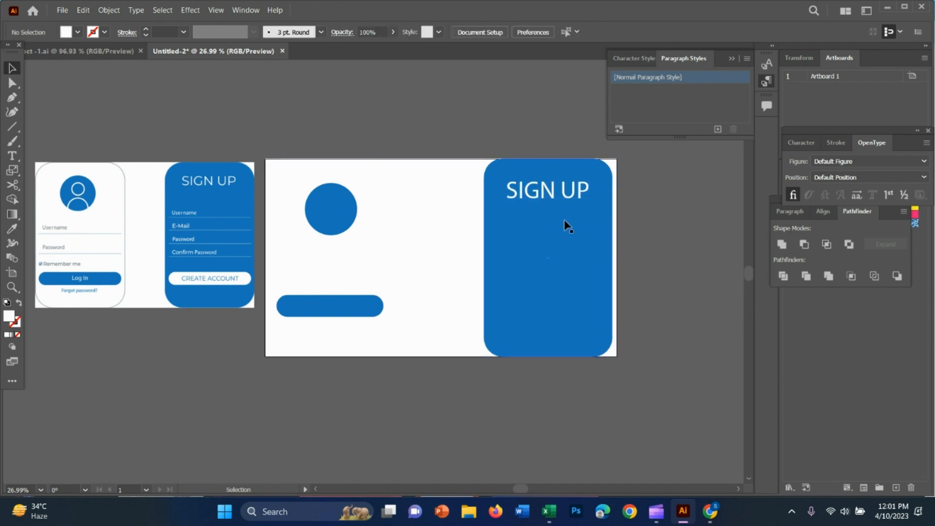
Step: Widen the blue sign-up panel to reach the artboard's right edge
left_click(587, 256)
left_click_drag(613, 256, 617, 257)
left_click(676, 246)
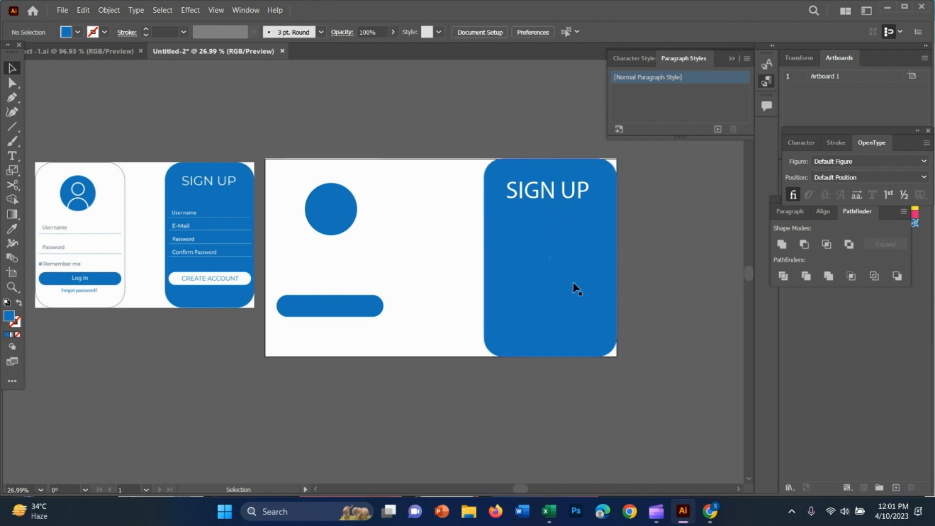
Step: Draw two horizontal field lines on the blue panel below the SIGN UP heading and duplicate the second one downward to make four
left_click(12, 126)
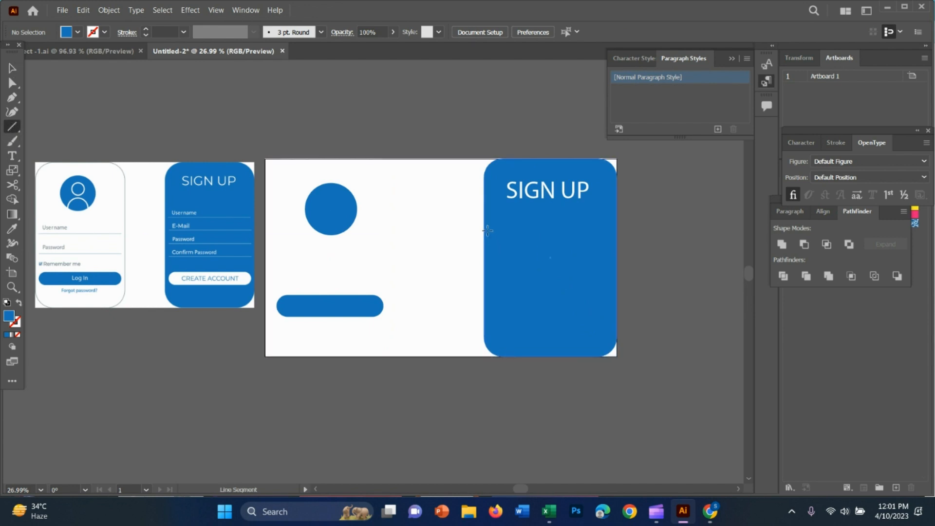
left_click_drag(484, 238, 613, 239)
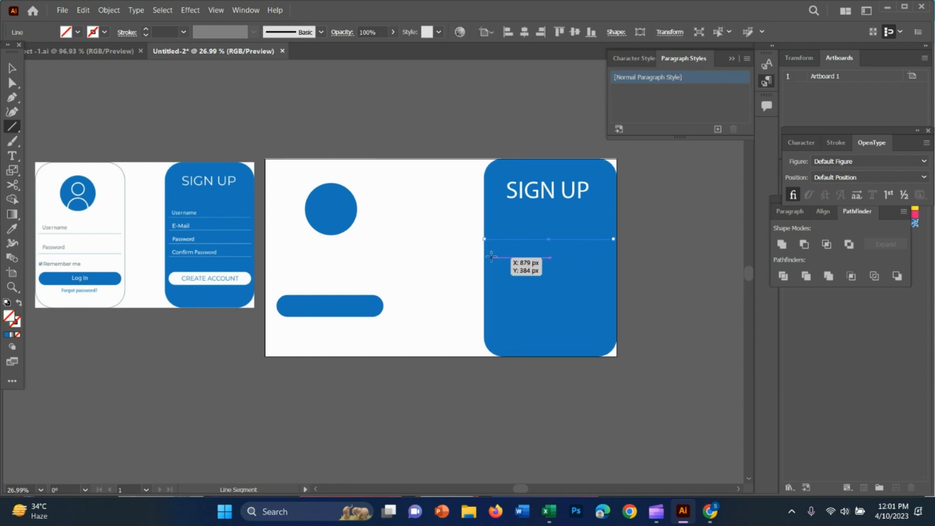
mouse_move(491, 257)
left_mouse_down()
mouse_move(614, 257)
mouse_move(815, 277)
left_mouse_up()
key("z")
left_click_drag(733, 277, 687, 271)
key("v")
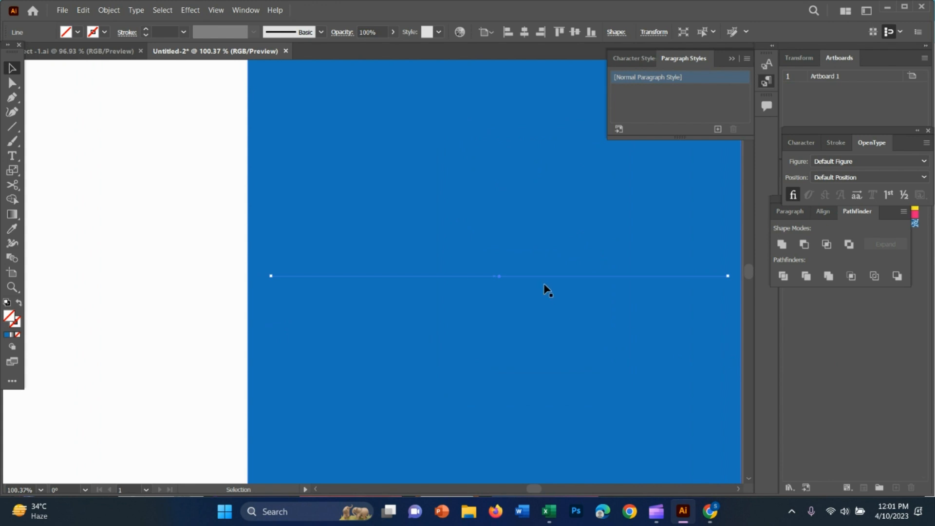
left_click_drag(534, 280, 641, 397)
key("z")
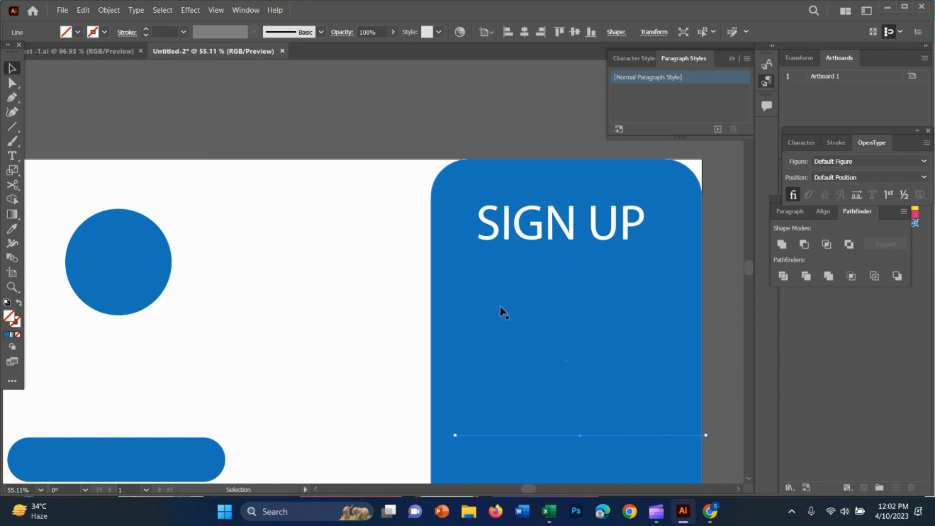
Step: Shorten the first sign-up field line to leave a margin inside the panel and give it a white 1 pt stroke
left_click(502, 325)
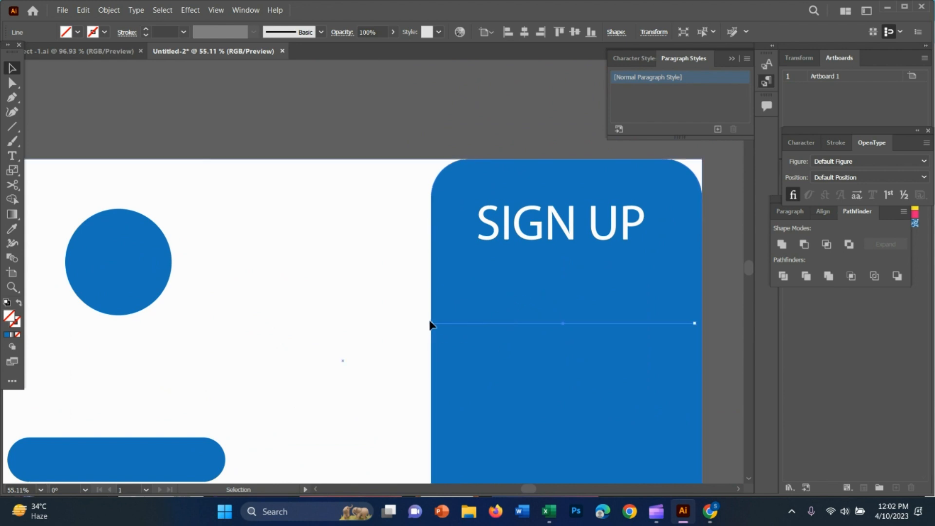
left_click_drag(431, 323, 444, 323)
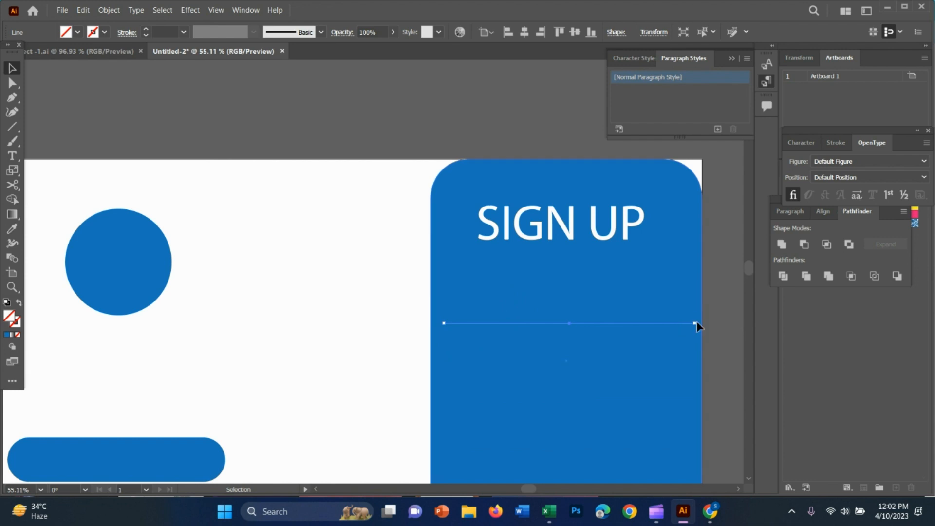
left_click(103, 33)
left_click(26, 53)
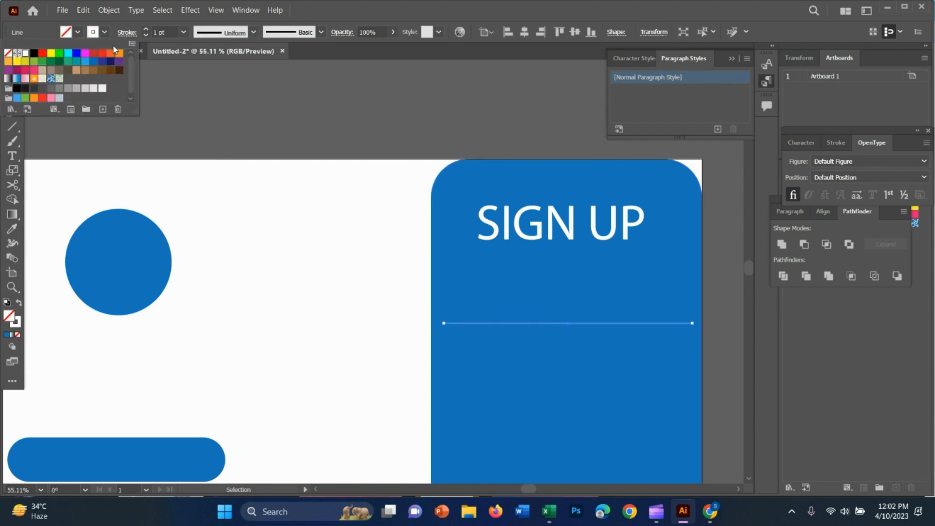
left_click(147, 31)
left_click(460, 258)
Step: Give the second and third sign-up field lines a white 2 pt stroke
scroll(545, 344, "down", 1)
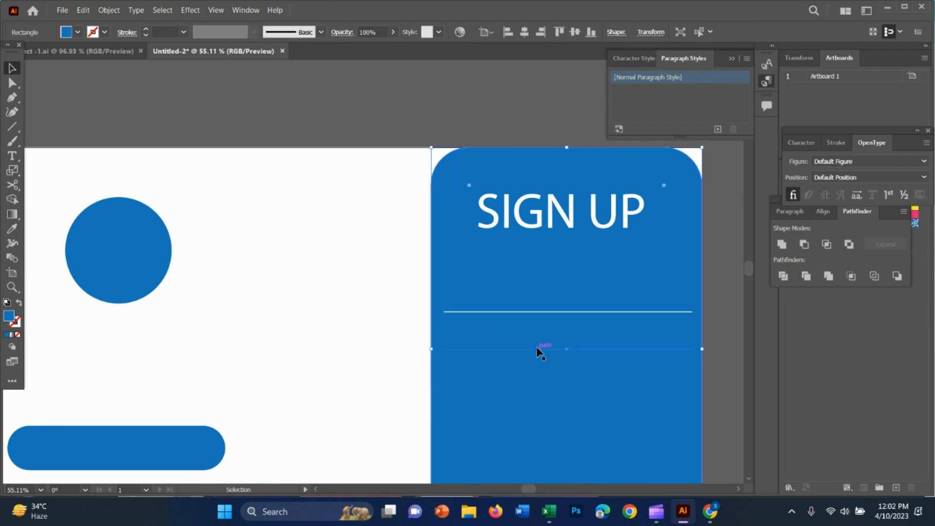
left_click(537, 348)
left_click(146, 30)
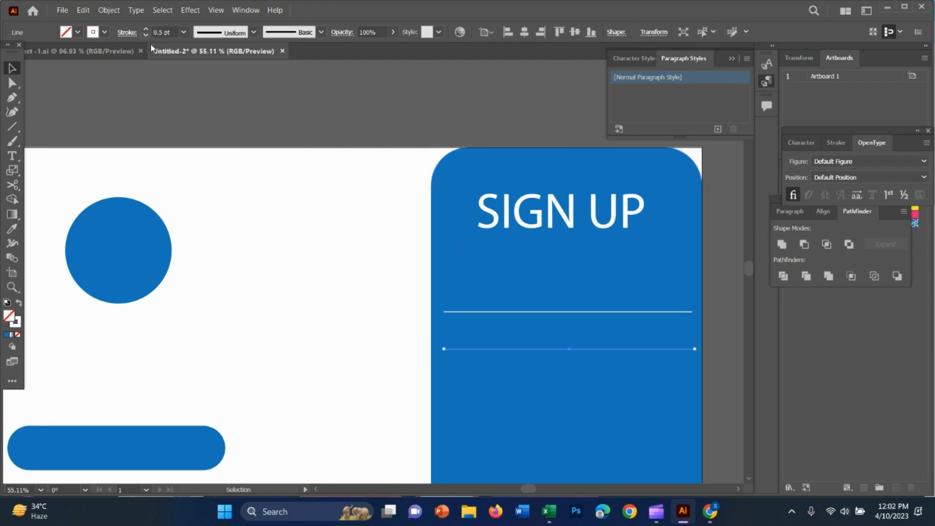
left_click(147, 29)
left_click(146, 29)
left_click(146, 29)
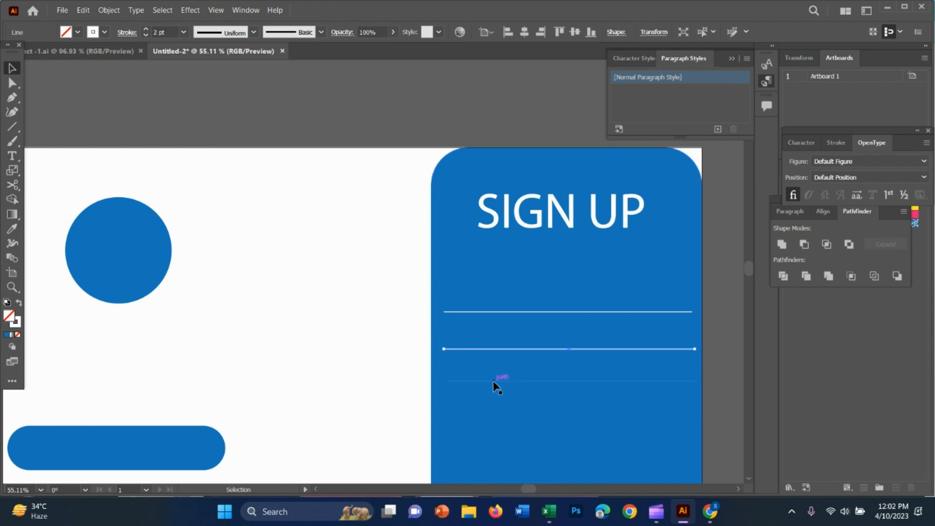
left_click(494, 380)
left_click(146, 29)
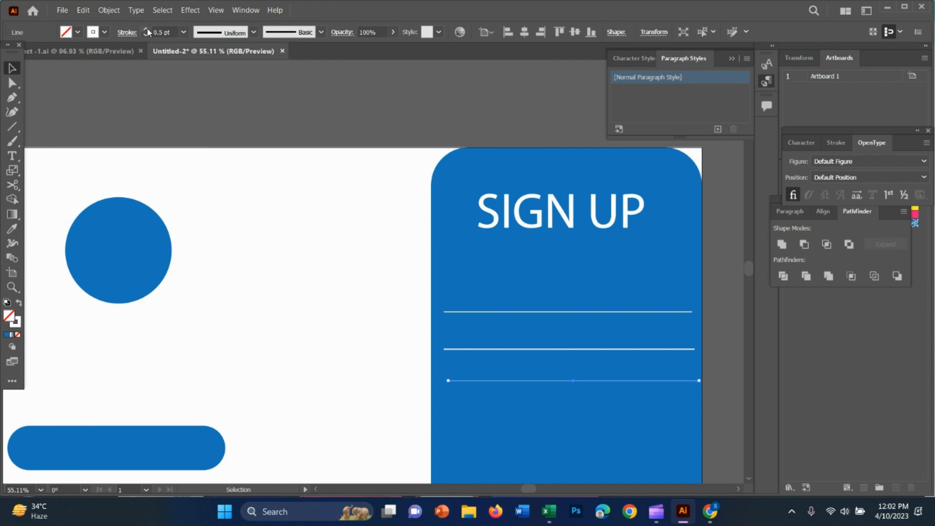
left_click(146, 29)
scroll(559, 330, "down", 1)
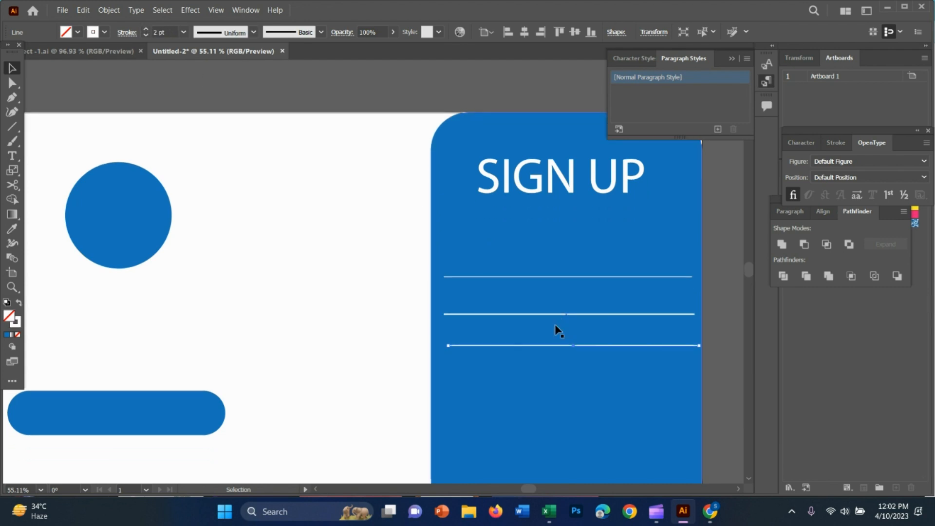
left_click(548, 388)
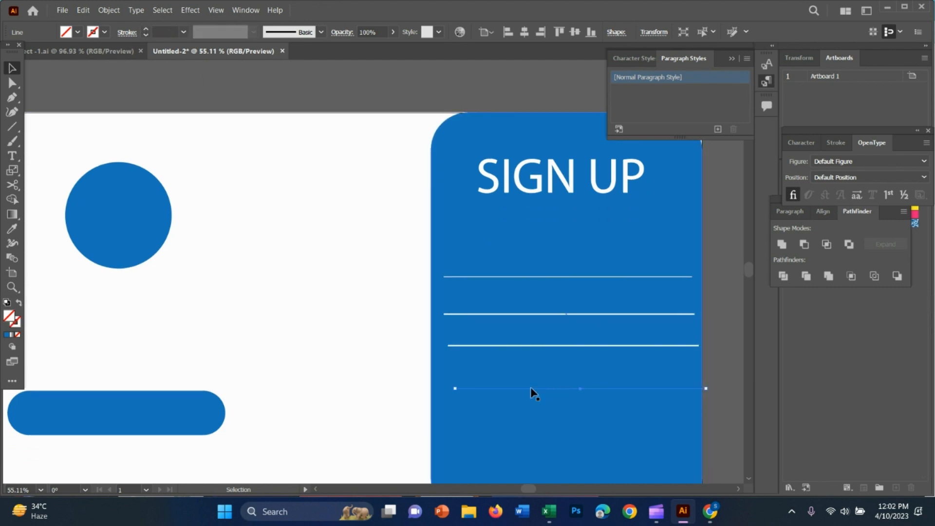
left_click_drag(564, 389, 561, 390)
left_click_drag(561, 390, 562, 390)
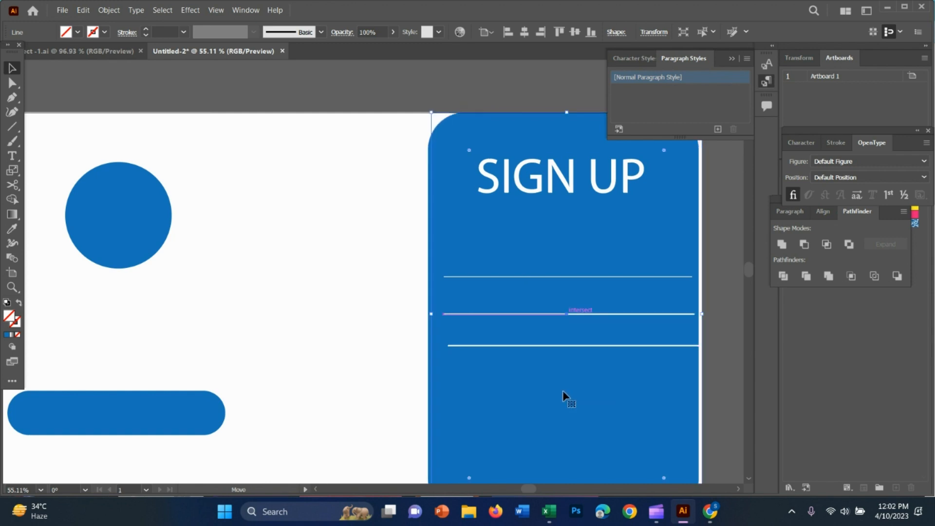
key("ctrl+z")
key("ctrl+z")
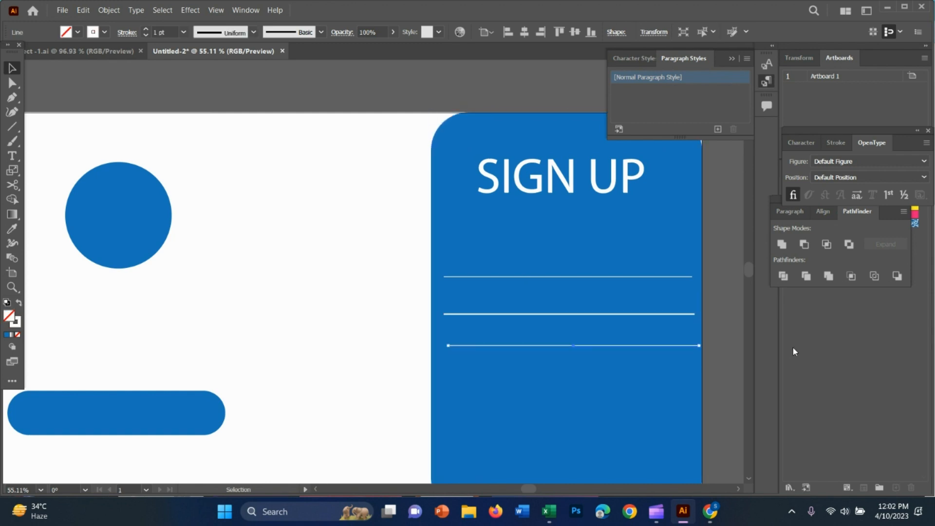
Step: Lock the blue panel and move the fourth field line so its left end lines up with the third line's
left_click(627, 250)
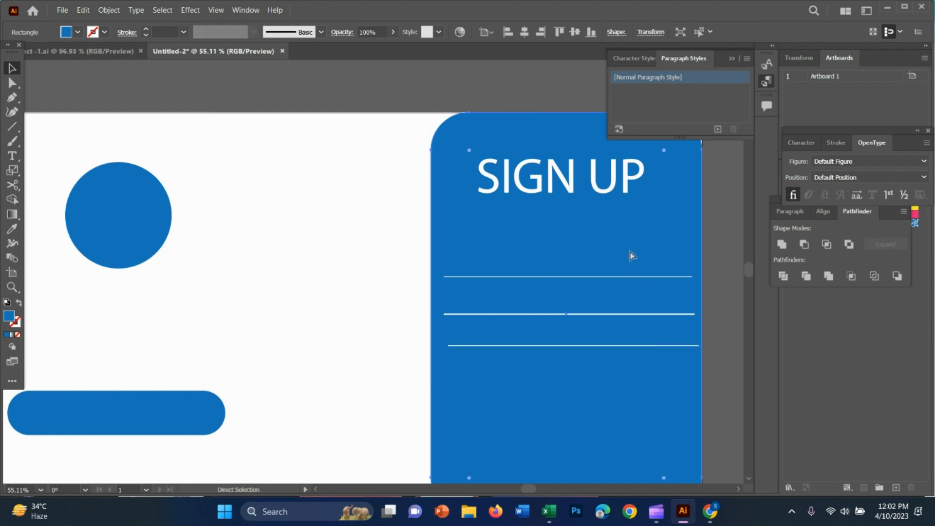
key("ctrl+2")
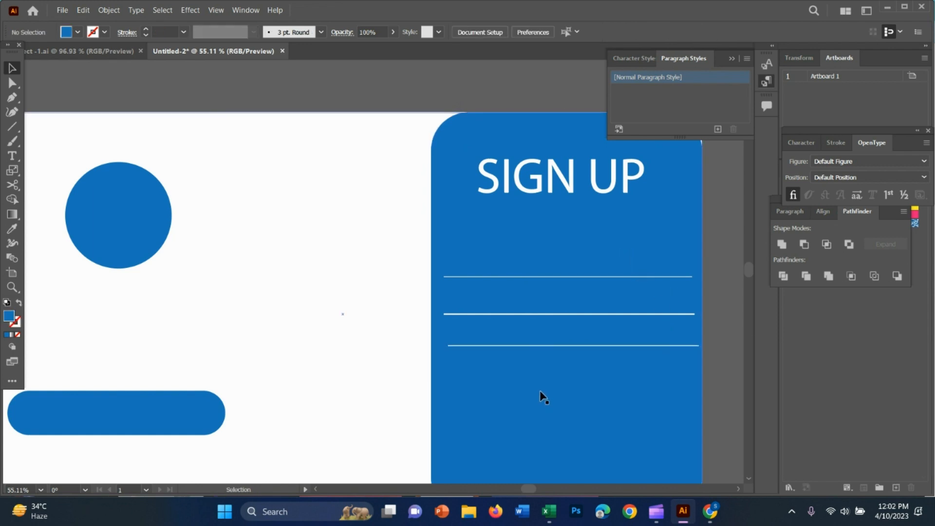
left_click_drag(551, 385, 545, 383)
left_click_drag(485, 383, 490, 381)
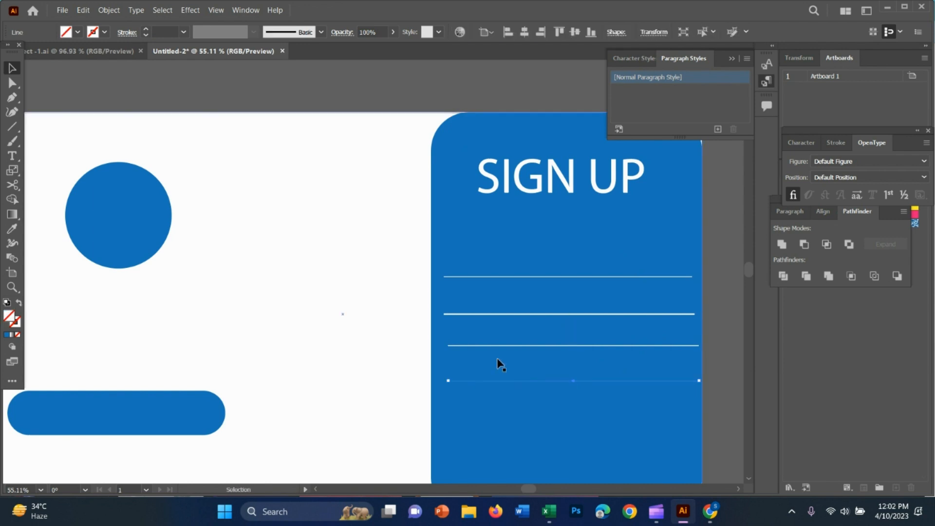
Step: Shorten the left ends of the second and first field lines to align with the third line's start
left_click(452, 313)
left_click_drag(443, 314, 447, 313)
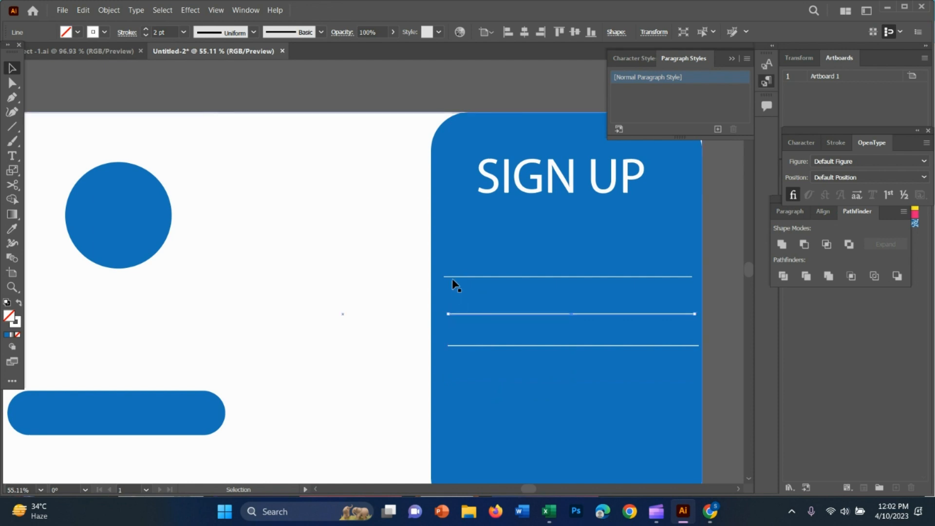
left_click(449, 277)
left_click_drag(446, 275, 448, 276)
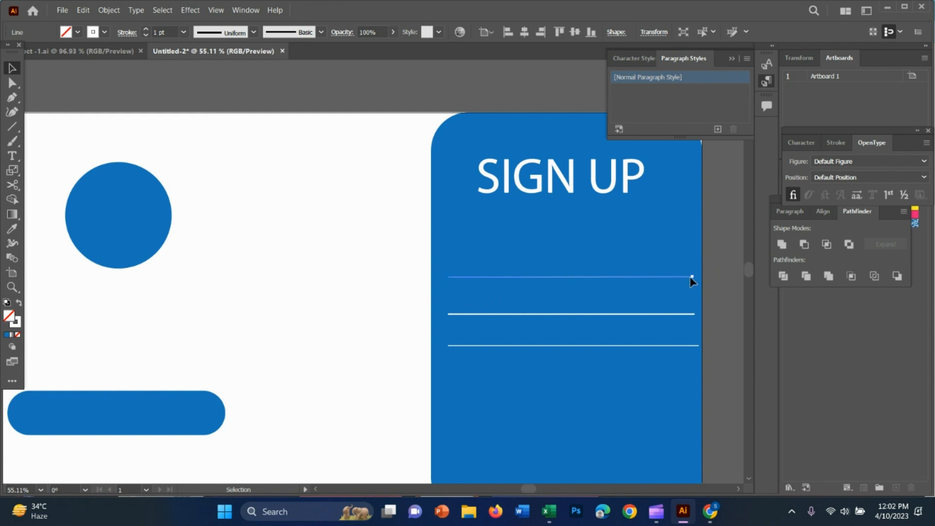
Step: Adjust the right ends of the first three sign-up field lines so they all finish at the same vertical position
left_click_drag(690, 276, 689, 276)
left_click(689, 313)
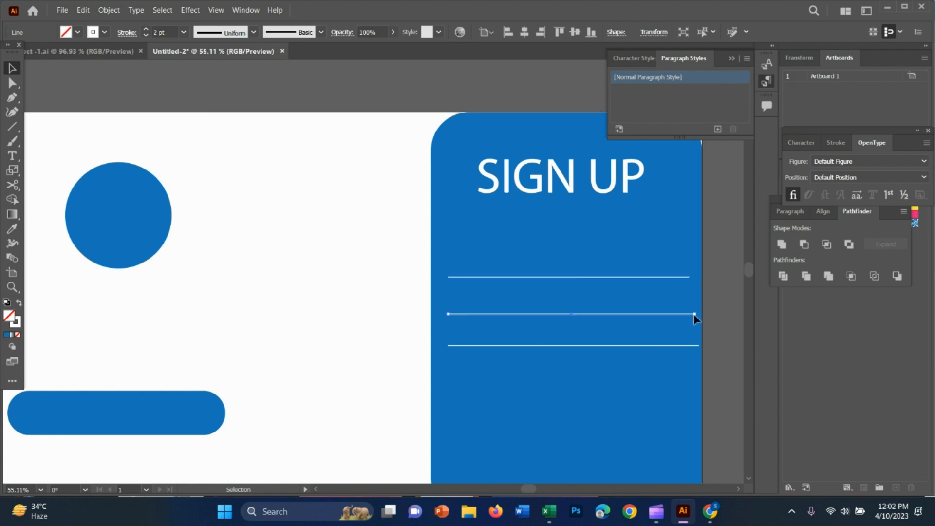
left_click_drag(690, 314, 692, 314)
left_click(694, 346)
left_click_drag(699, 346, 692, 345)
left_click(687, 277)
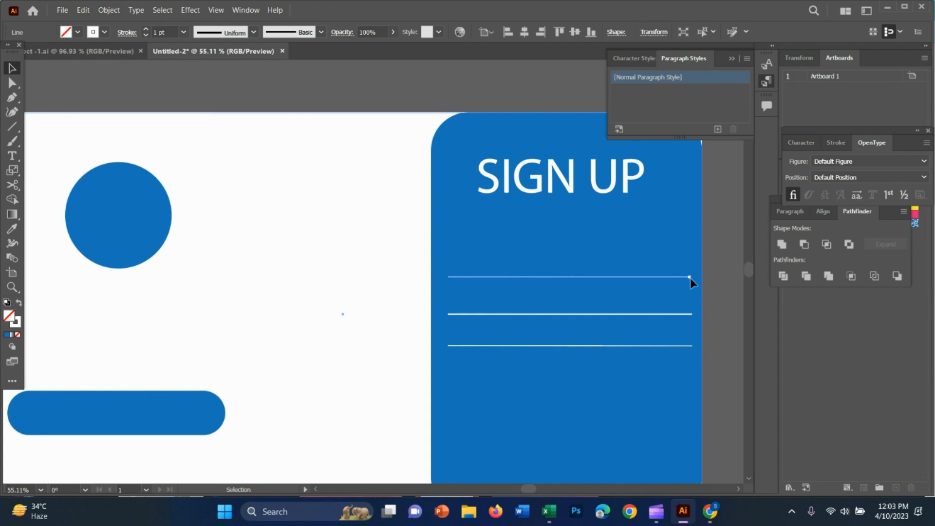
left_click_drag(690, 278, 692, 278)
Step: Shorten the fourth field line at both ends and give it a white stroke as thick as the second line's
scroll(566, 341, "down", 2)
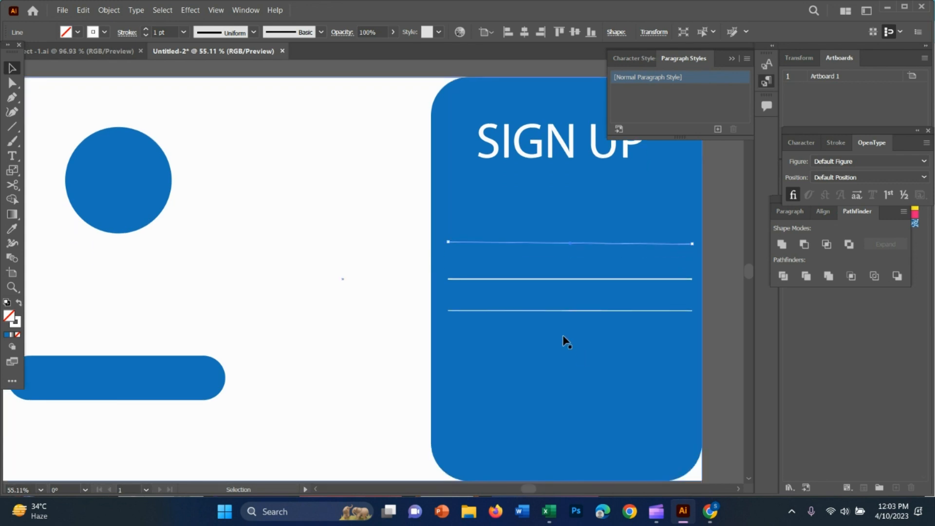
left_click(553, 346)
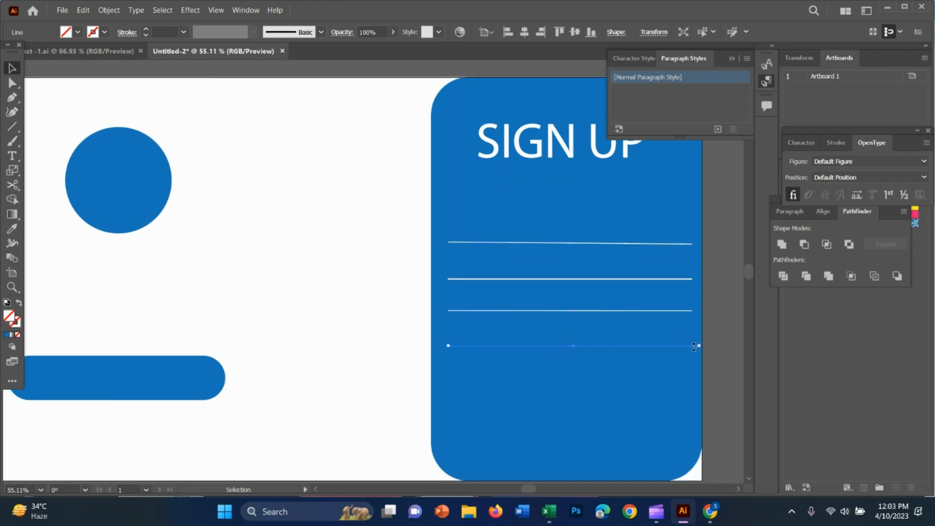
left_click_drag(696, 345, 692, 345)
left_click_drag(449, 345, 452, 344)
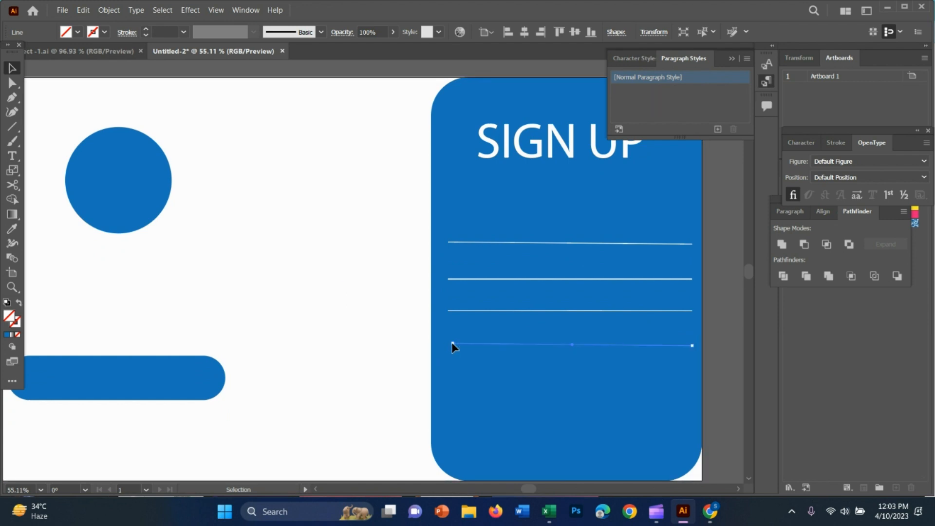
left_click(146, 30)
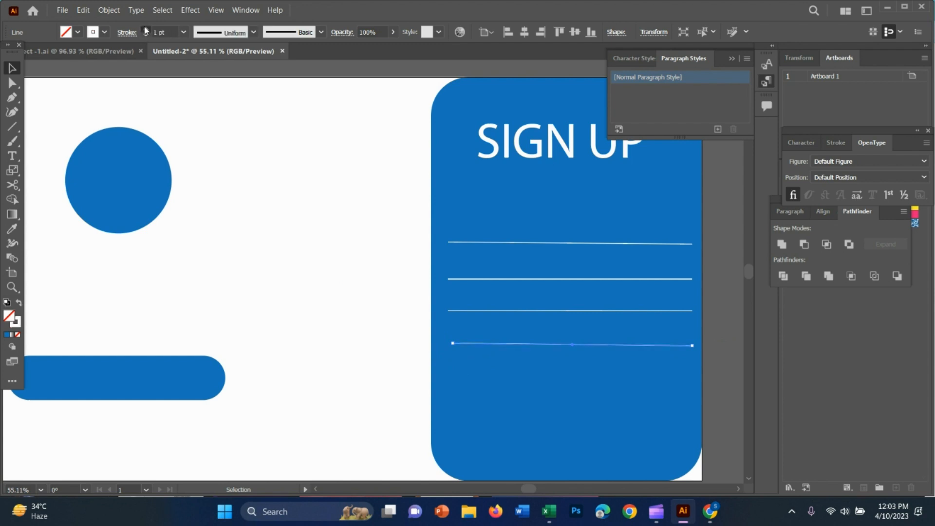
left_click(388, 273)
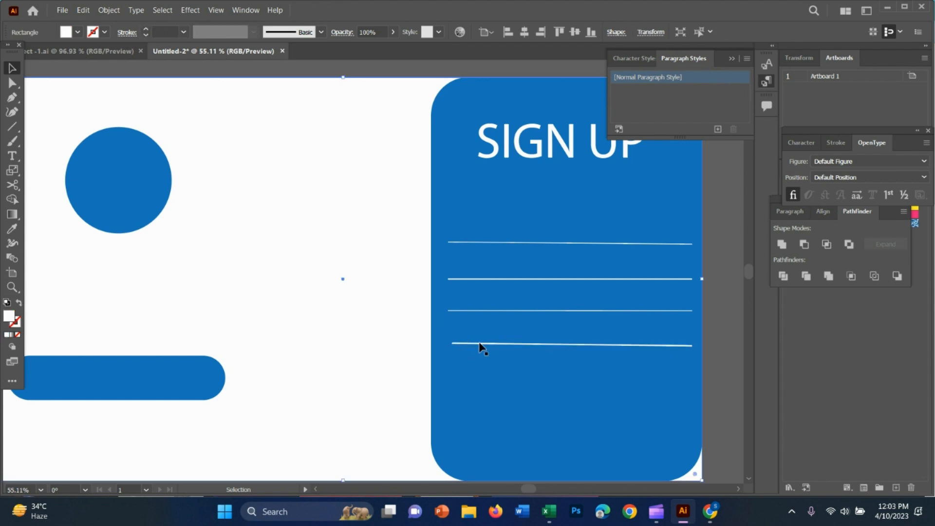
Step: Set the stroke weight of the third and first sign-up field lines to 2 pt
scroll(487, 348, "up", 1)
left_click(603, 322)
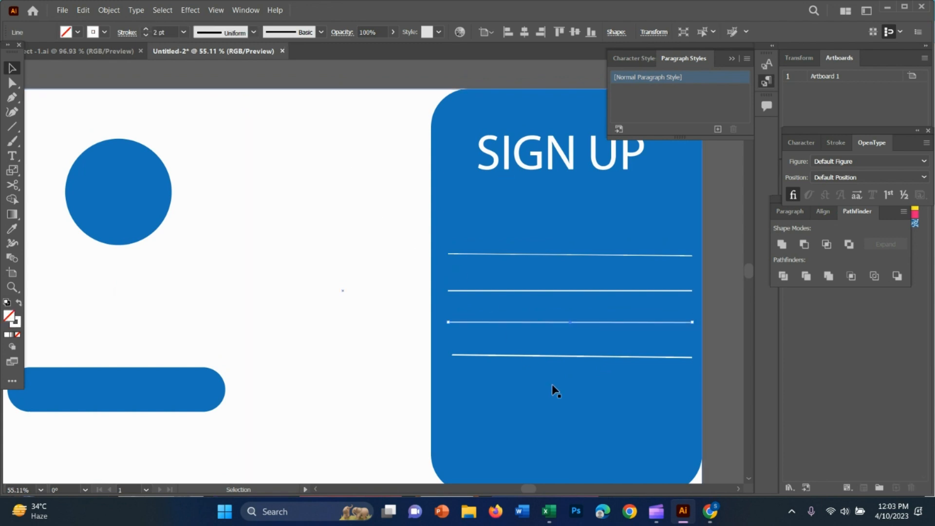
left_click(574, 387)
scroll(582, 385, "up", 3)
scroll(638, 329, "down", 4)
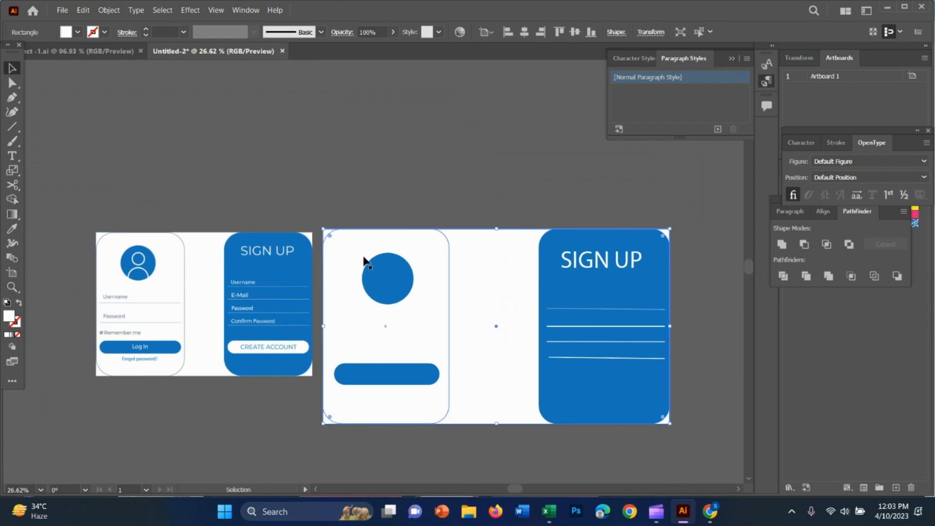
scroll(592, 308, "up", 4)
key("v")
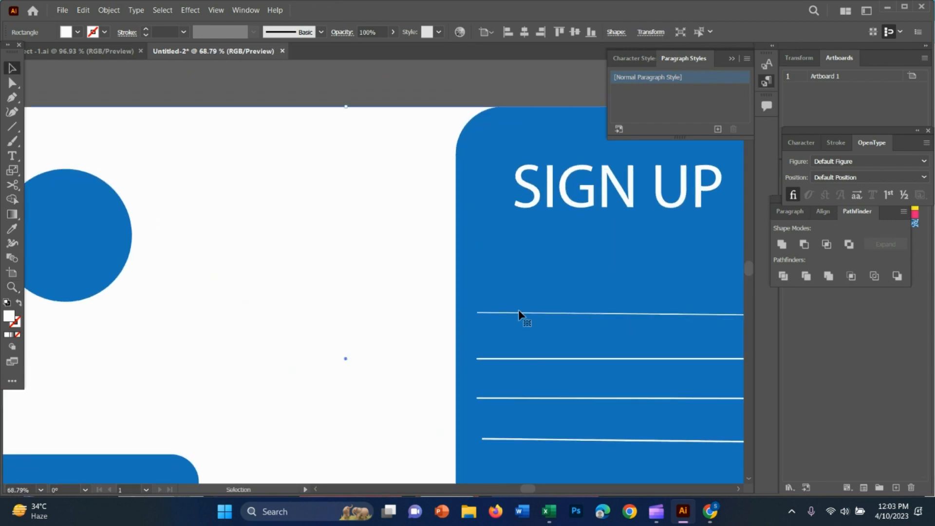
left_click(519, 313)
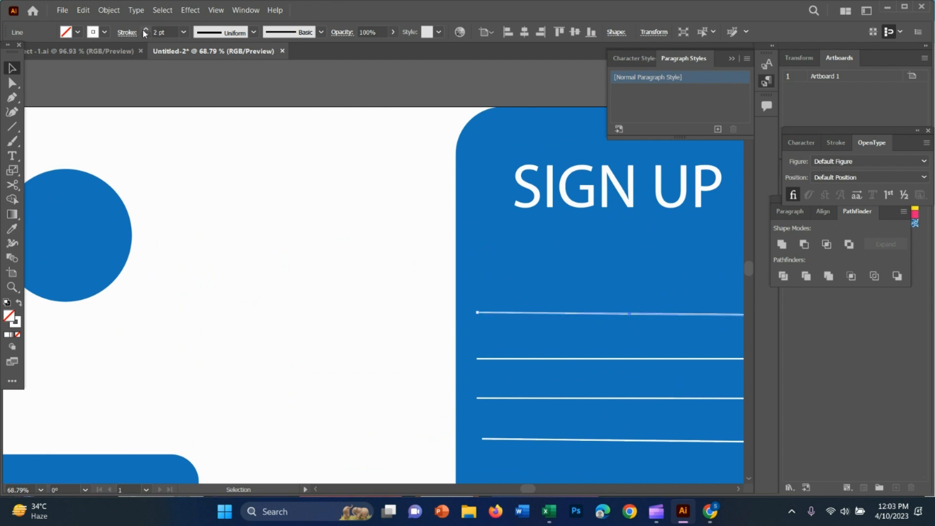
left_click(445, 284)
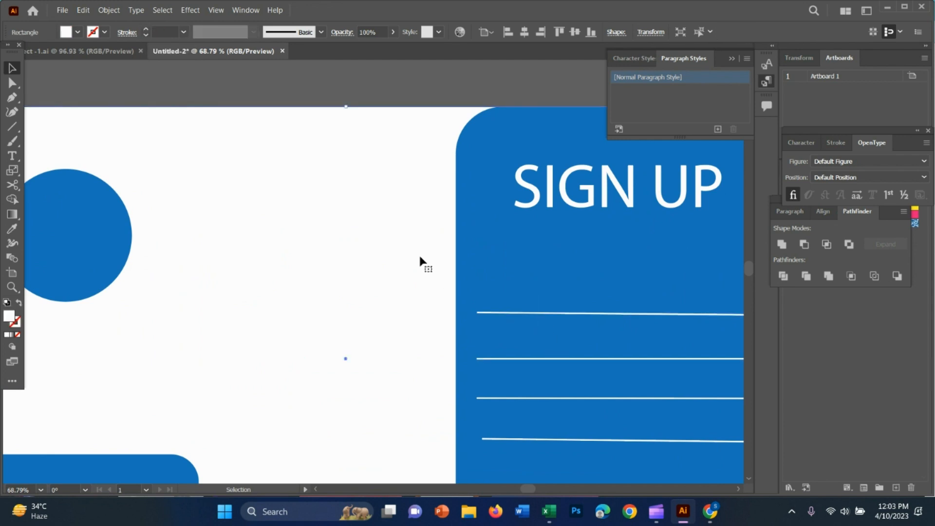
Step: Add the label "Username" above the first sign-up field line and enlarge it to nearly fill the space above the line
left_click(12, 156)
left_click(532, 298)
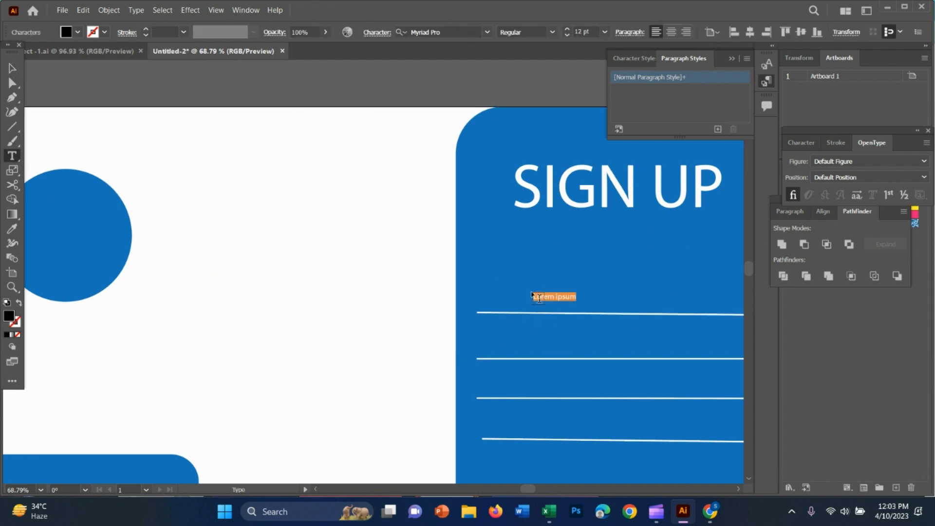
key("BackSpace")
left_click(12, 69)
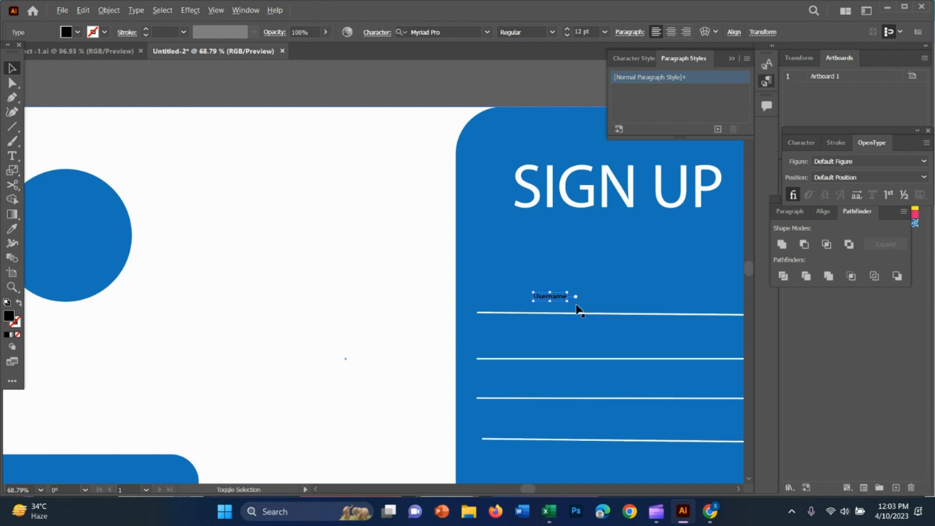
left_click_drag(566, 303, 612, 314)
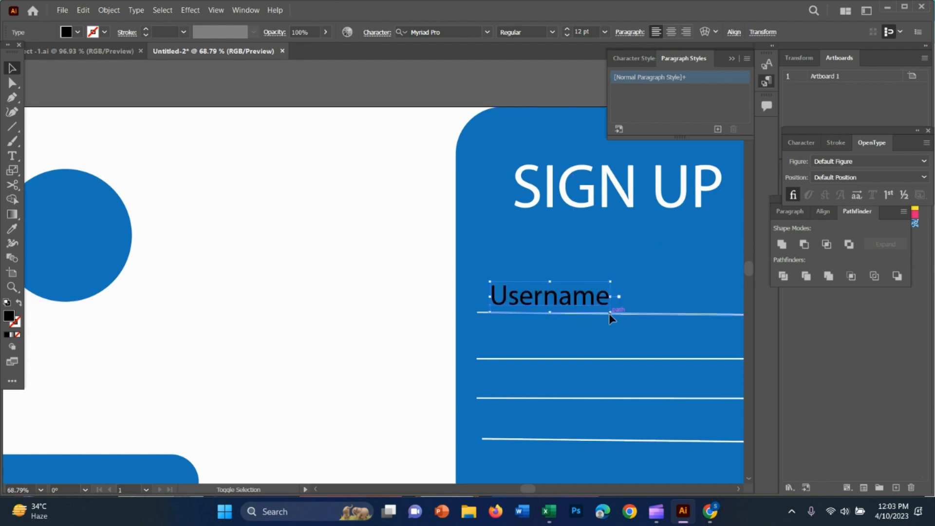
Step: Recolour the "Username" label above the first sign-up field line white, sampled from the white background
scroll(618, 299, "down", 3)
scroll(615, 286, "up", 1)
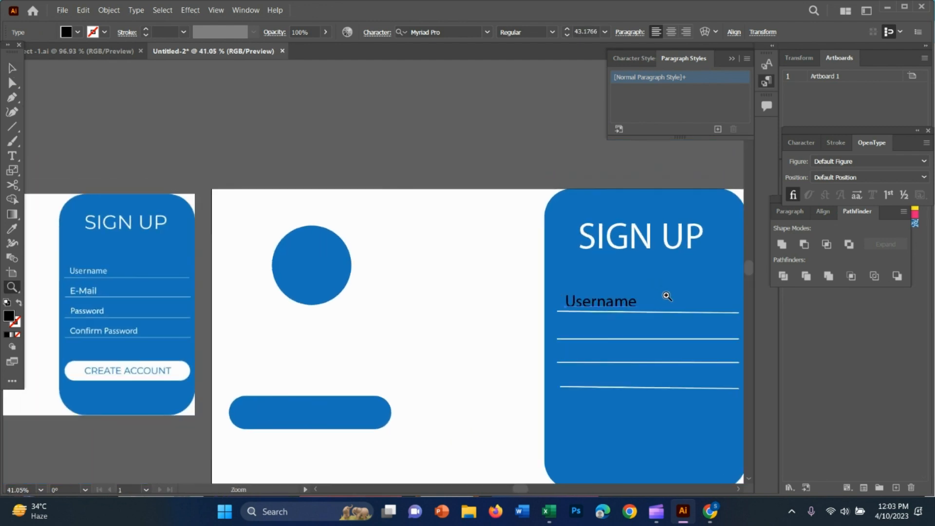
key("i")
left_click(451, 250)
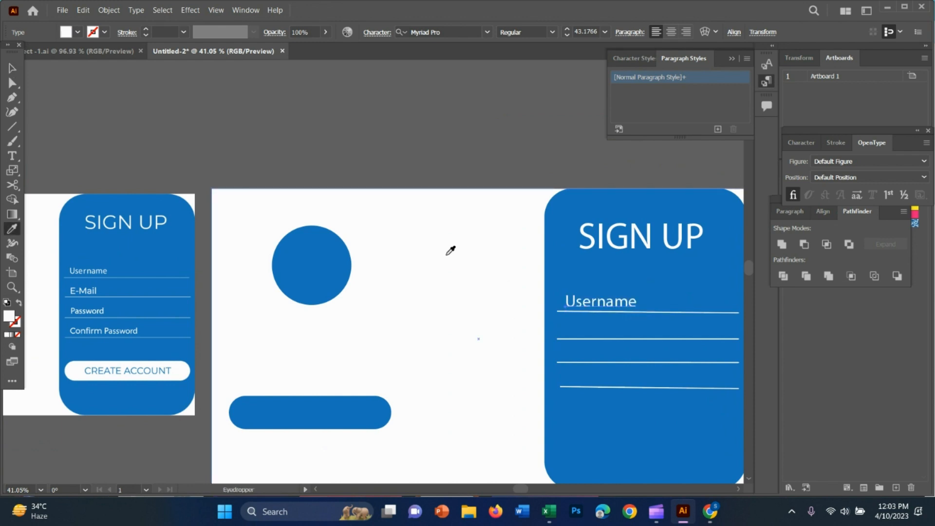
left_click(12, 69)
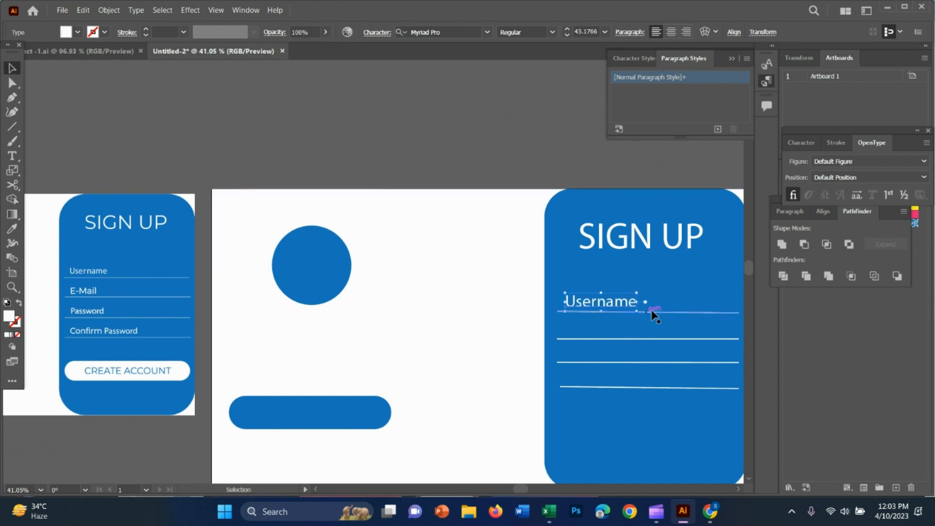
Step: Duplicate the white "Username" label above the second, third and fourth sign-up field lines
scroll(650, 323, "up", 5)
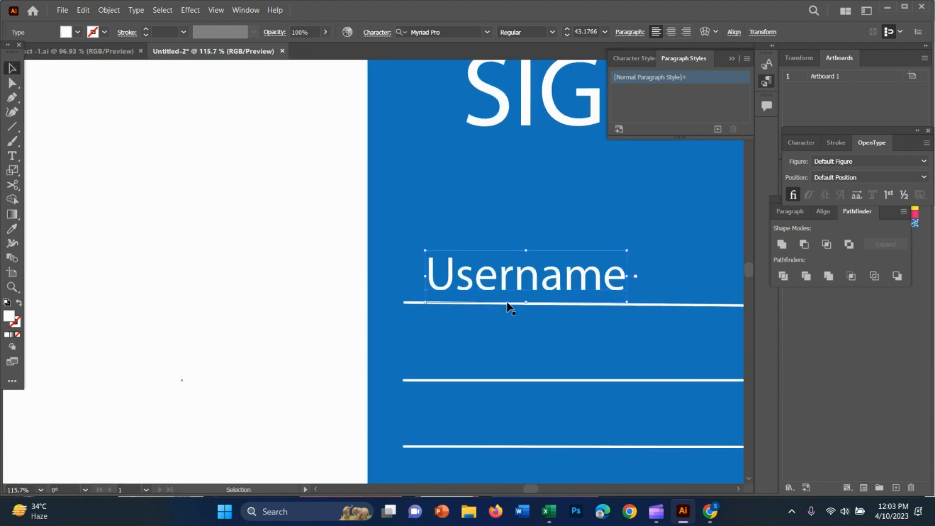
left_click_drag(521, 280, 522, 359)
scroll(524, 341, "down", 3)
left_click_drag(532, 301, 539, 376)
scroll(539, 376, "down", 4)
left_click_drag(527, 301, 537, 376)
key("ctrl+z")
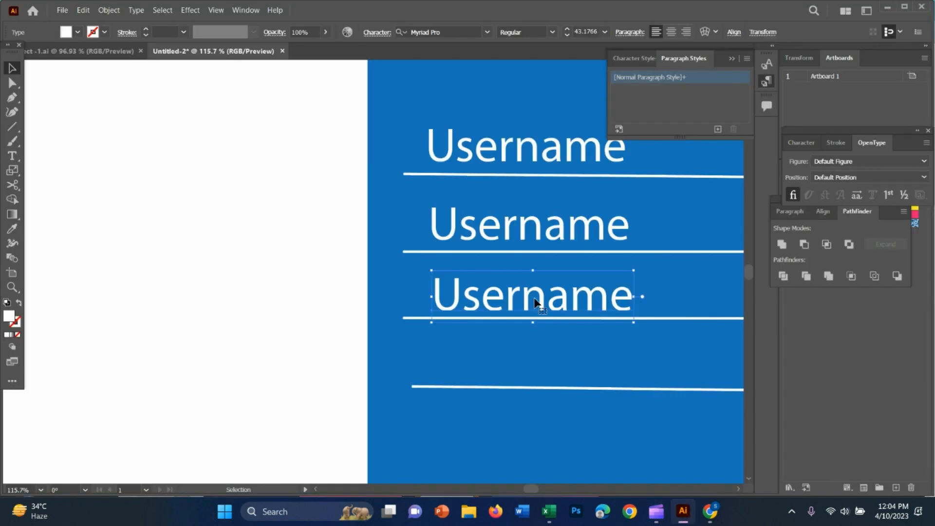
left_click_drag(535, 303, 537, 368)
Step: Replace the text of the second sign-up field label with "Password"
left_click(538, 226)
double_click(535, 226)
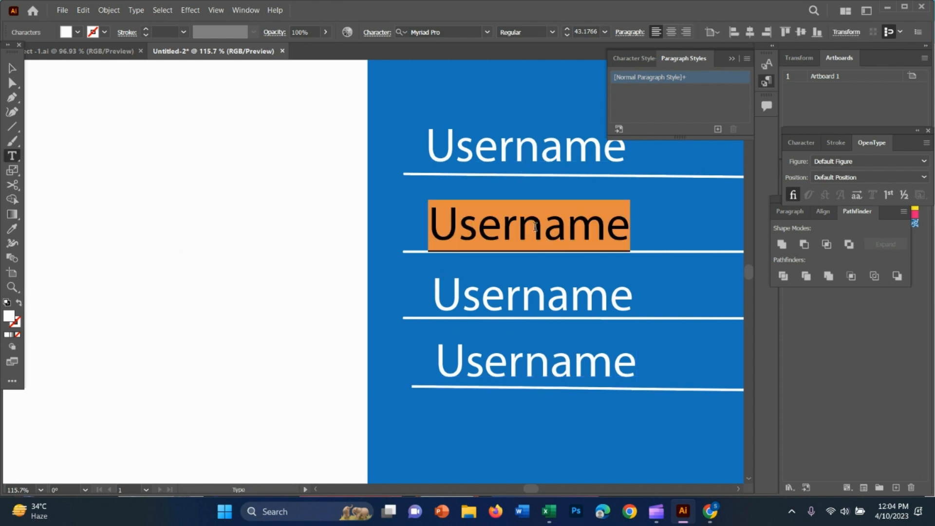
key("BackSpace")
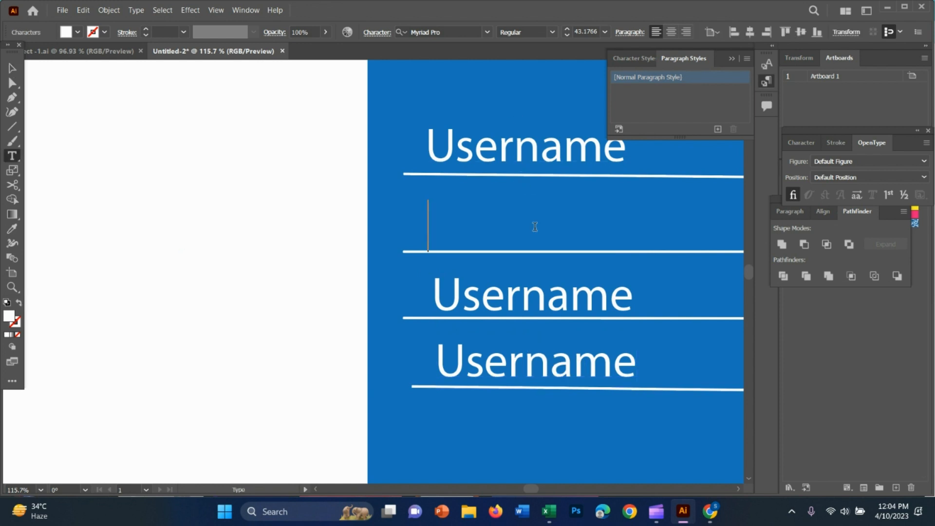
type("Pa")
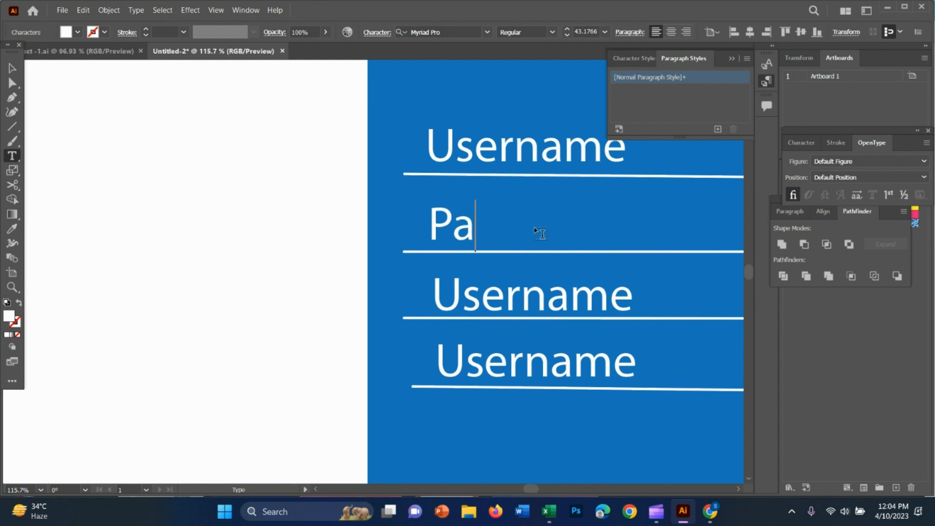
type("ssword")
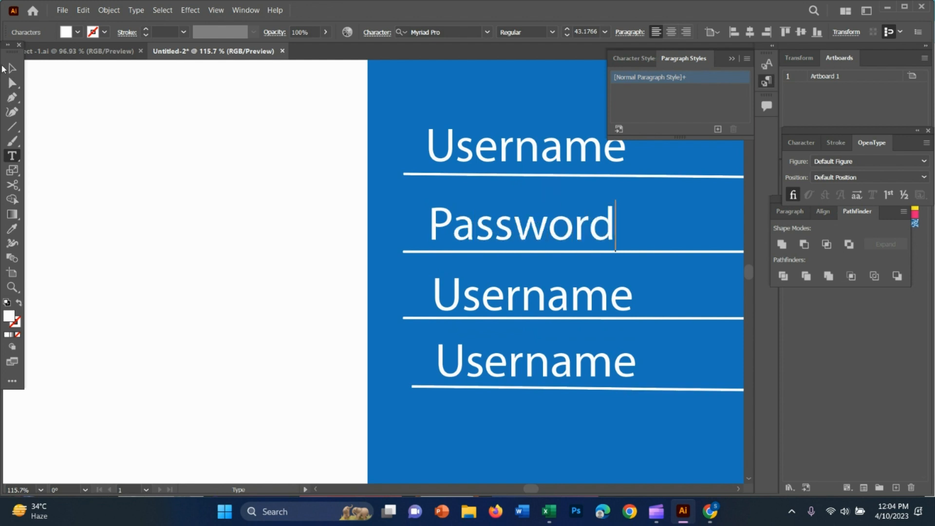
key("Escape")
Step: Check the field order in the reference form and change the second sign-up label to "Email"
key("z")
left_click_drag(506, 327, 274, 240)
left_click_drag(199, 294, 250, 308)
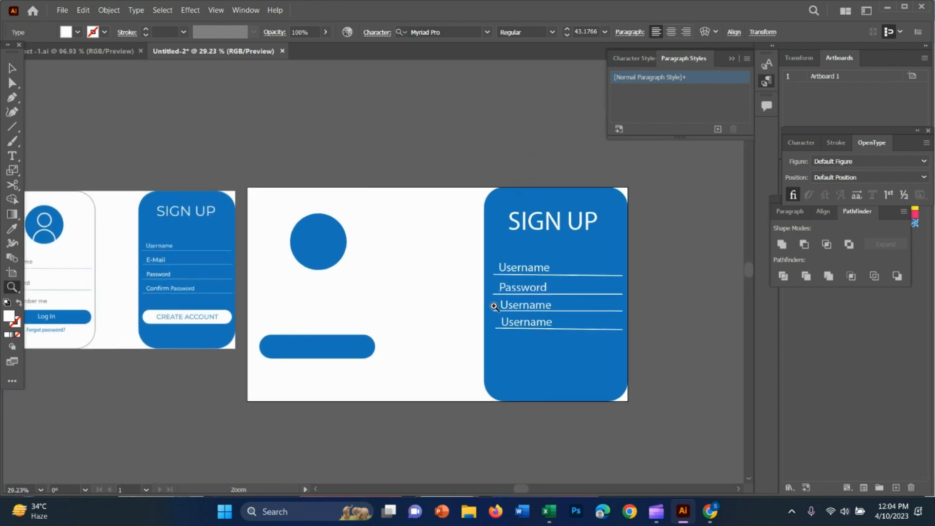
left_click_drag(532, 307, 681, 298)
key("v")
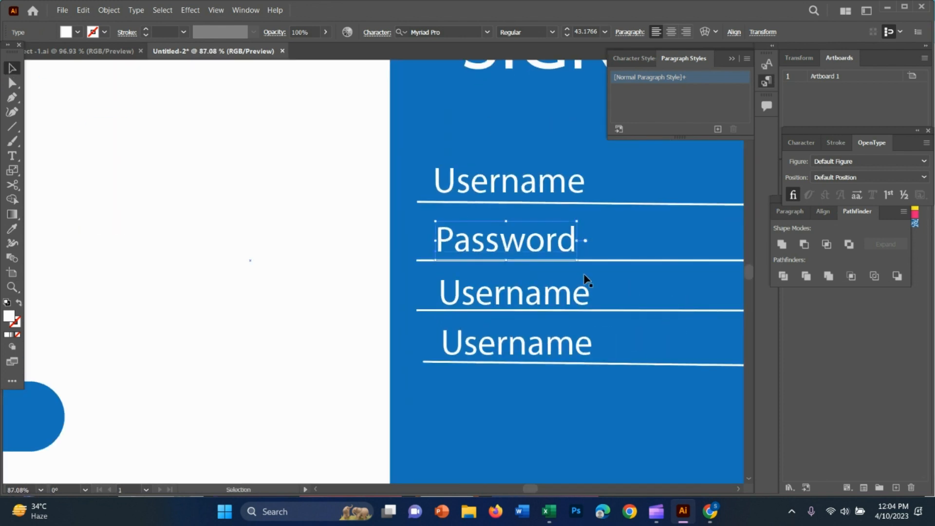
double_click(539, 243)
double_click(523, 237)
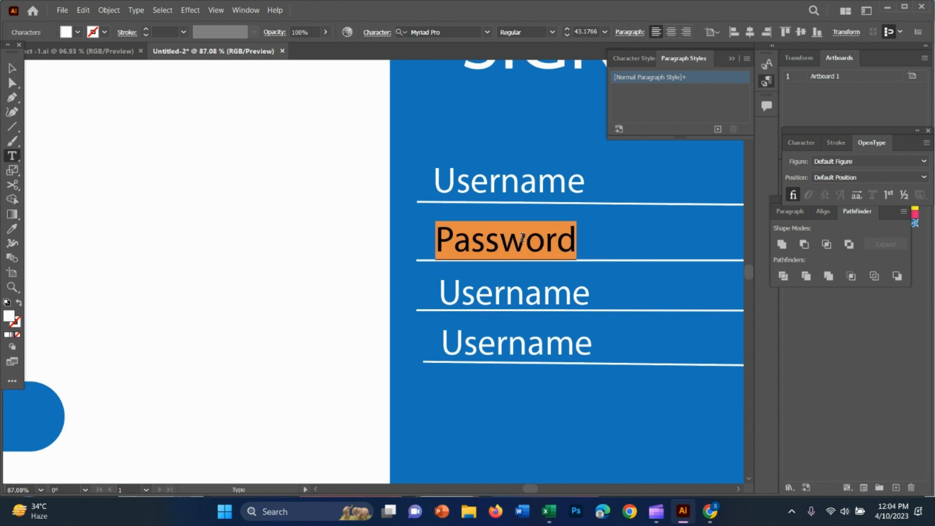
key("BackSpace")
type("E")
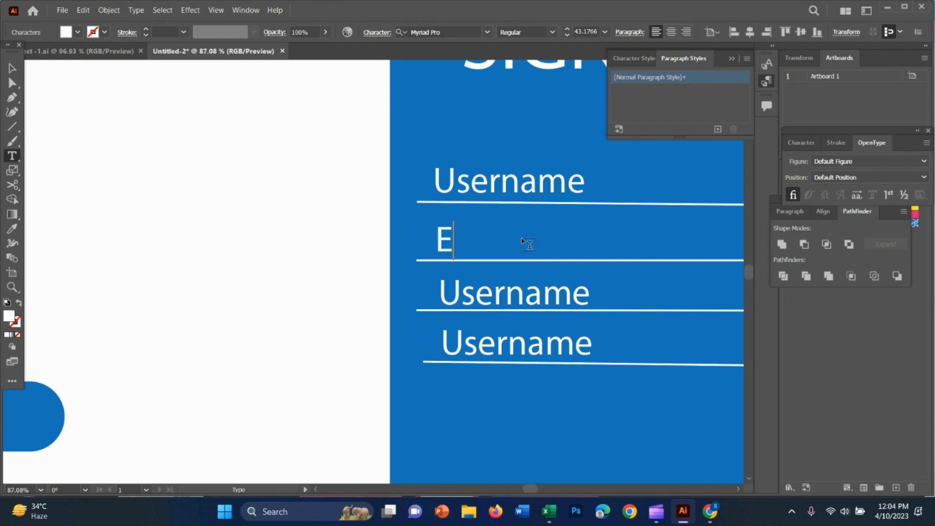
type("mail")
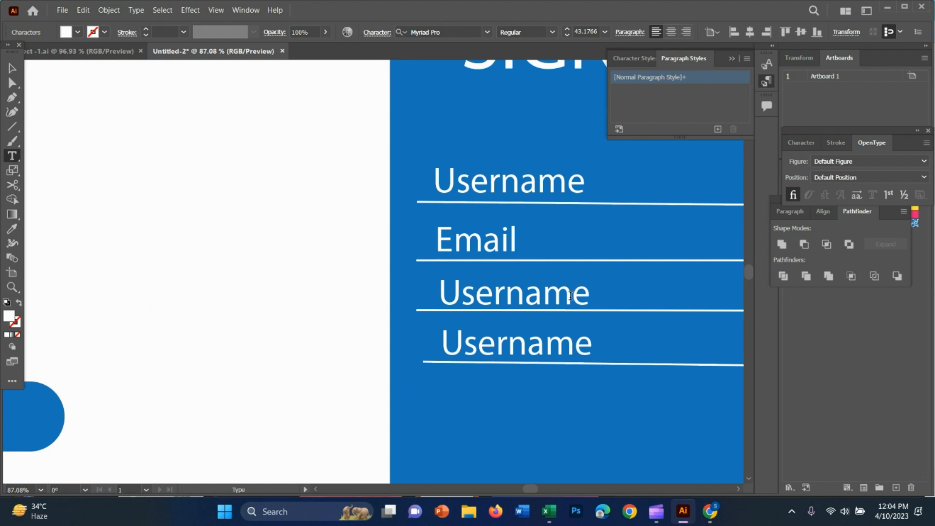
Step: Replace the text of the third sign-up field label with "Password"
double_click(569, 298)
key("BackSpace")
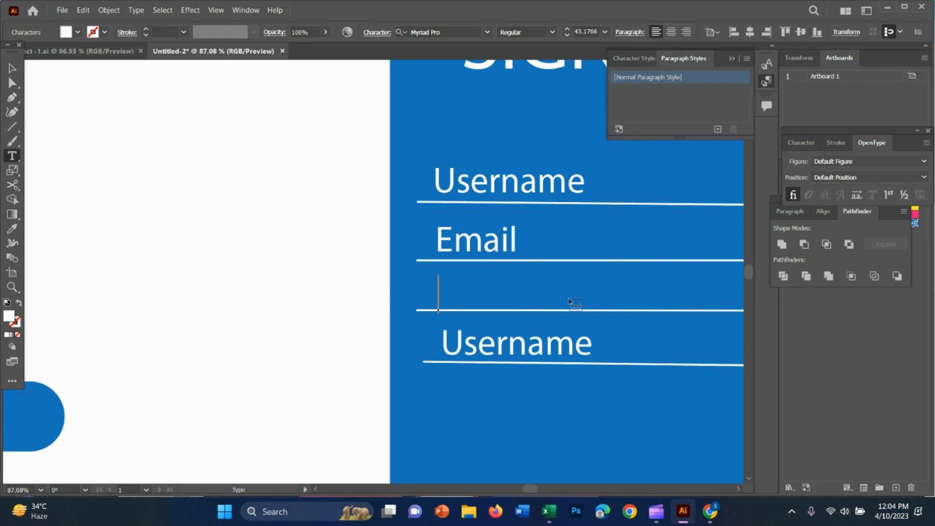
type("Passw")
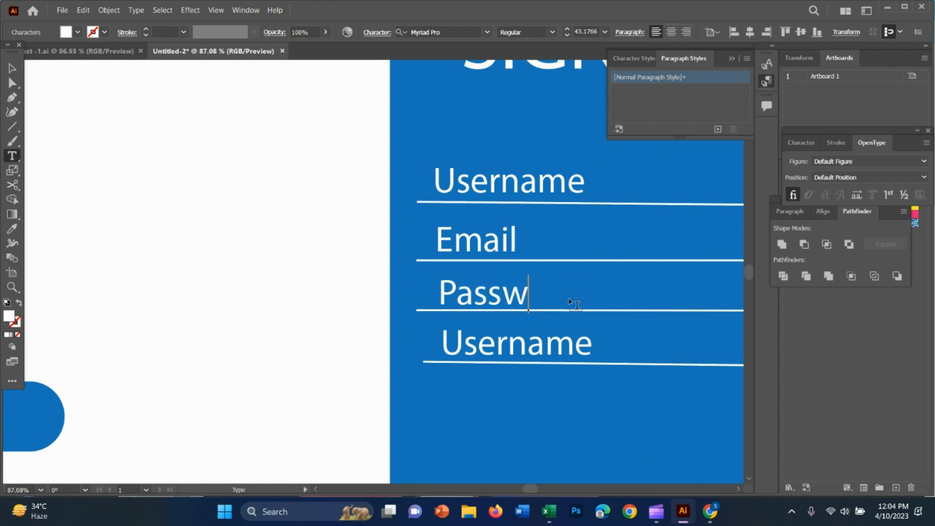
type("ord")
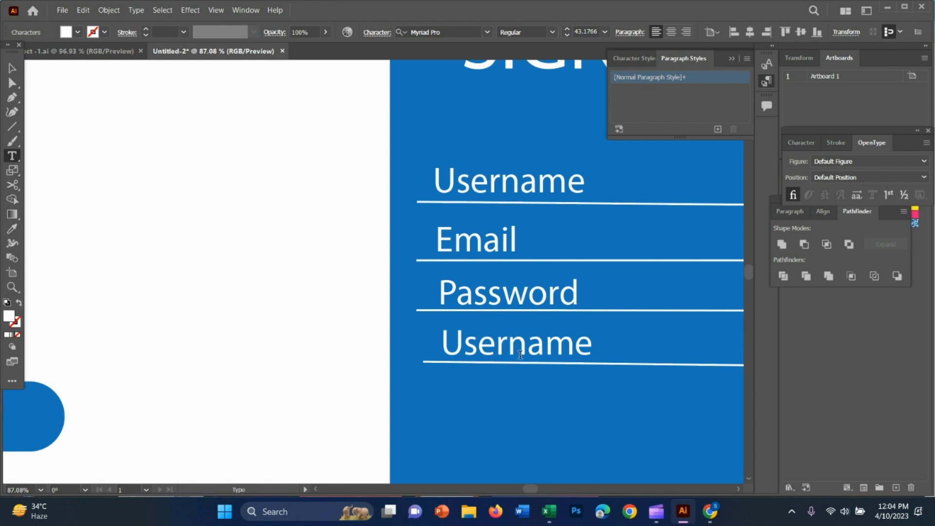
Step: Replace the text of the fourth sign-up field label with "Confirm Password"
double_click(519, 354)
key("BackSpace")
type("C")
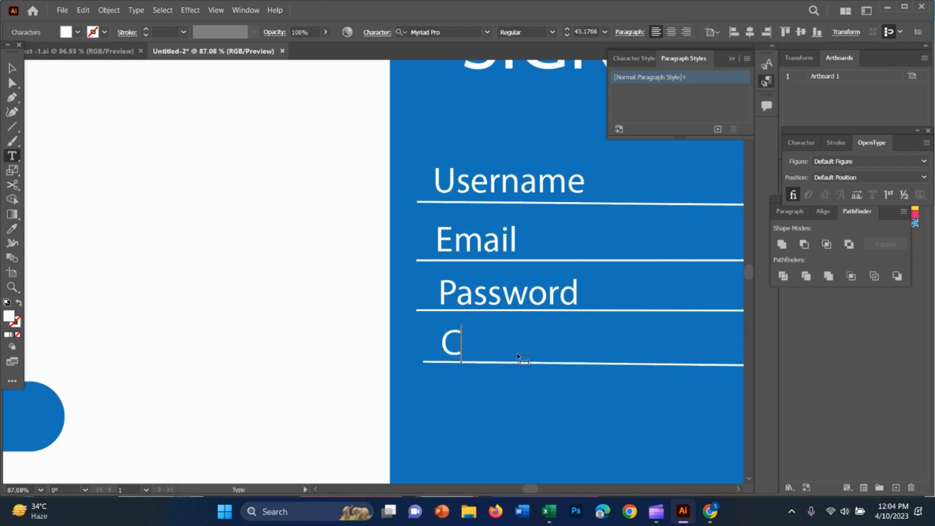
type("onfirm ")
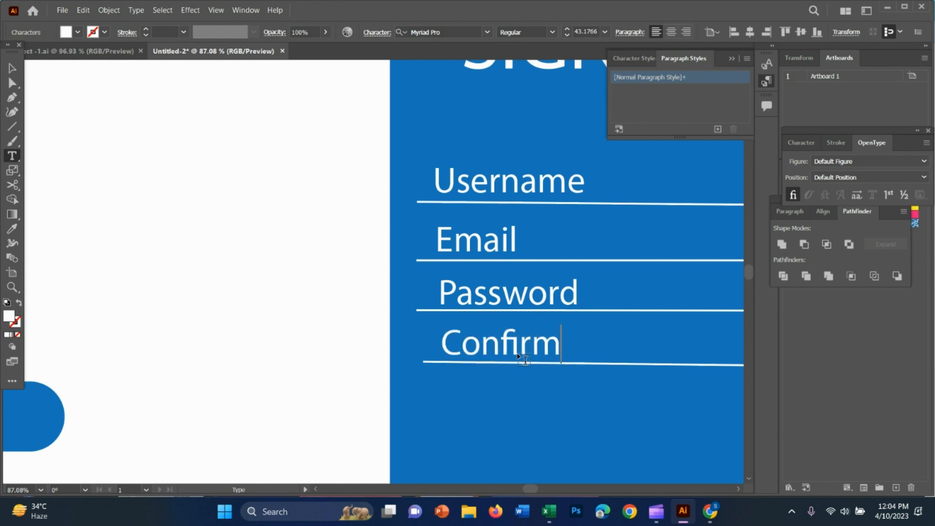
type("P")
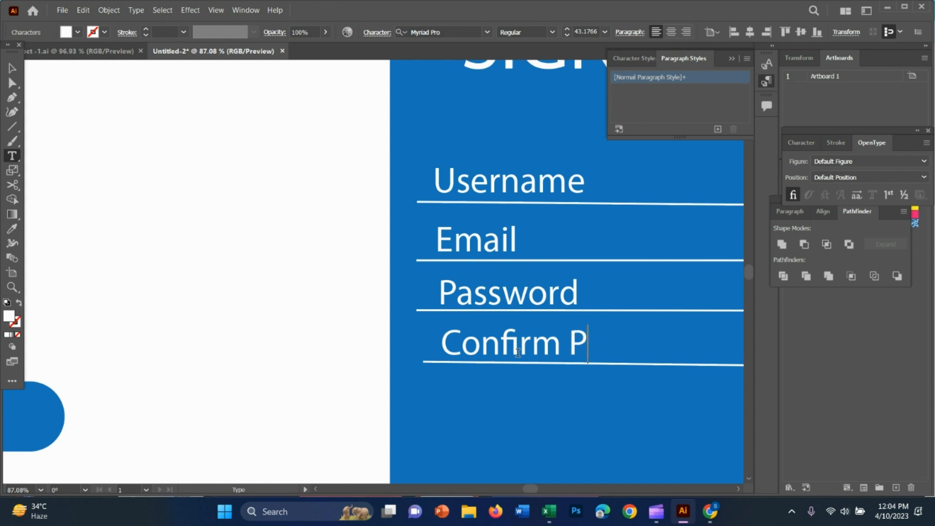
type("assword")
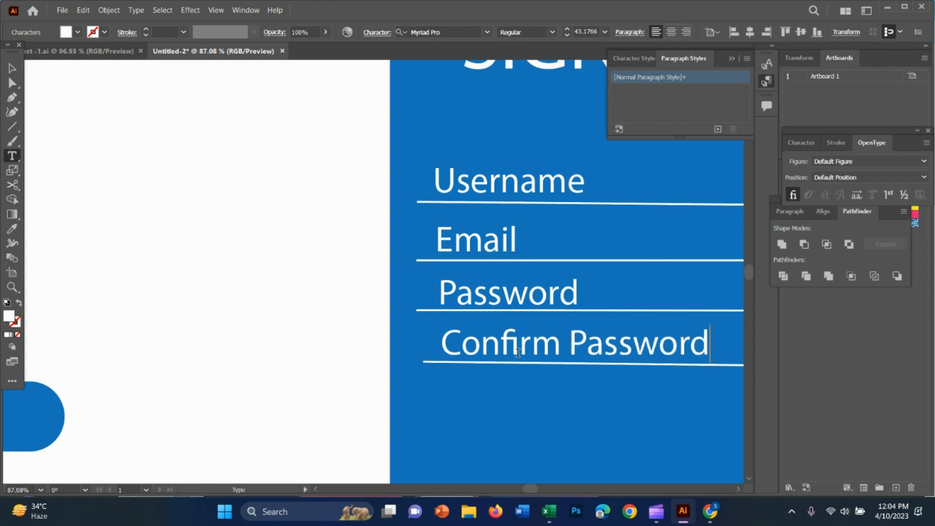
left_click(13, 70)
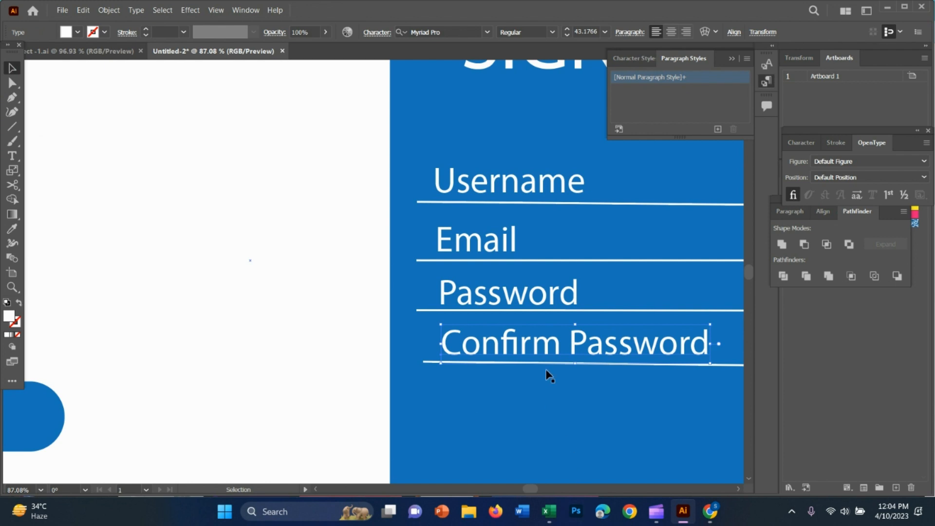
left_click_drag(556, 352, 555, 350)
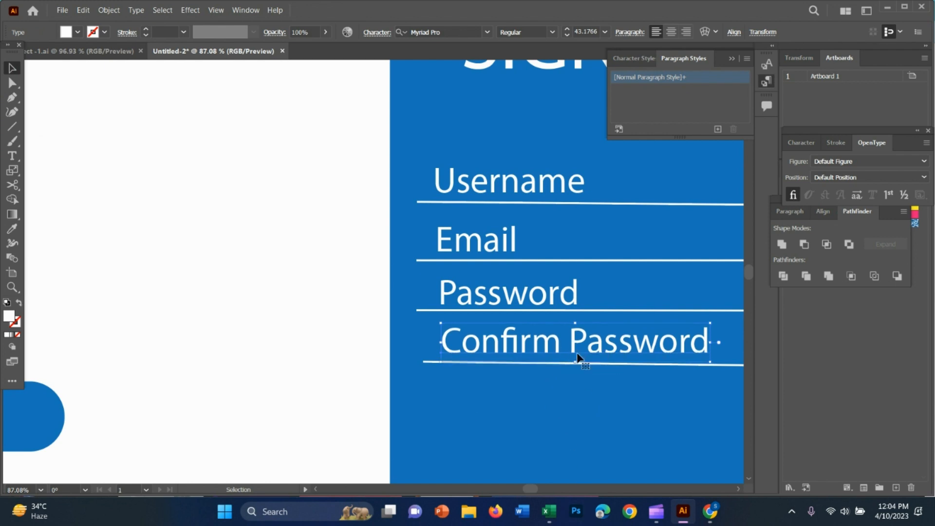
Step: Copy the "Username" label to just above the login form's unstroked line and fill it with the sign-up panel's blue
key("z")
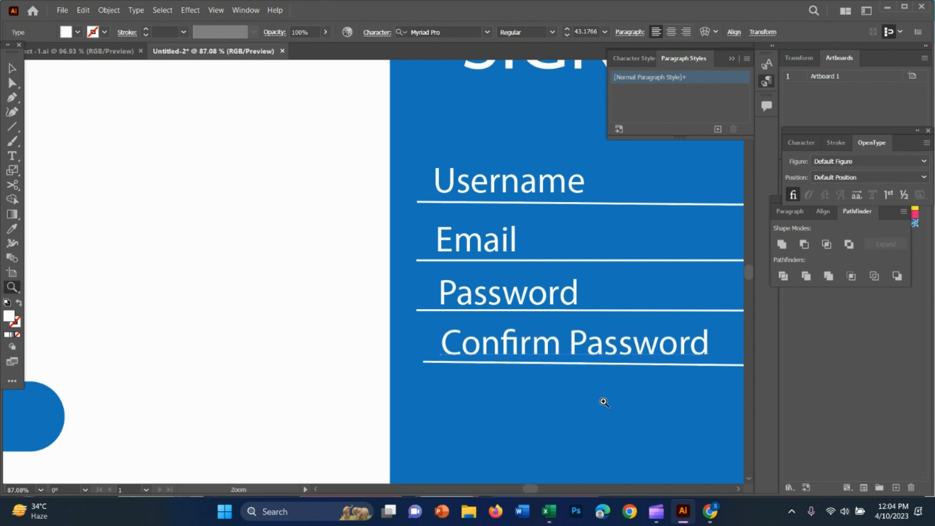
left_click_drag(603, 400, 461, 348)
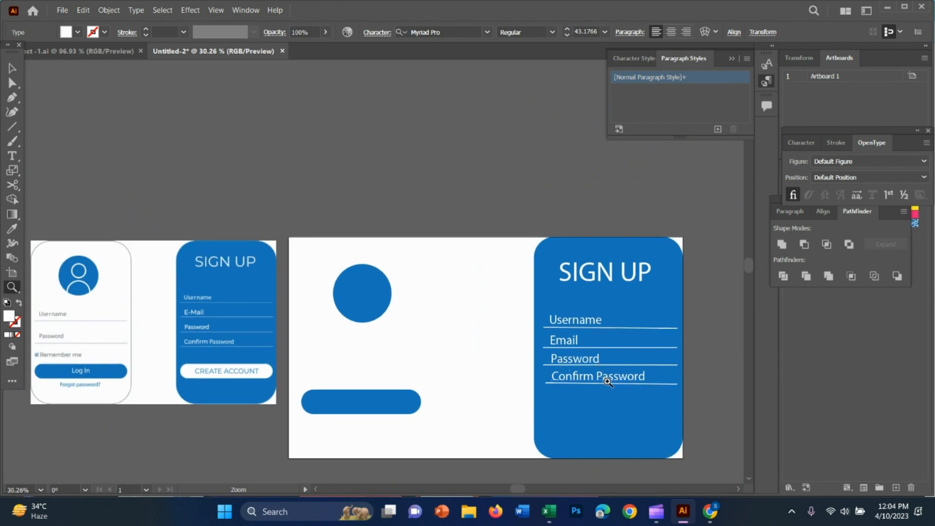
key("v")
left_click(621, 377)
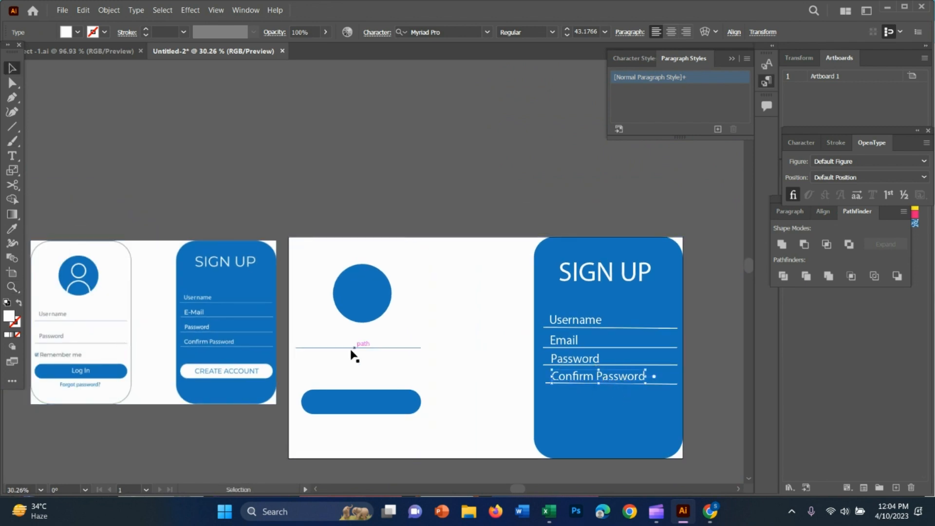
left_click(319, 348)
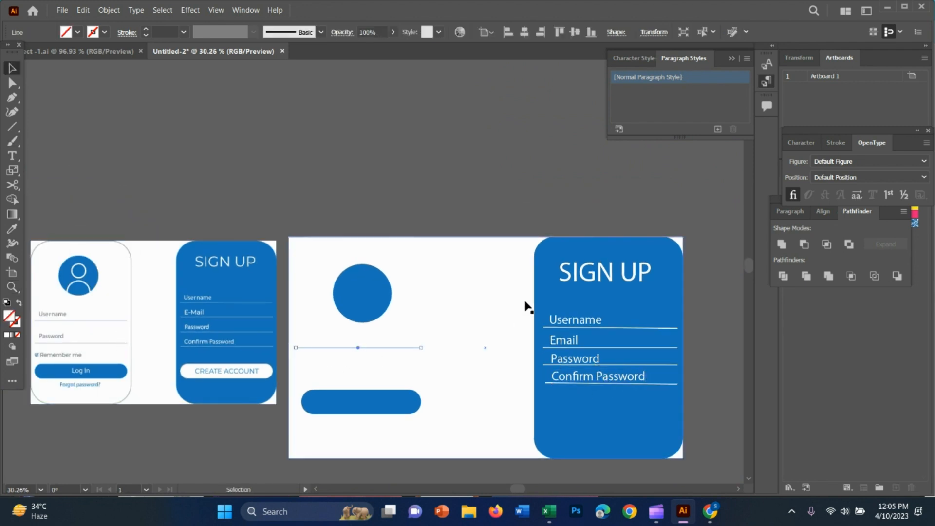
scroll(537, 331, "up", 3)
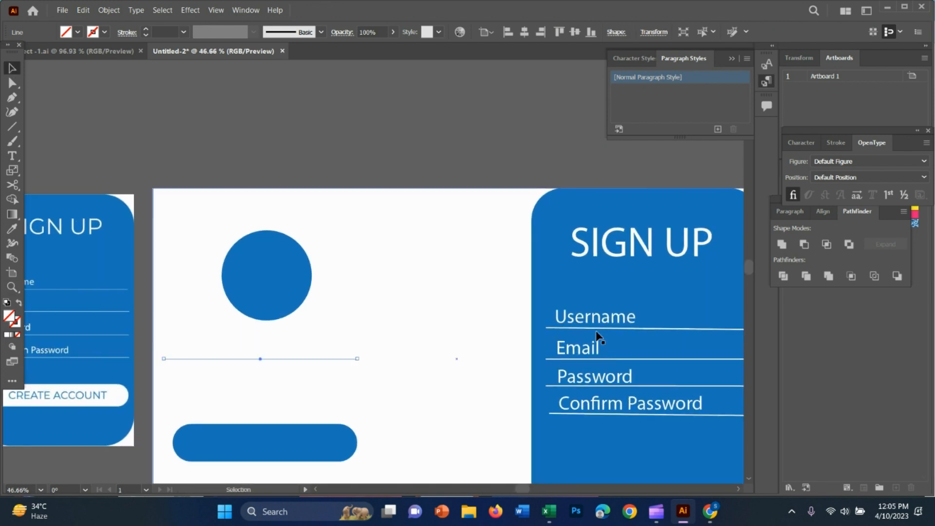
left_click_drag(586, 319, 223, 338)
key("i")
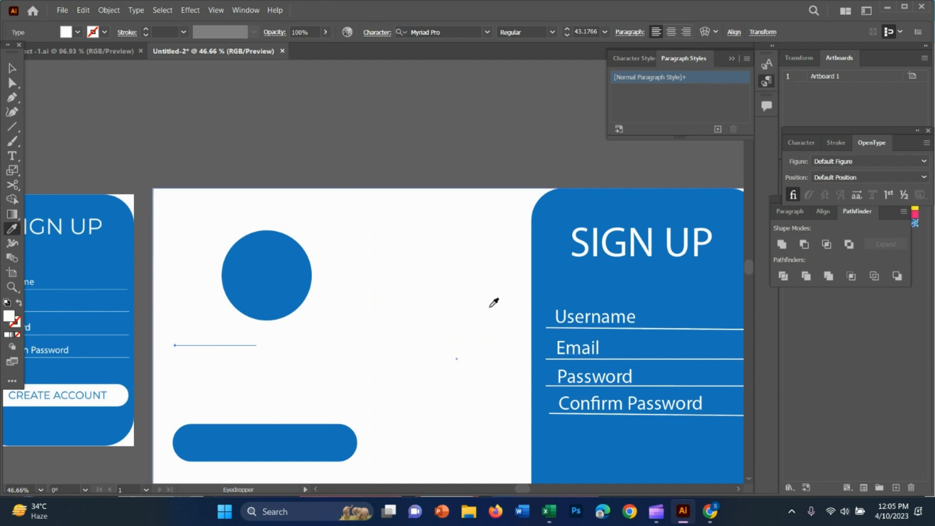
left_click(553, 264)
key("v")
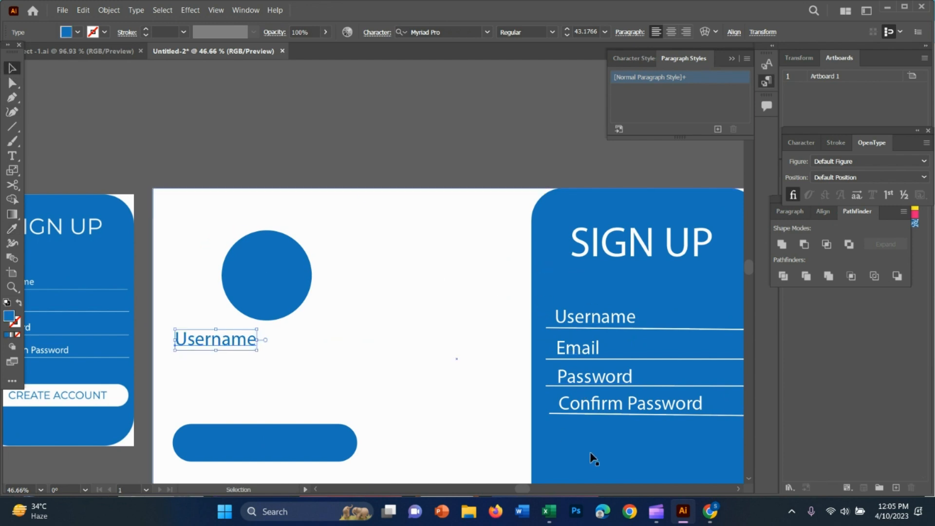
Step: Give the line under the login form's "Username" label a 2 pt blue stroke
key("z")
left_click_drag(524, 335, 381, 318)
left_click_drag(386, 355, 564, 361)
key("v")
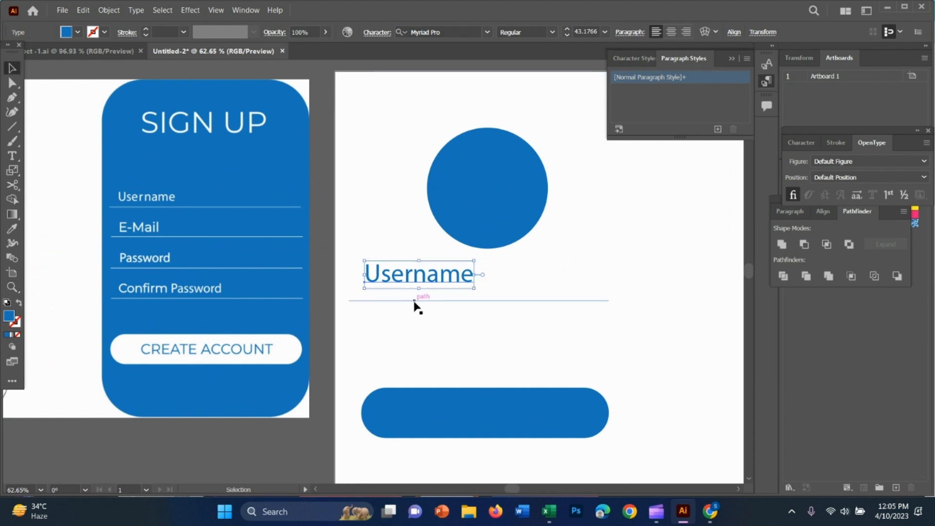
left_click(411, 300)
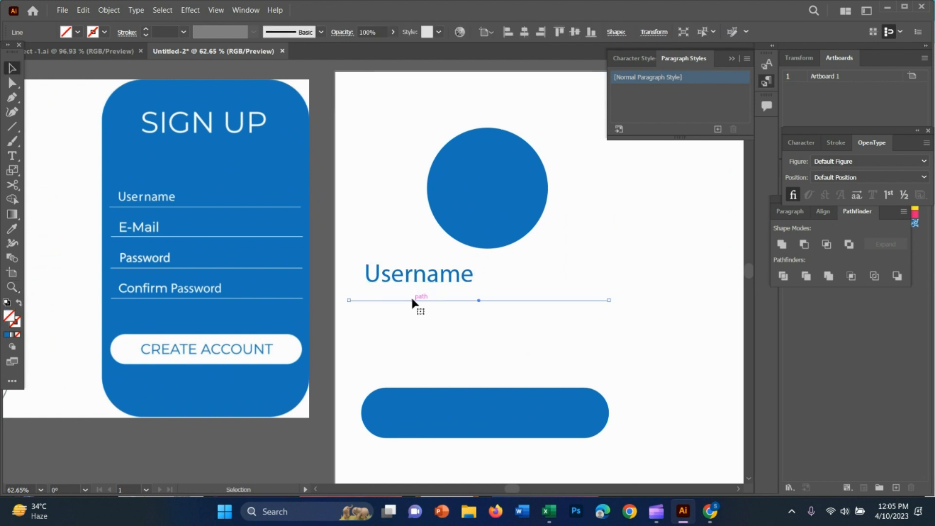
left_click(145, 31)
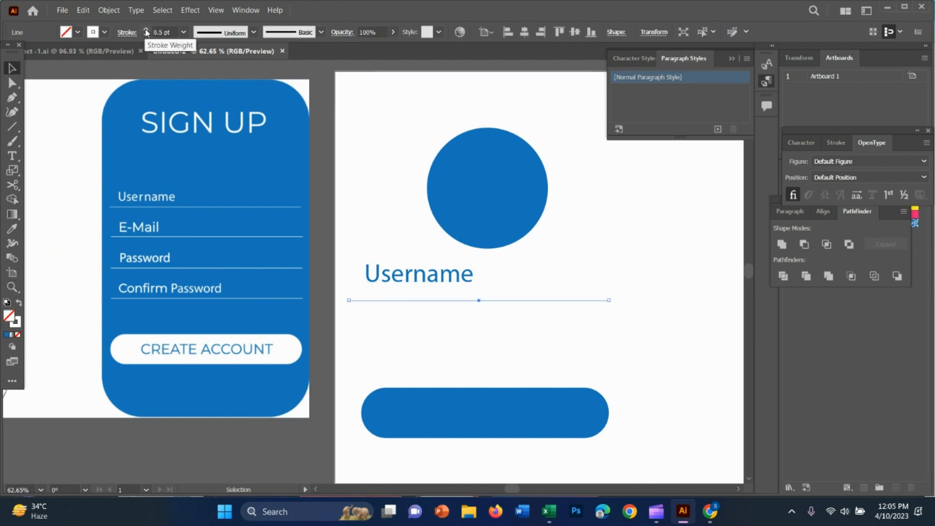
left_click(106, 33)
left_click(79, 56)
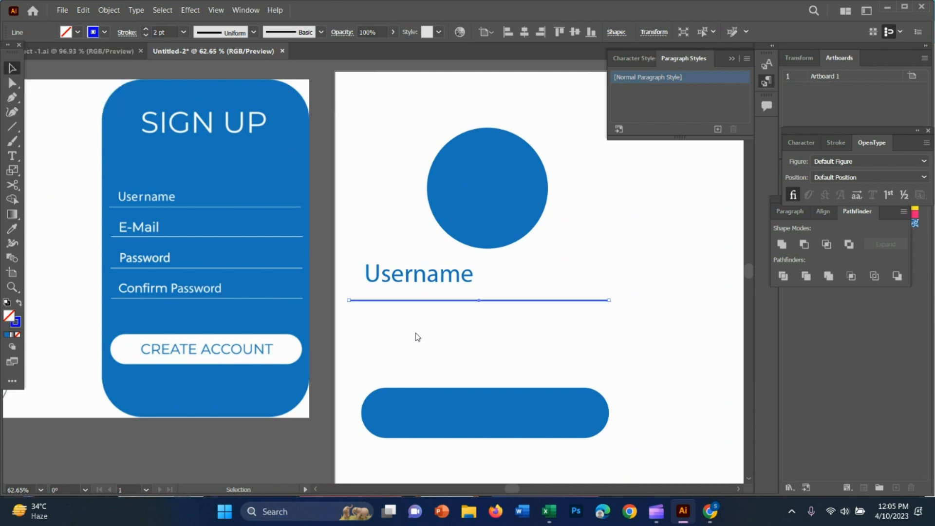
left_click(568, 349)
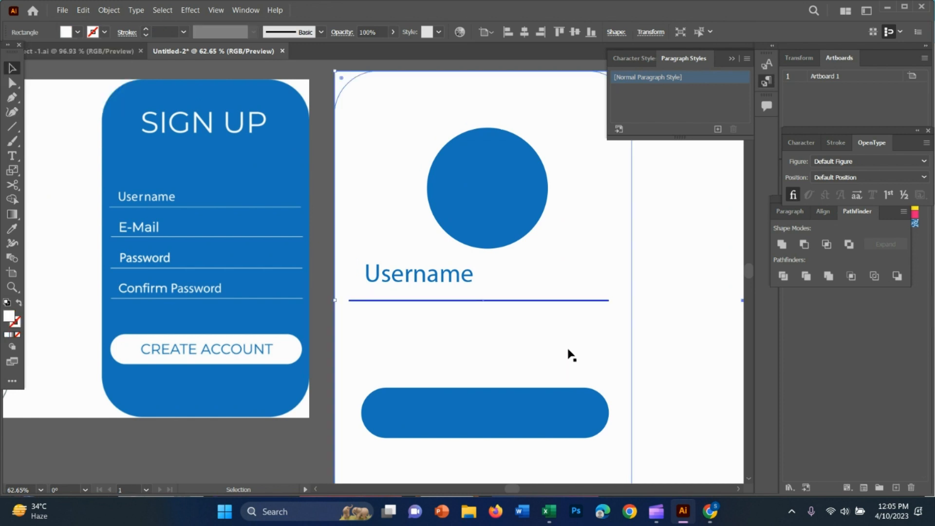
Step: Give the login form's second field line a blue stroke and thicken it to match the line above
left_click(538, 342)
left_click(80, 33)
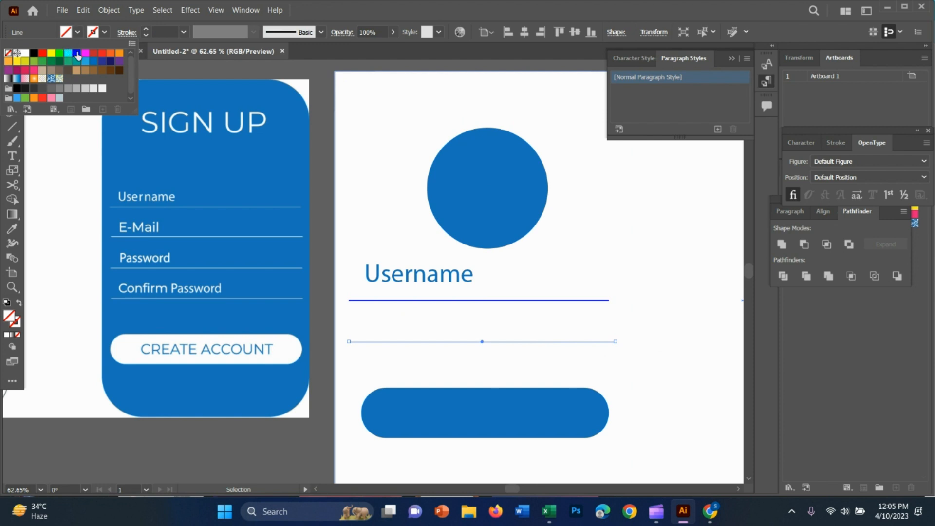
left_click(77, 54)
left_click(146, 29)
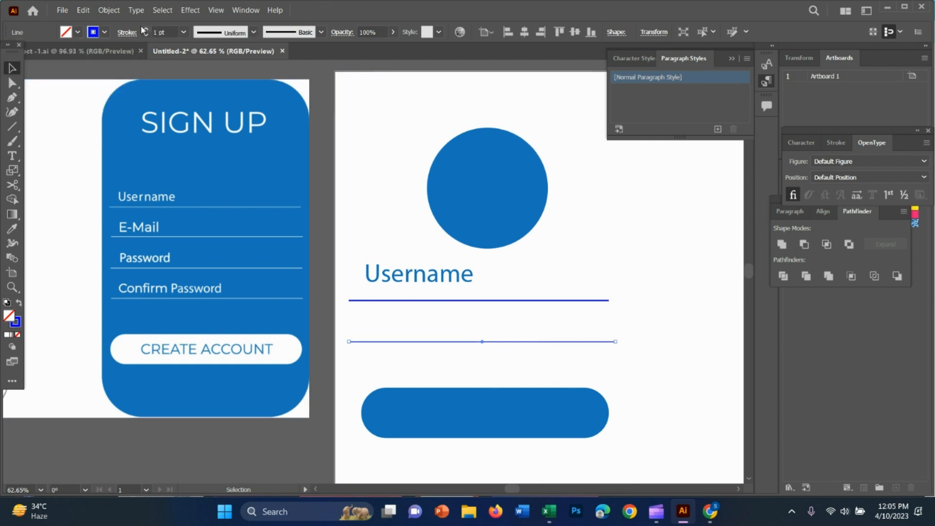
left_click(146, 29)
left_click(663, 260)
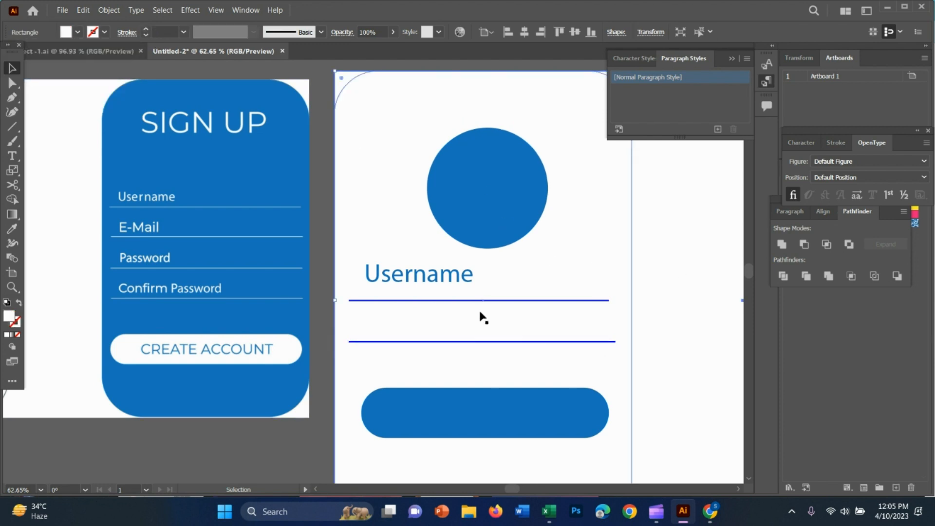
Step: Change the fill of the login form's "Username" label to dark gray
key("z")
left_click_drag(526, 320, 431, 287)
left_click_drag(495, 297, 492, 323)
key("v")
key("z")
left_click_drag(611, 388, 485, 352)
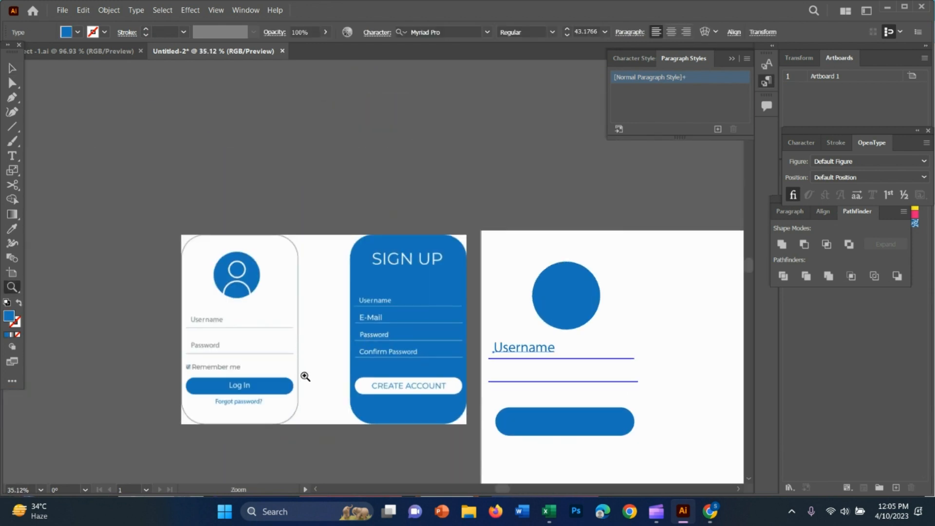
left_click_drag(148, 278, 150, 242)
left_click_drag(595, 317, 736, 340)
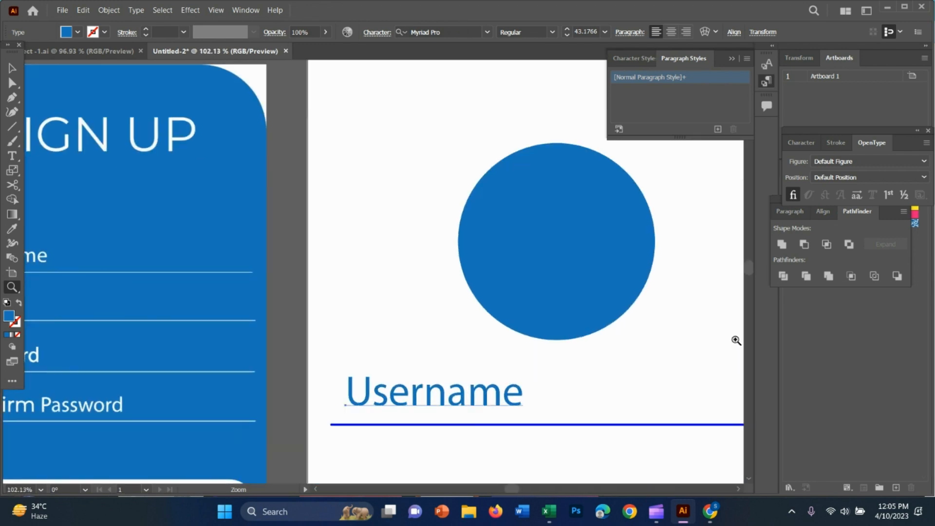
key("v")
left_click(438, 397)
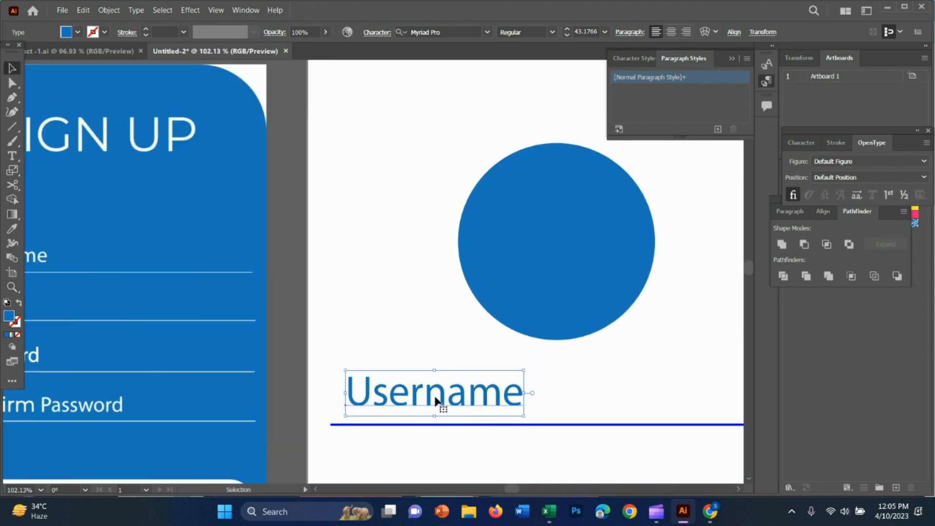
left_click(77, 33)
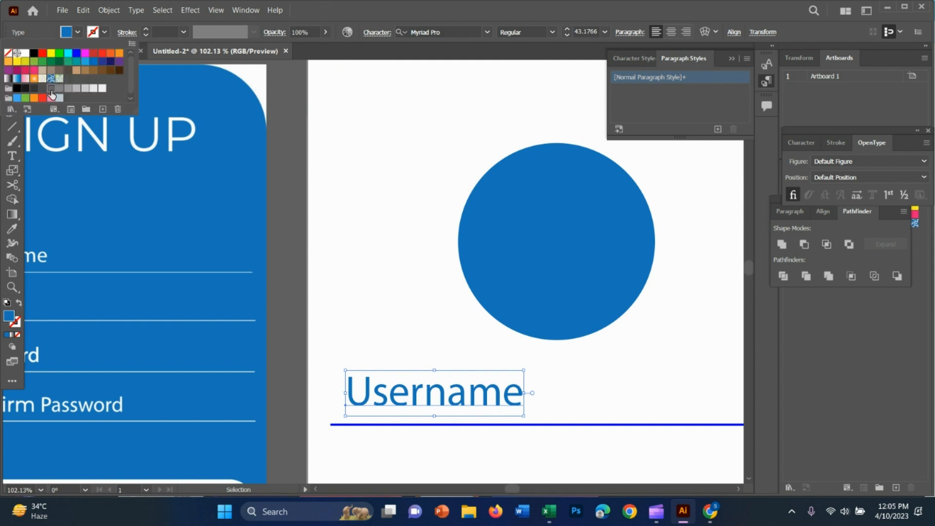
left_click(67, 89)
left_click(76, 89)
left_click(51, 90)
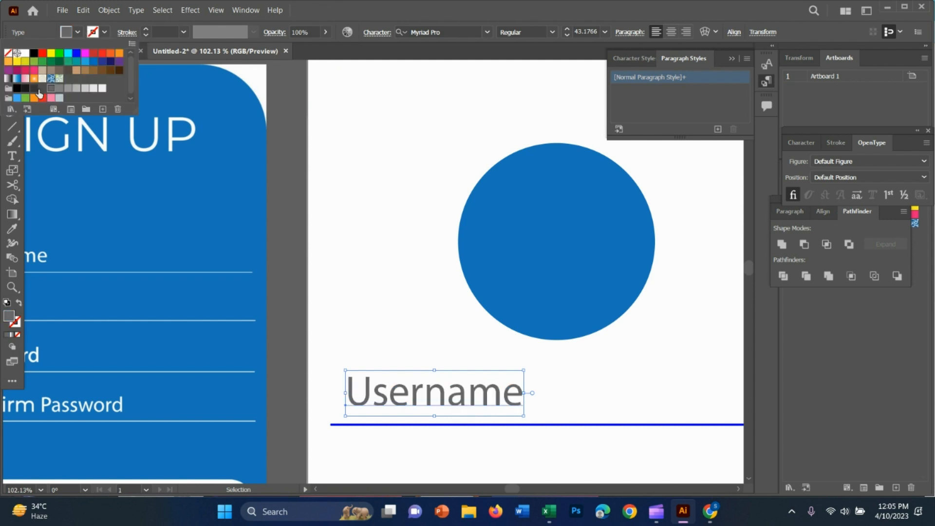
left_click(42, 89)
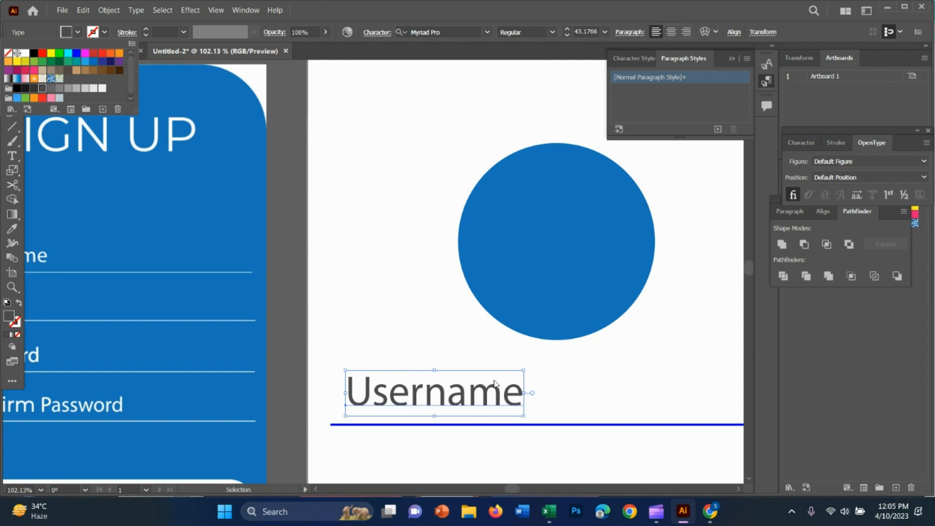
Step: Compare the login form's "Username" label with the reference and fill it with a medium gray
key("z")
left_click_drag(562, 372, 509, 363)
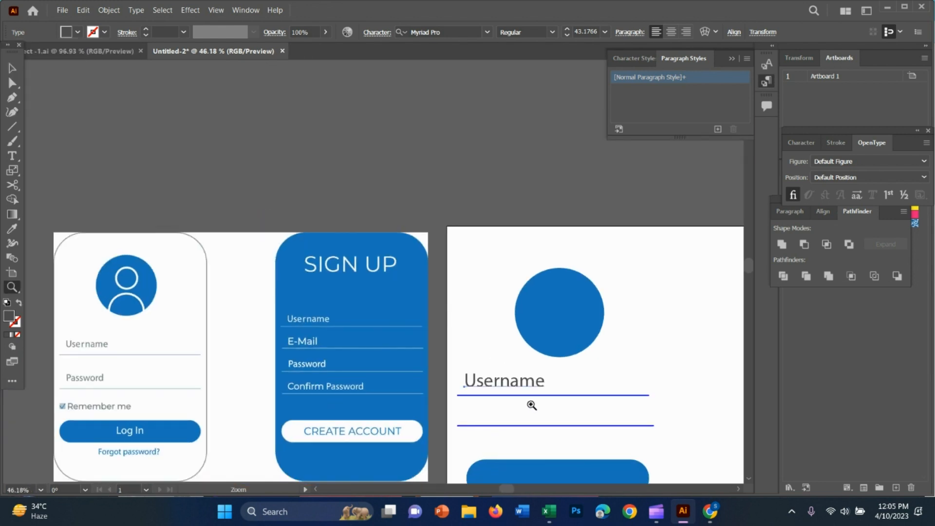
left_click_drag(531, 406, 574, 396)
key("v")
left_click(459, 371)
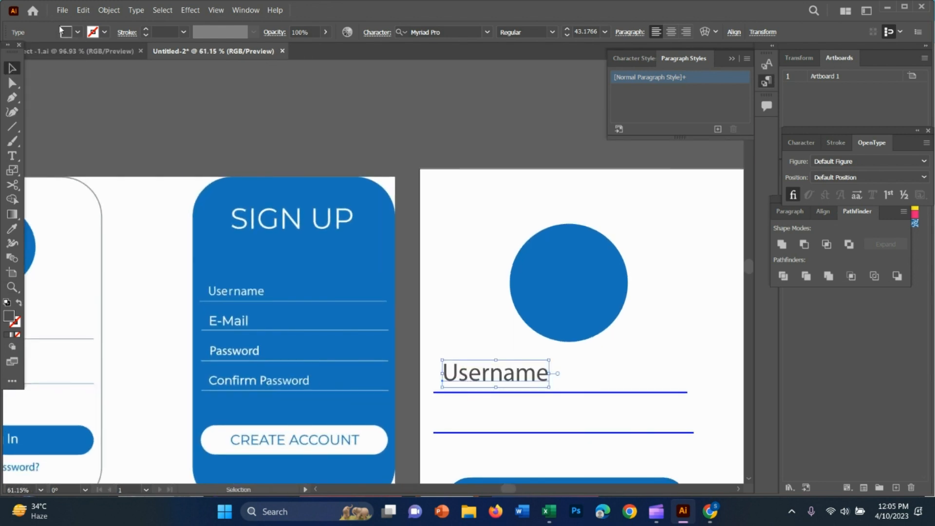
left_click(76, 33)
left_click(69, 89)
left_click(59, 89)
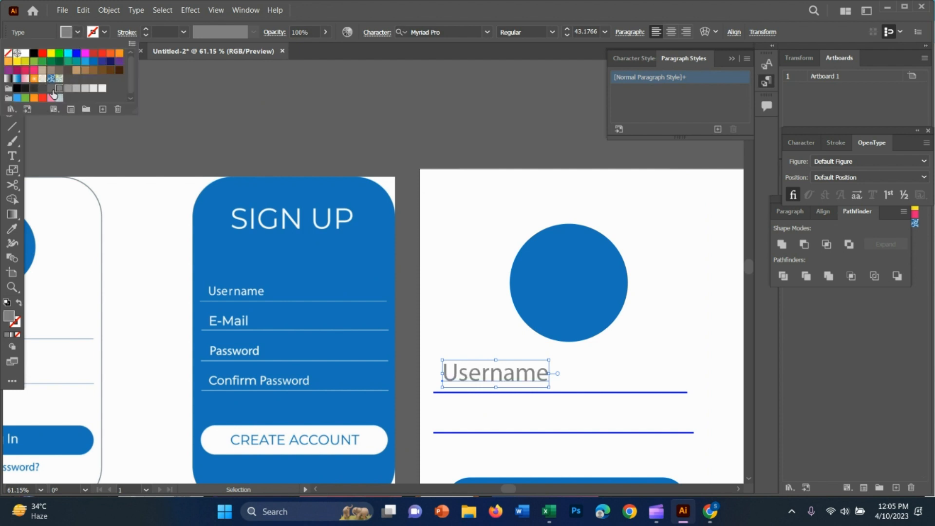
left_click(51, 88)
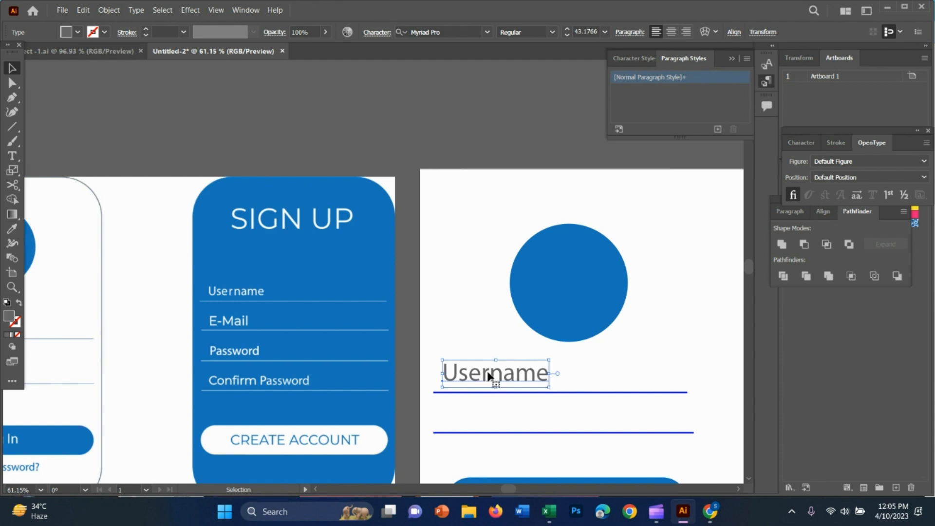
Step: Copy the gray "Username" label to just above the login form's second line and replace its text with "Password"
left_click_drag(492, 376, 493, 418)
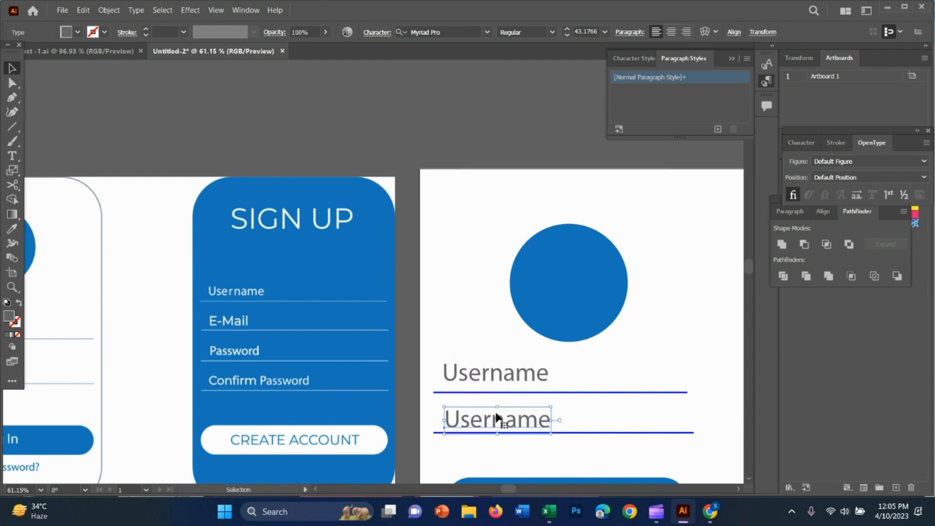
double_click(508, 418)
double_click(512, 417)
key("BackSpace")
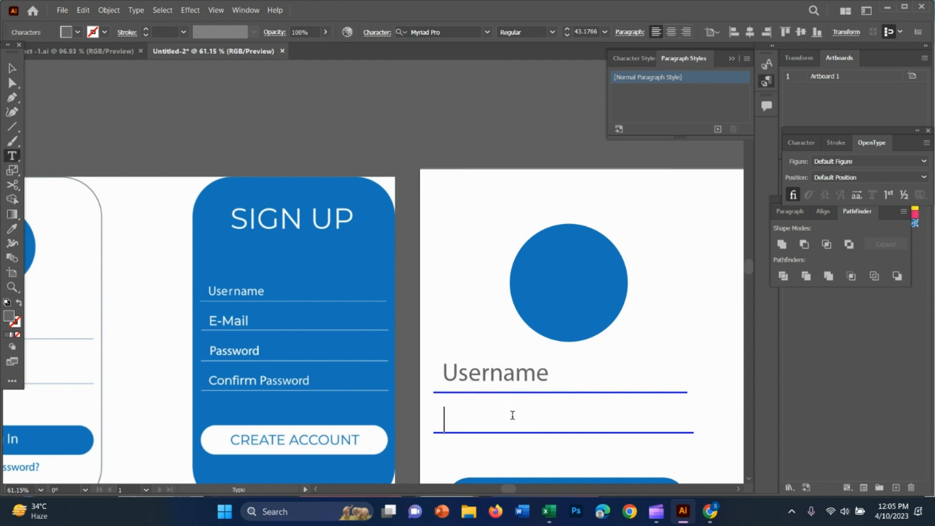
type("Pass")
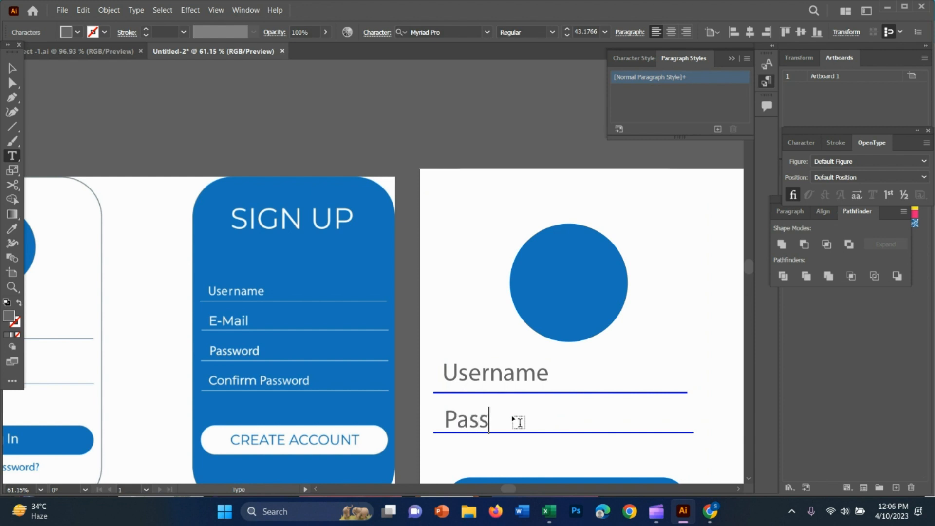
type("word")
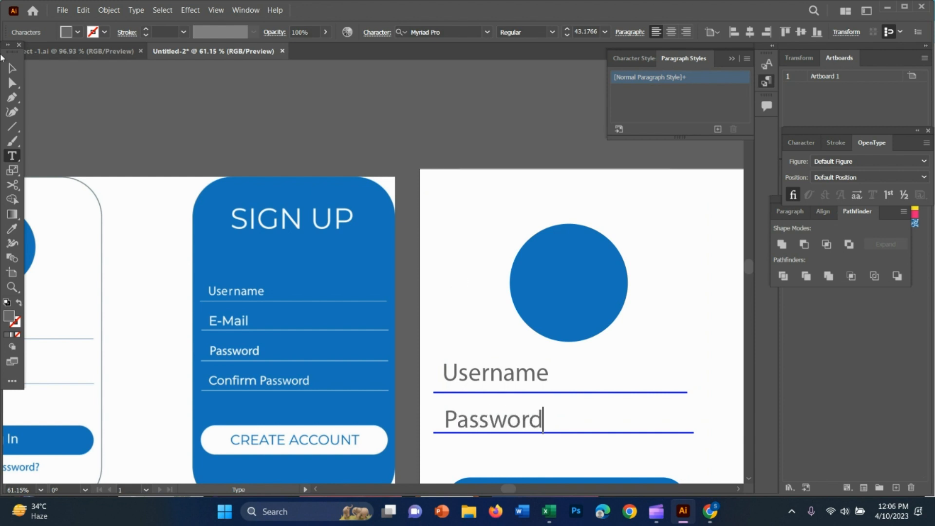
key("Escape")
Step: Add the text "LOG IN" on the login form's blue button and enlarge it to about 36 pt
key("z")
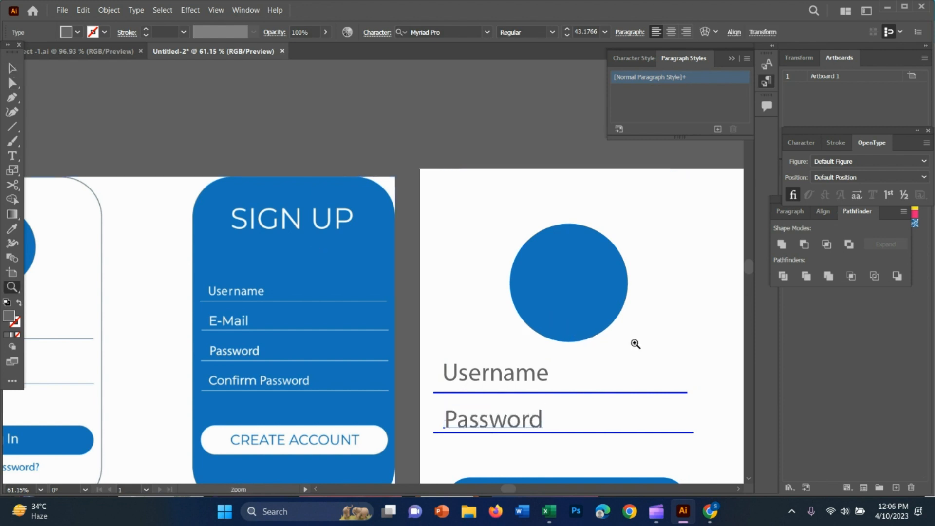
left_click(635, 344, "alt")
left_click_drag(725, 396, 780, 411)
left_click_drag(706, 415, 733, 418)
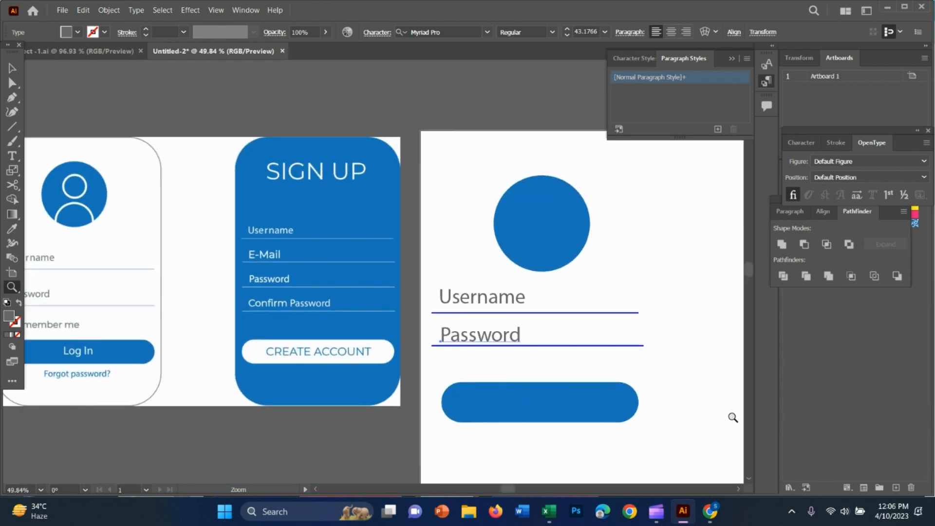
left_click(12, 156)
left_click(514, 399)
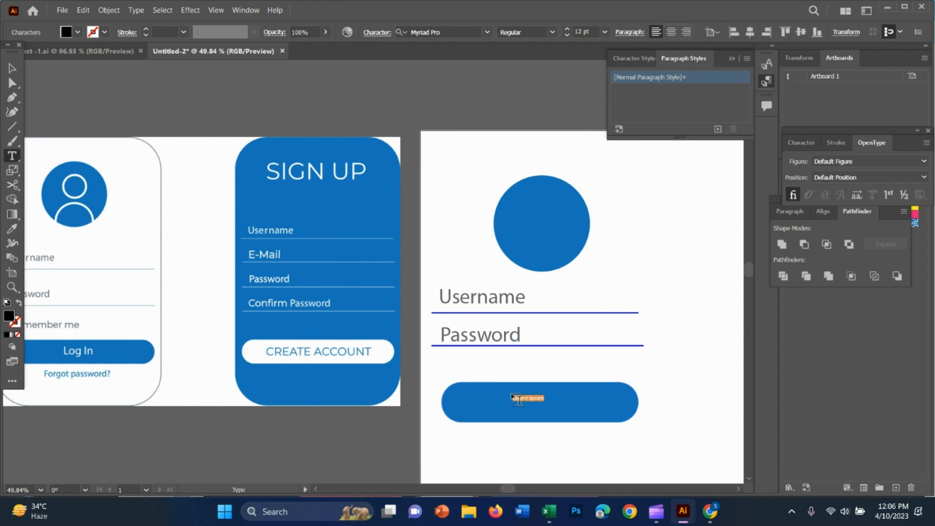
key("BackSpace")
left_click(12, 68)
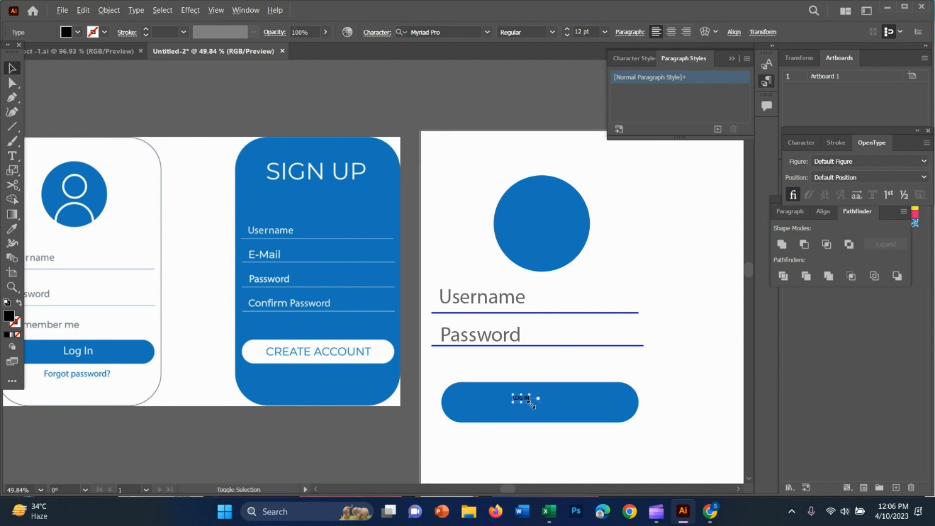
left_click_drag(530, 403, 447, 352)
Step: Draw a wide rectangle below the sign-up panel's "Confirm Password" line and round its corners for a button
key("z")
left_click_drag(270, 383, 288, 383)
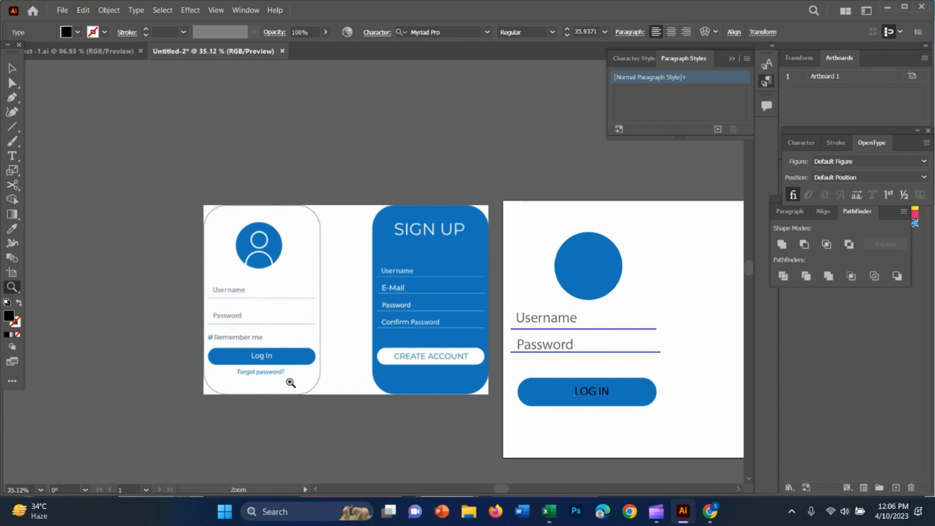
left_click_drag(667, 429, 133, 358)
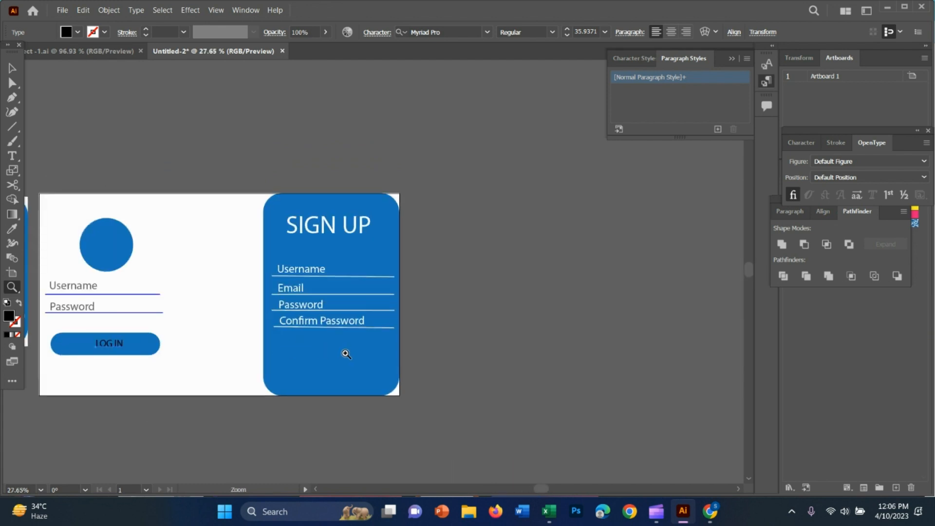
left_click_drag(346, 354, 395, 359)
key("v")
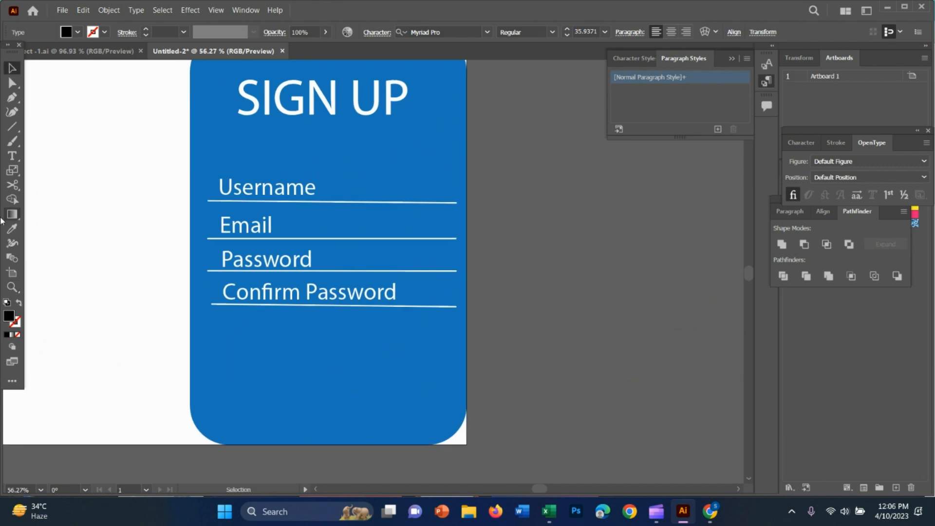
left_click_drag(14, 125, 60, 128)
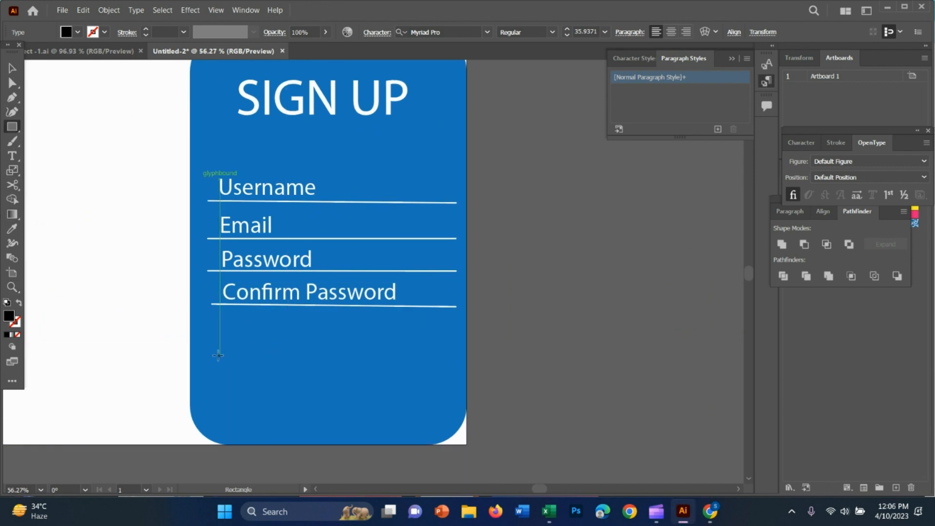
left_click_drag(218, 355, 455, 389)
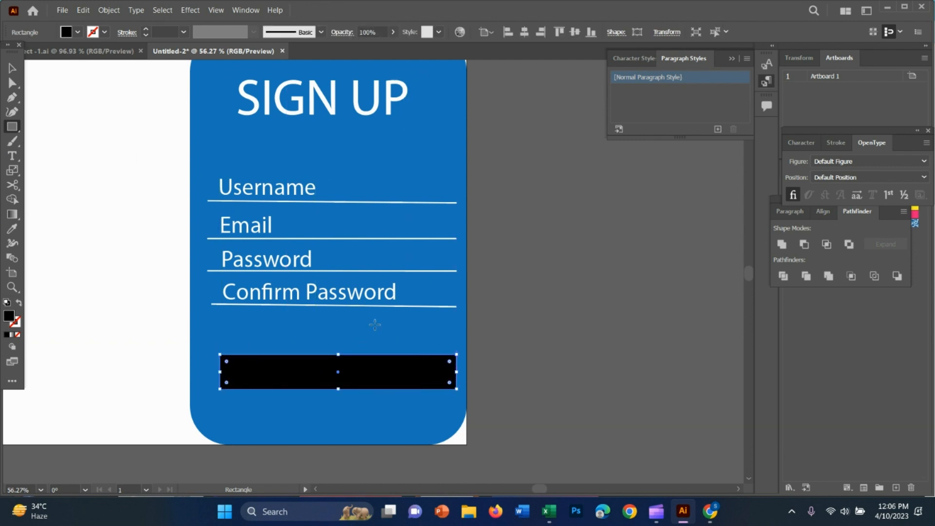
key("v")
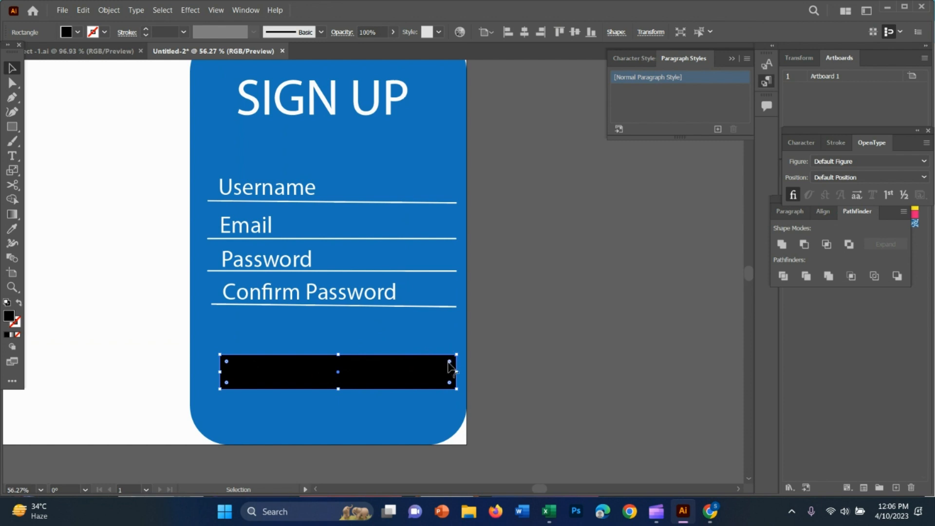
left_click_drag(449, 363, 440, 372)
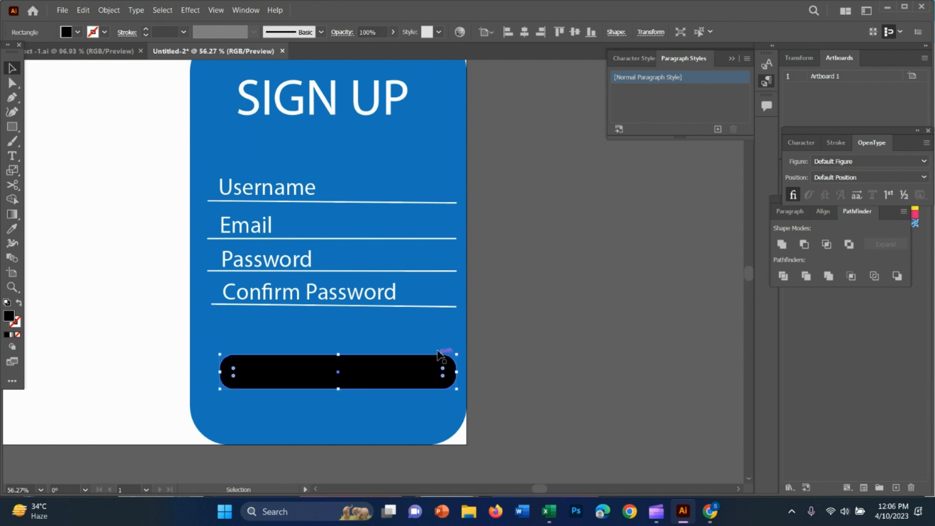
Step: Fill the sign-up panel's rounded button with the white sampled from the background
key("i")
left_click(117, 239)
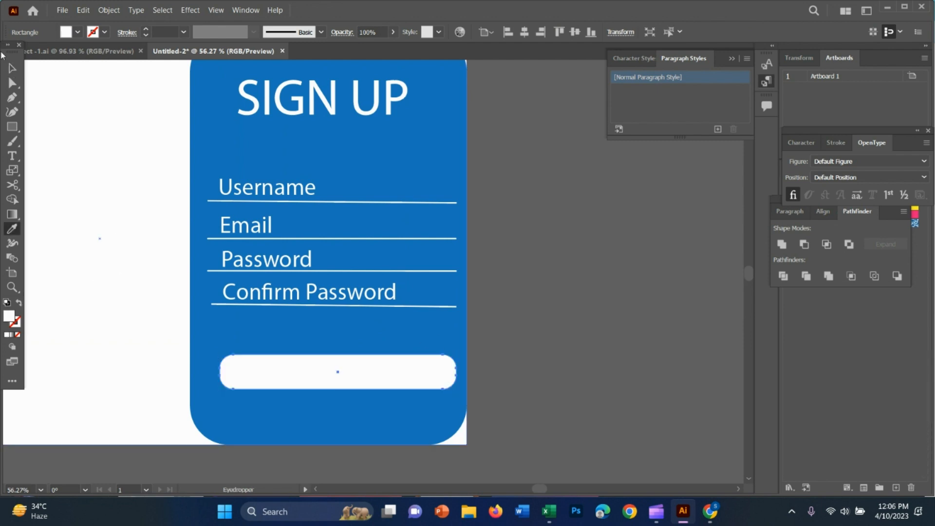
key("v")
left_click(507, 251)
Step: Add the text "Create an Account" on the white sign-up button, enlarge it to about 31 pt and center it
key("z")
left_click_drag(538, 416, 334, 338)
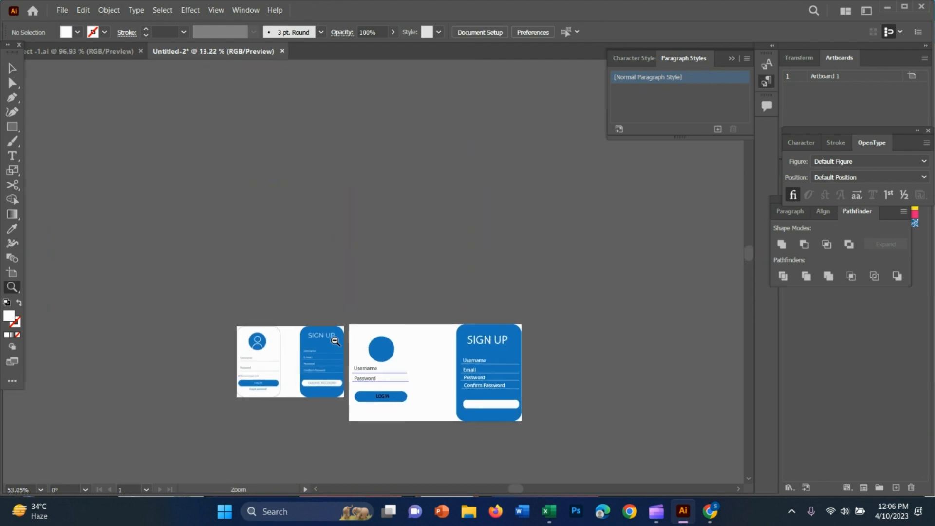
left_click_drag(477, 364, 608, 421)
key("v")
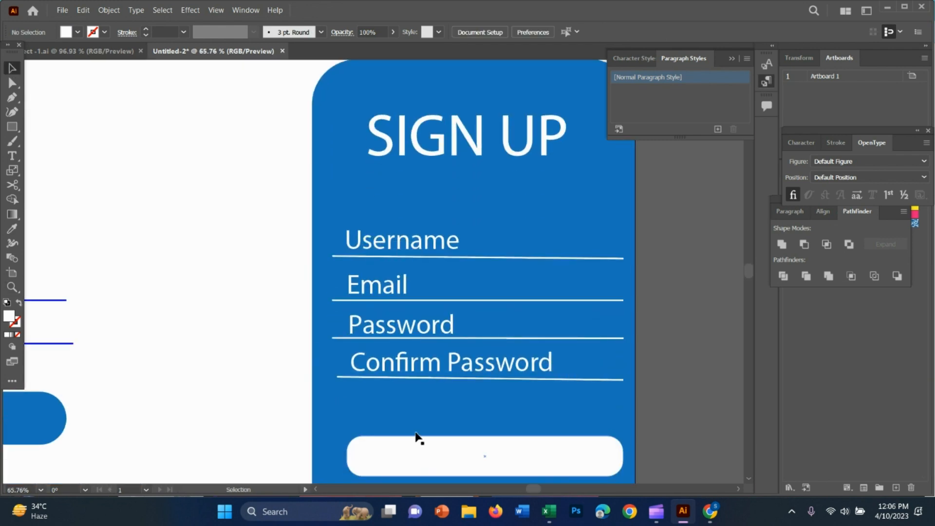
left_click(12, 156)
scroll(440, 434, "down", 1)
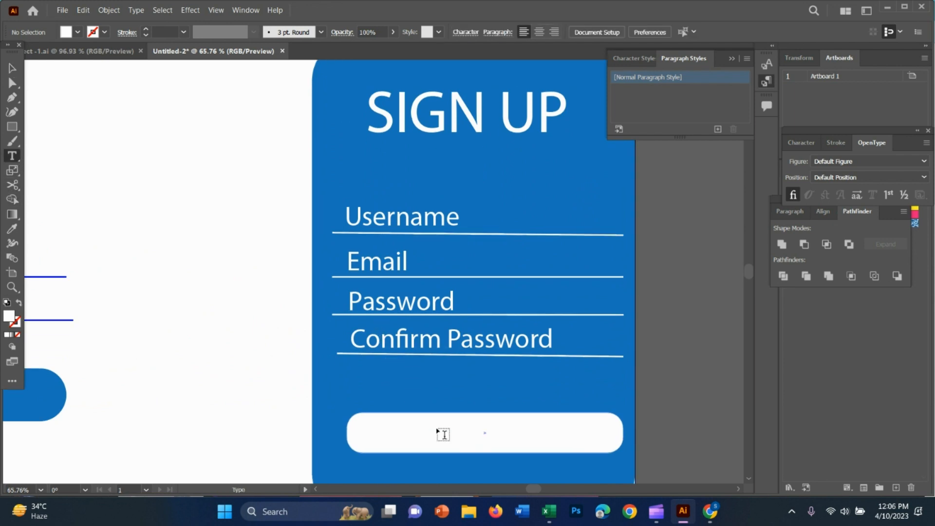
left_click(444, 422)
key("BackSpace")
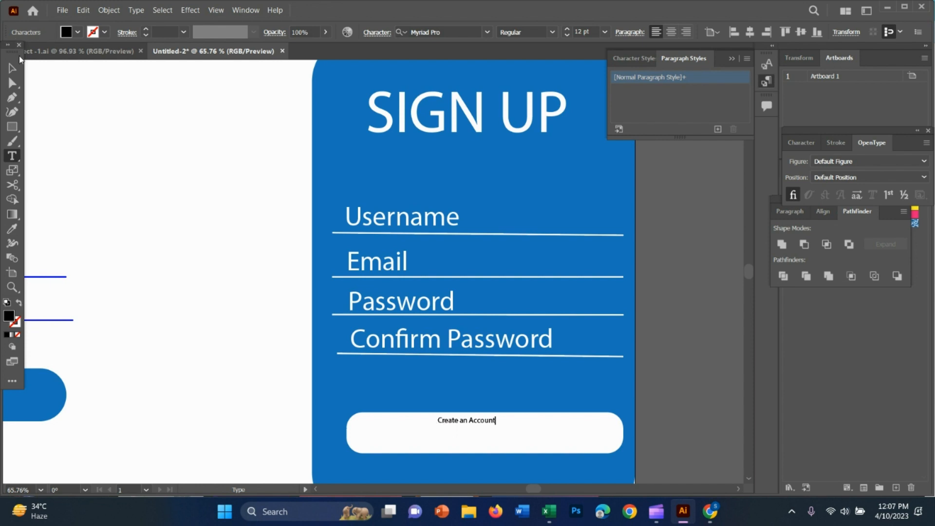
left_click(12, 68)
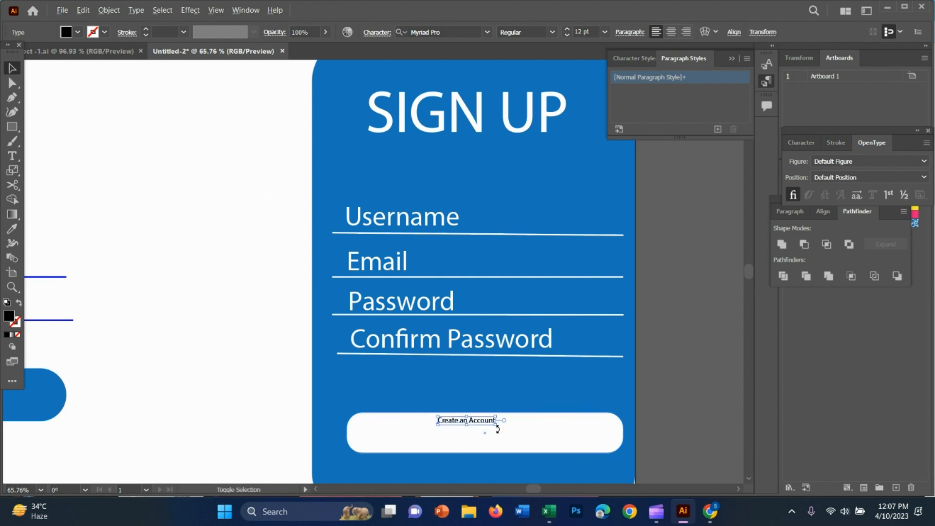
left_click_drag(495, 427, 537, 431)
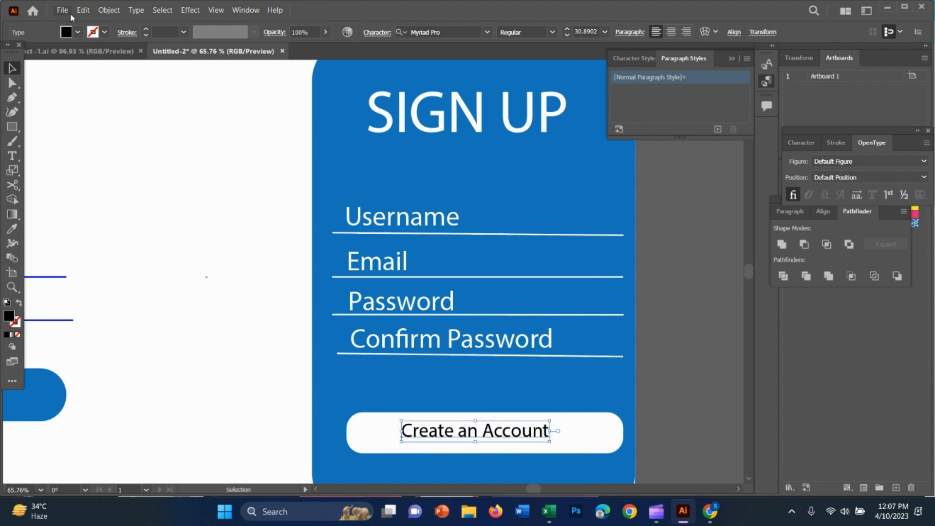
Step: Fill the "Create an Account" label with bright blue and enlarge it to about 32 pt
left_click(77, 32)
left_click(77, 53)
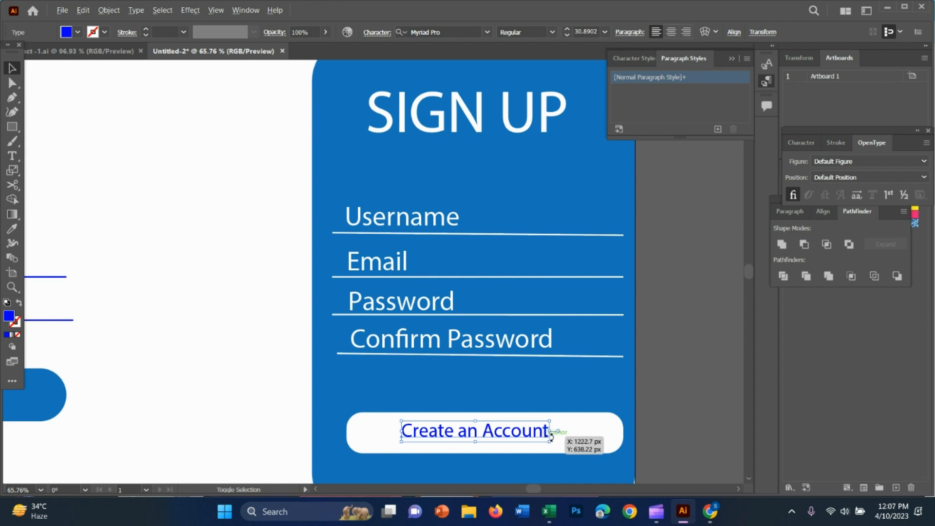
left_click_drag(549, 440, 450, 371)
key("z")
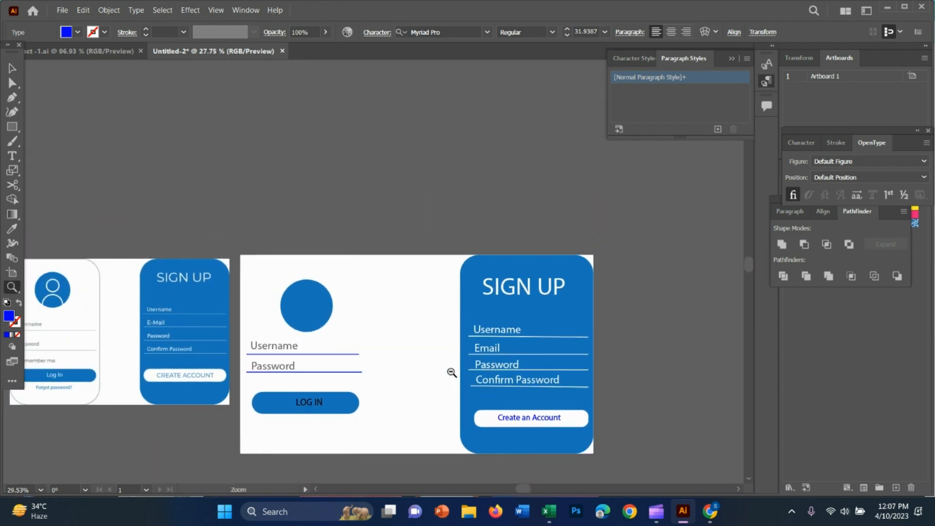
left_click_drag(576, 417, 609, 409)
key("v")
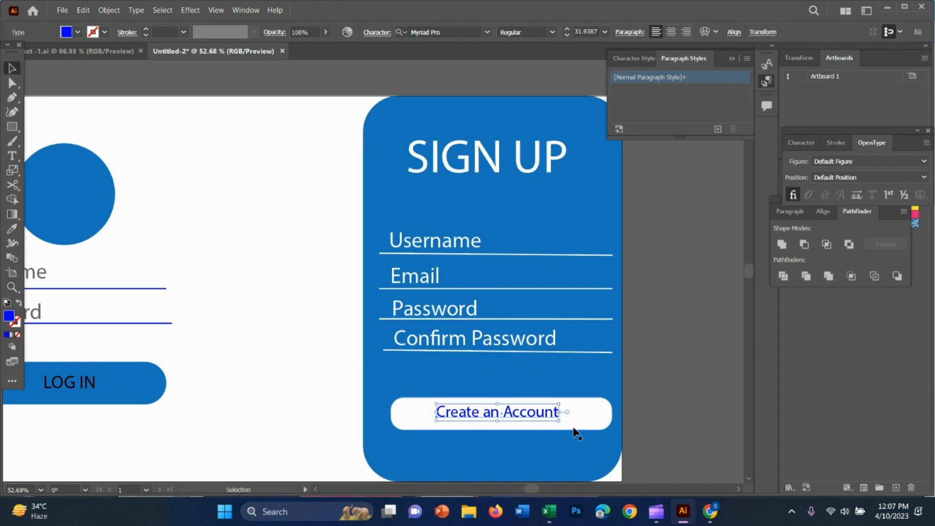
Step: Try dark blue and cyan fills on the "Create an Account" label and return it to bright blue
left_click(78, 33)
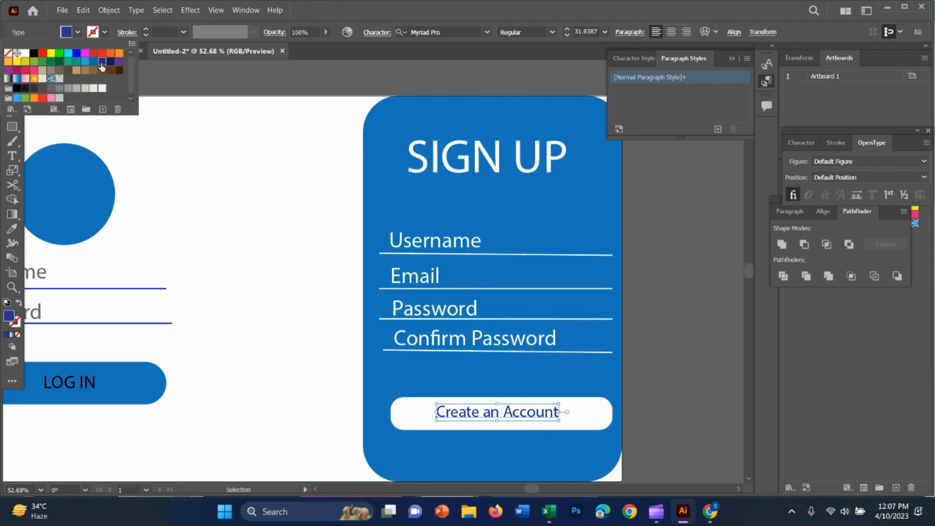
left_click(110, 62)
left_click(71, 53)
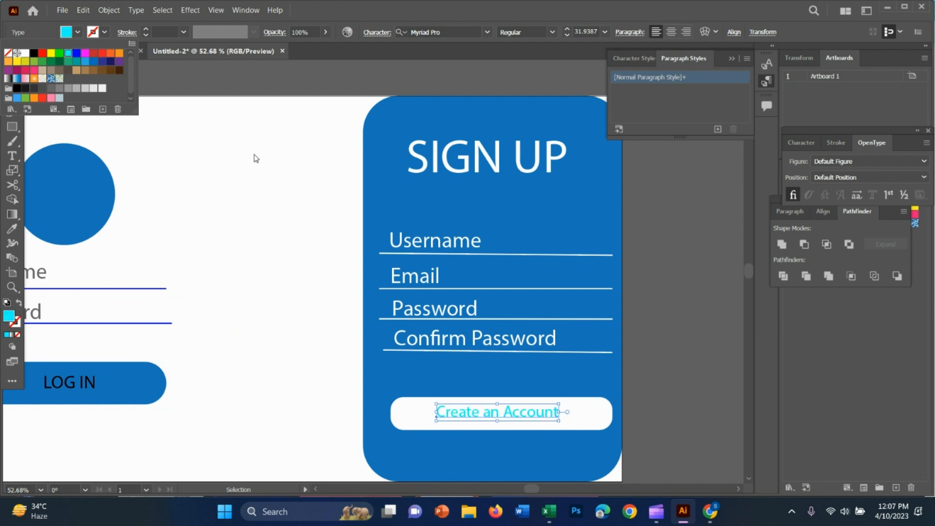
left_click(76, 54)
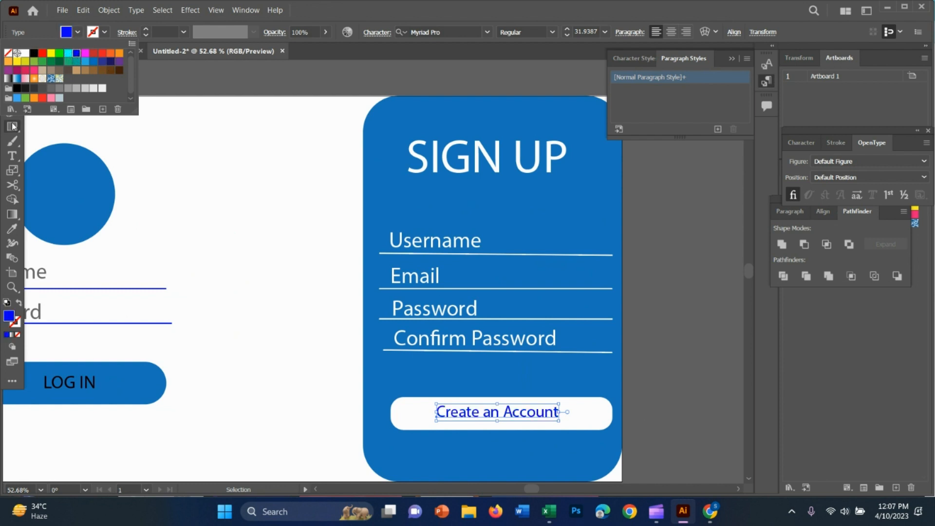
key("Escape")
Step: Draw a small checkbox rectangle below the login form's "Password" line, just above the blue button
key("z")
left_click_drag(640, 403, 444, 373)
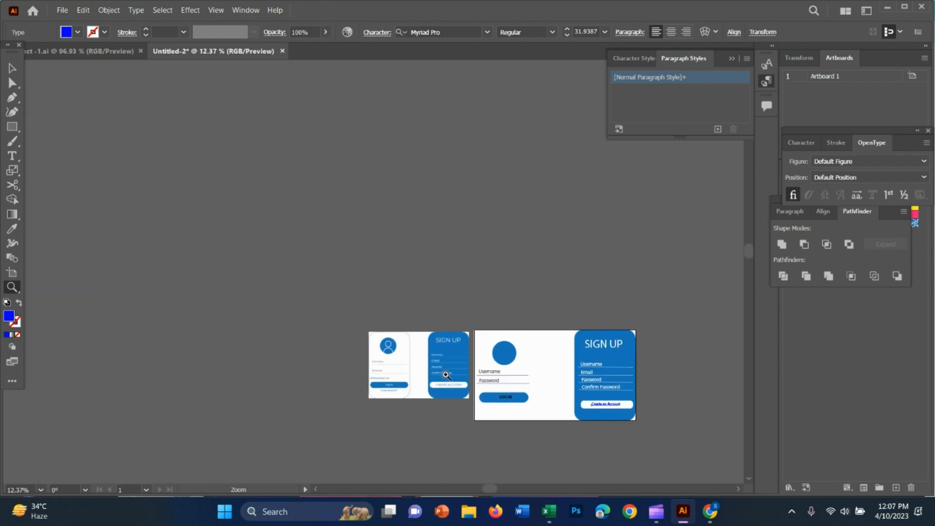
left_click_drag(502, 418, 636, 404)
scroll(584, 404, "up", 2)
left_click(583, 404)
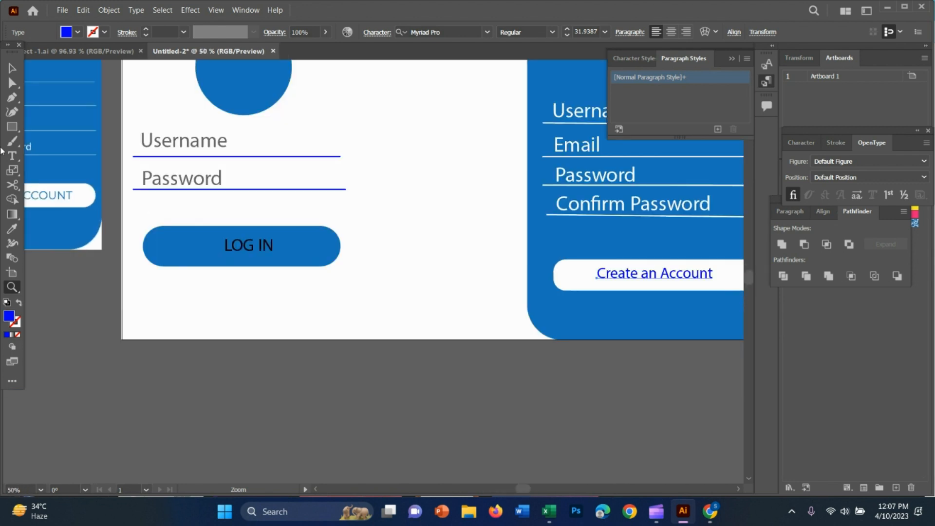
left_click_drag(111, 206, 74, 216)
left_click_drag(189, 233, 337, 257)
left_click(8, 127)
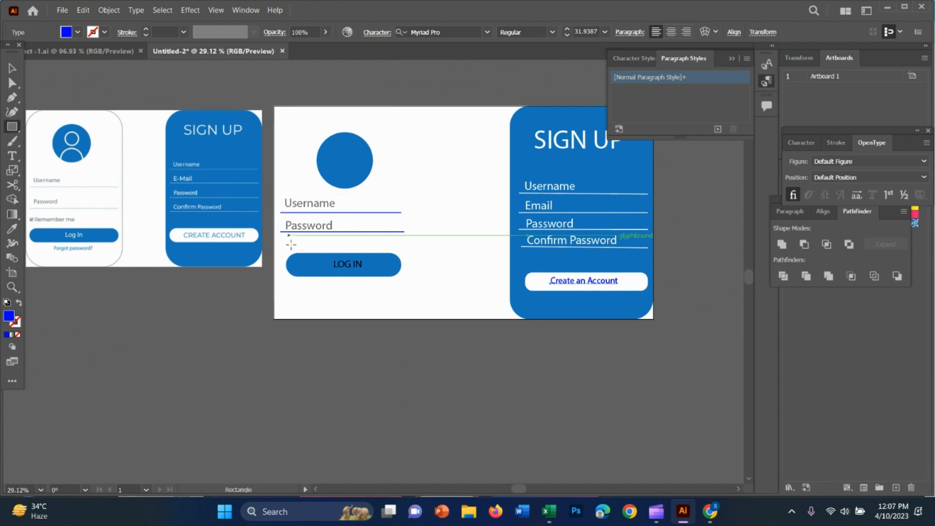
left_click_drag(281, 241, 291, 248)
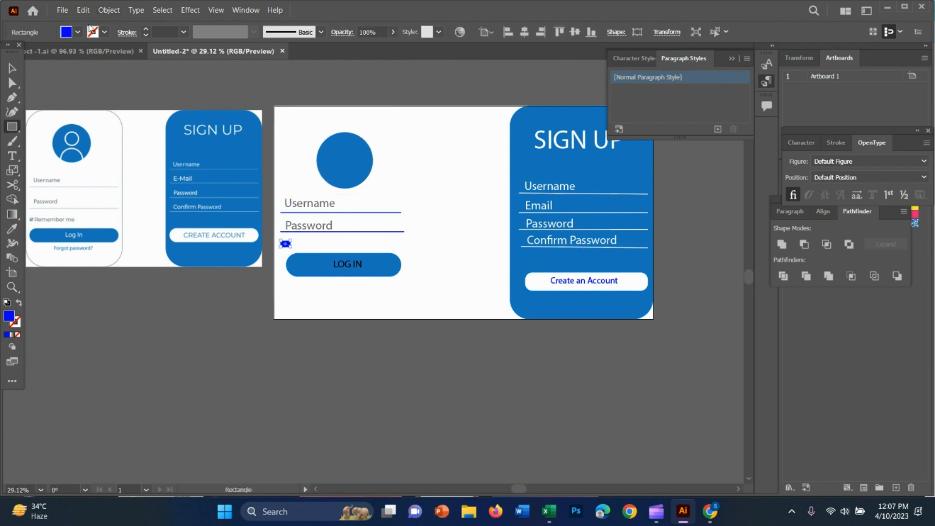
Step: Give the small checkbox rectangle a white fill and a black 1 pt stroke
left_click(68, 34)
left_click(24, 55)
left_click(95, 34)
left_click(95, 34)
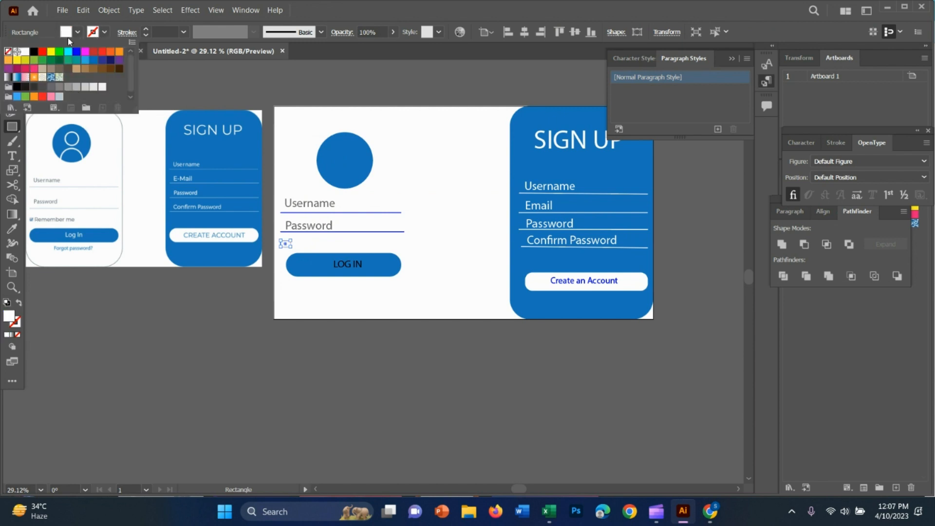
left_click(26, 52)
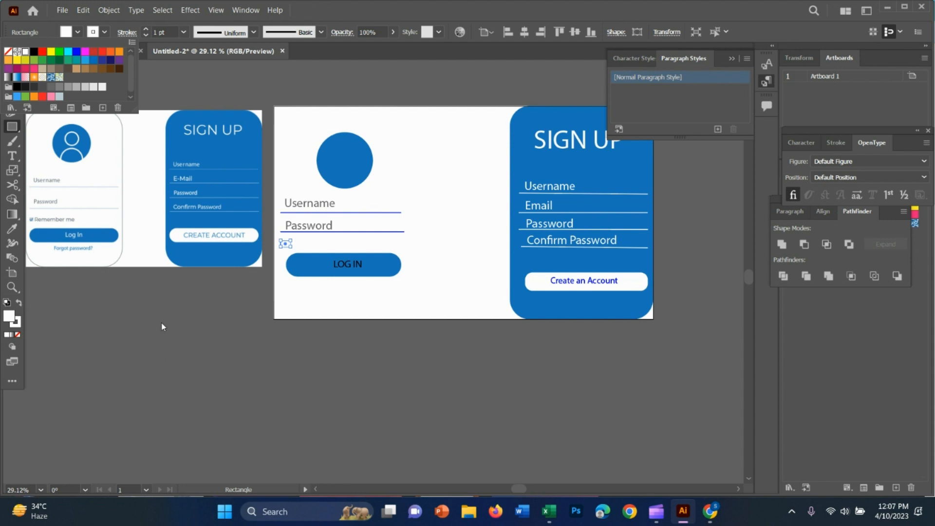
left_click(33, 52)
left_click(253, 319)
left_click(503, 282)
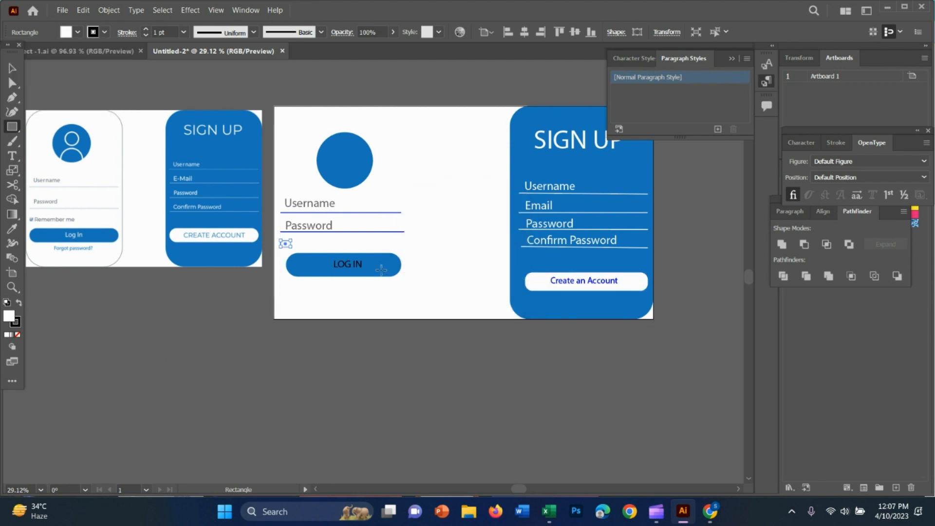
Step: Add the text "Remember me" beside the checkbox on the login form
key("z")
left_click_drag(352, 269, 545, 300)
key("v")
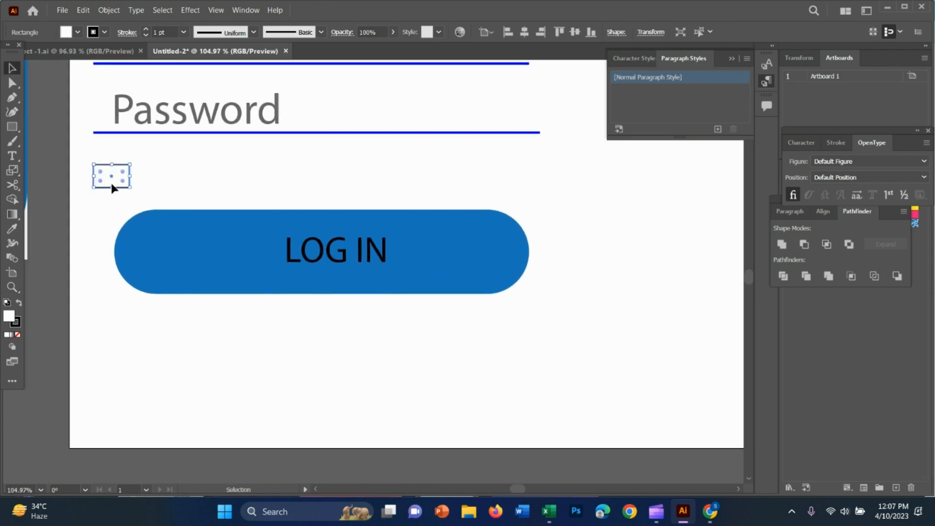
left_click_drag(112, 186, 115, 184)
scroll(303, 247, "down", 1)
scroll(292, 244, "up", 1)
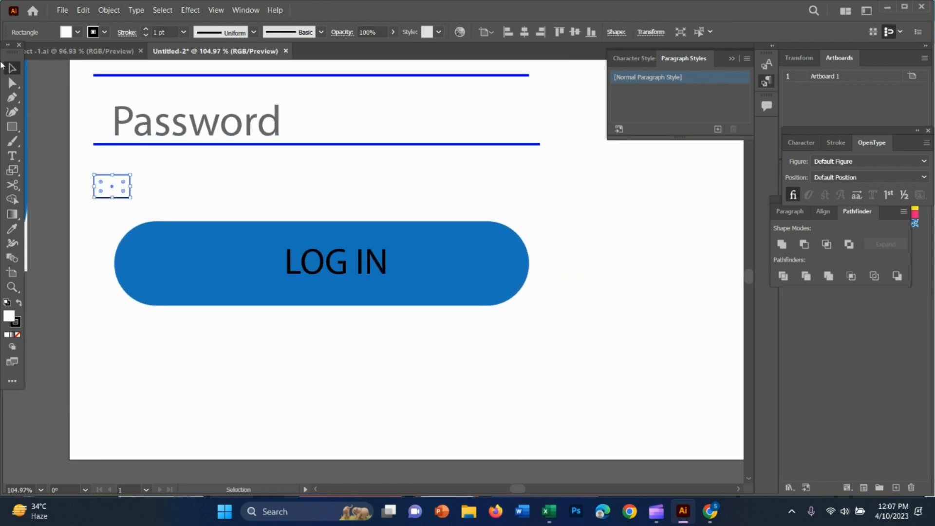
left_click(11, 156)
left_click(146, 177)
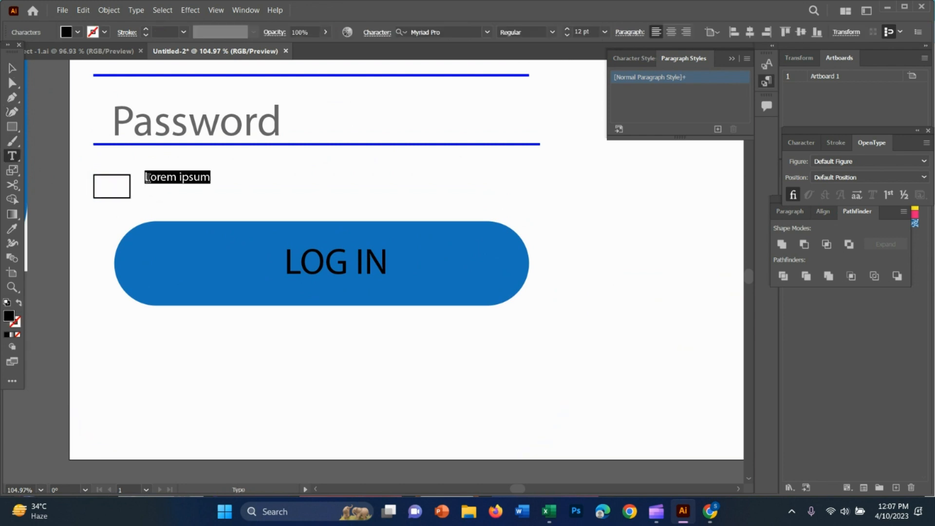
key("BackSpace")
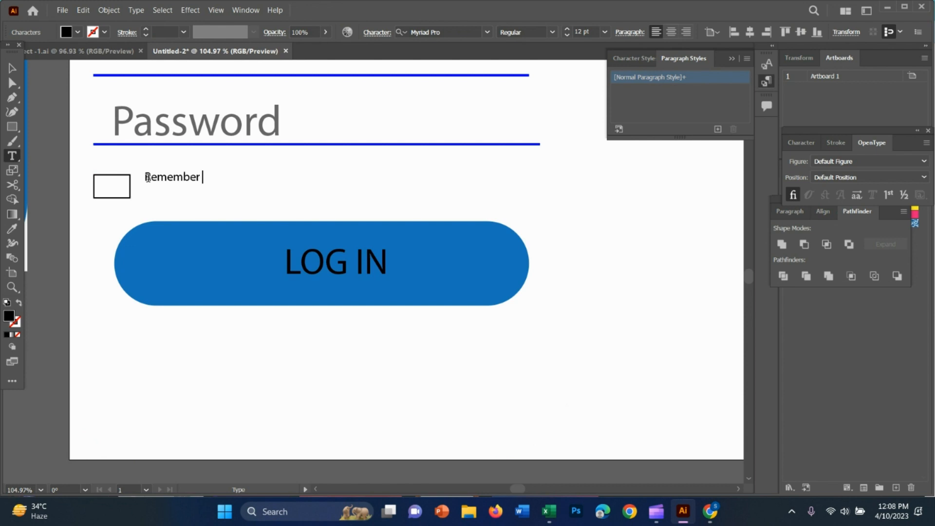
left_click(11, 68)
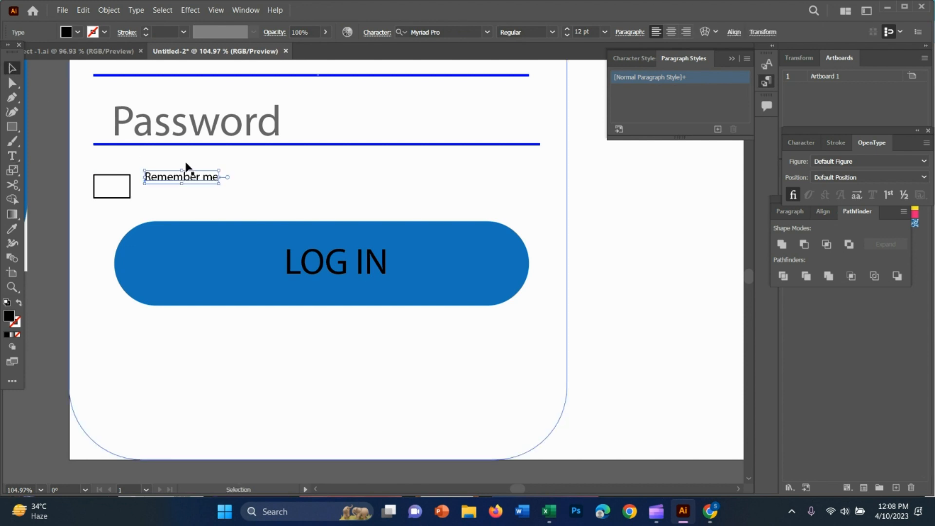
Step: Enlarge "Remember me" to about 15 pt and place a copy below the "LOG IN" button reading "Forgot passwprd?"
left_click_drag(184, 171, 344, 321)
double_click(344, 322)
key("ctrl+a")
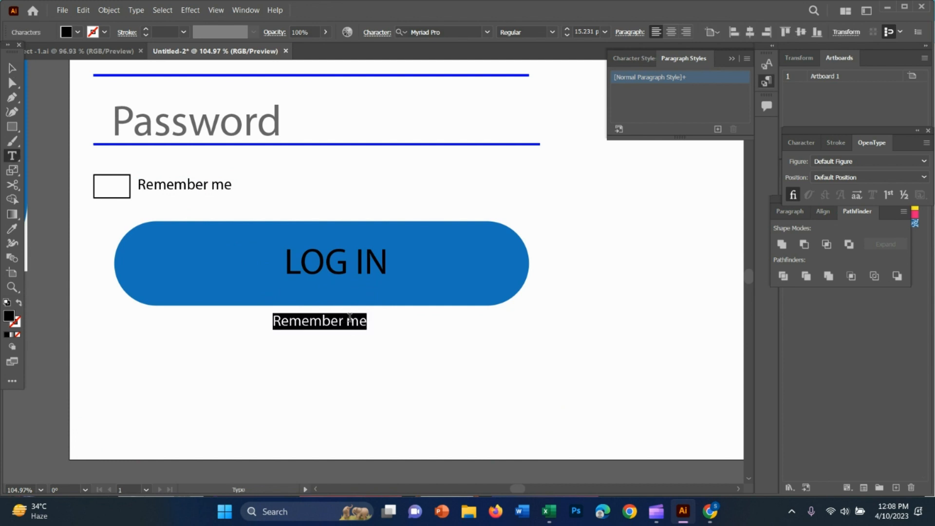
key("BackSpace")
type("For")
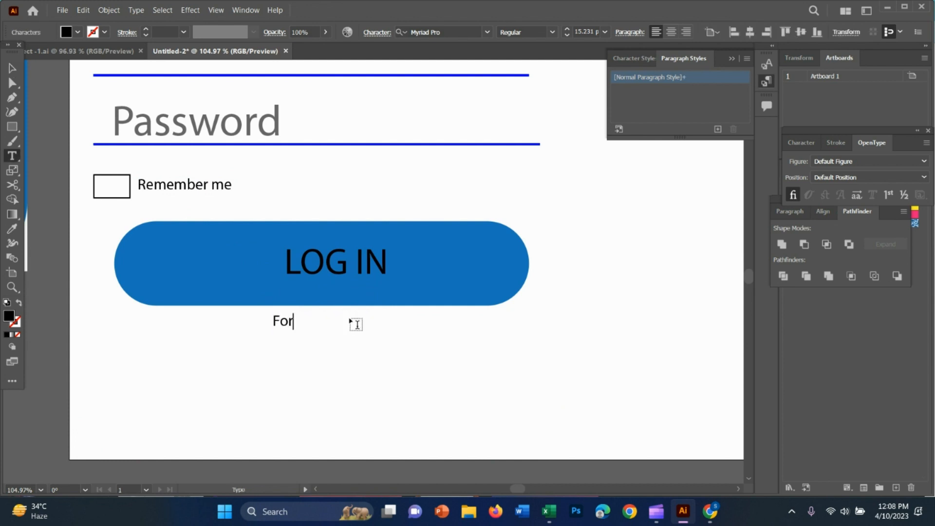
type("got passwprd?")
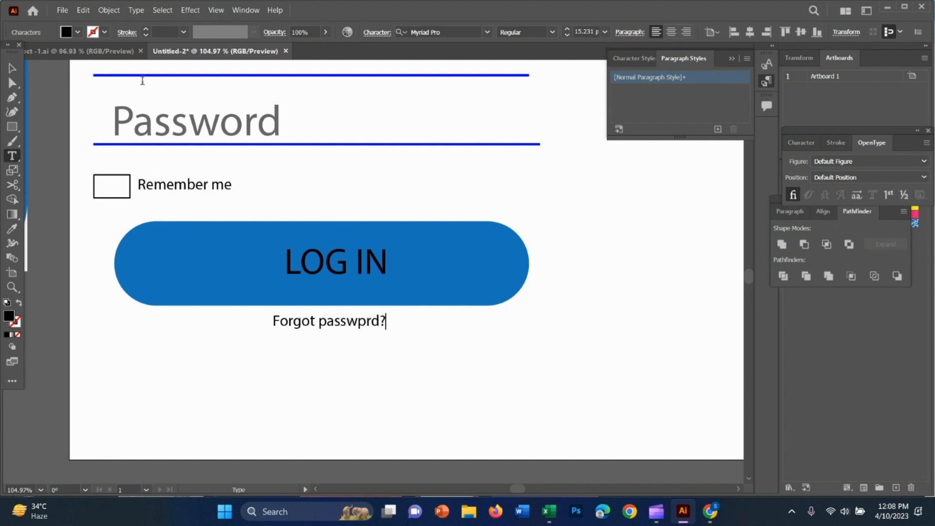
left_click(12, 68)
Step: Fill the "Forgot passwprd?" text below the login button with bright blue
key("z")
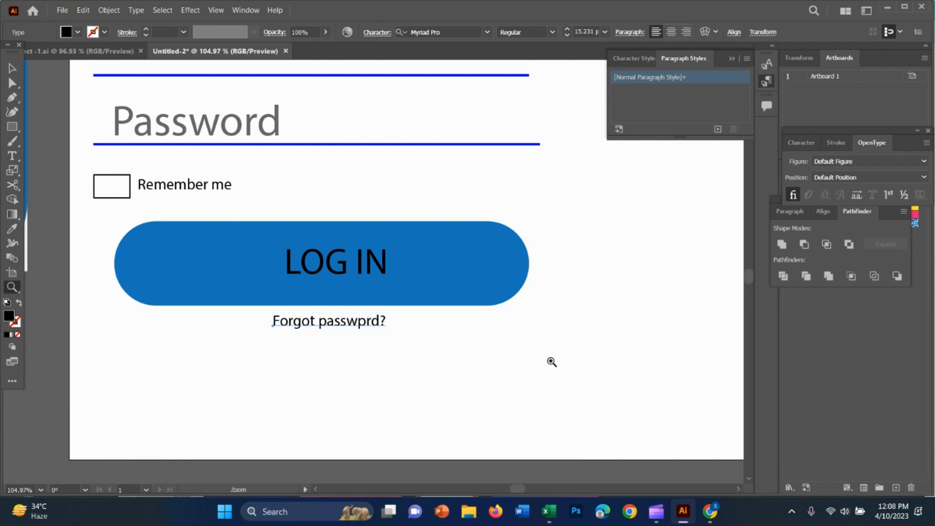
left_click_drag(554, 362, 361, 307)
left_click_drag(304, 310, 408, 314)
key("space")
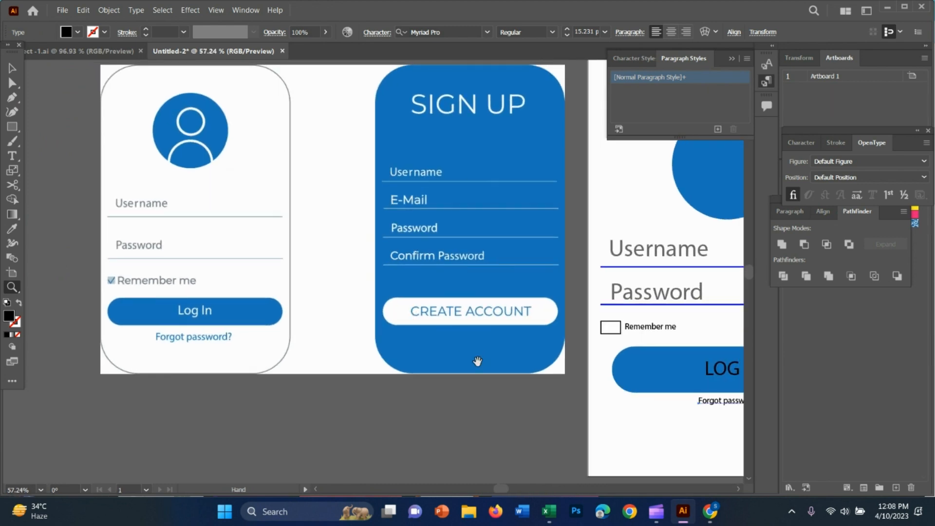
left_click_drag(476, 361, 248, 317)
left_click_drag(542, 361, 652, 391)
key("v")
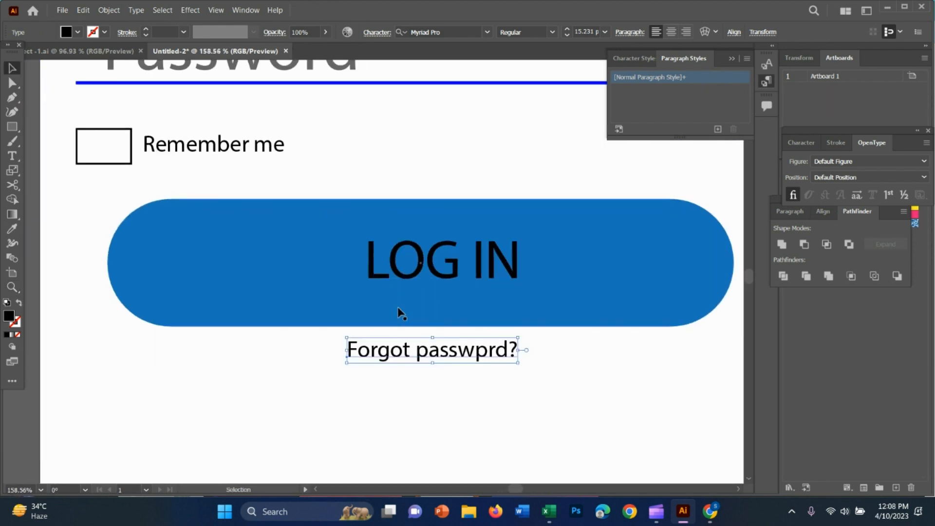
left_click(78, 32)
left_click(78, 54)
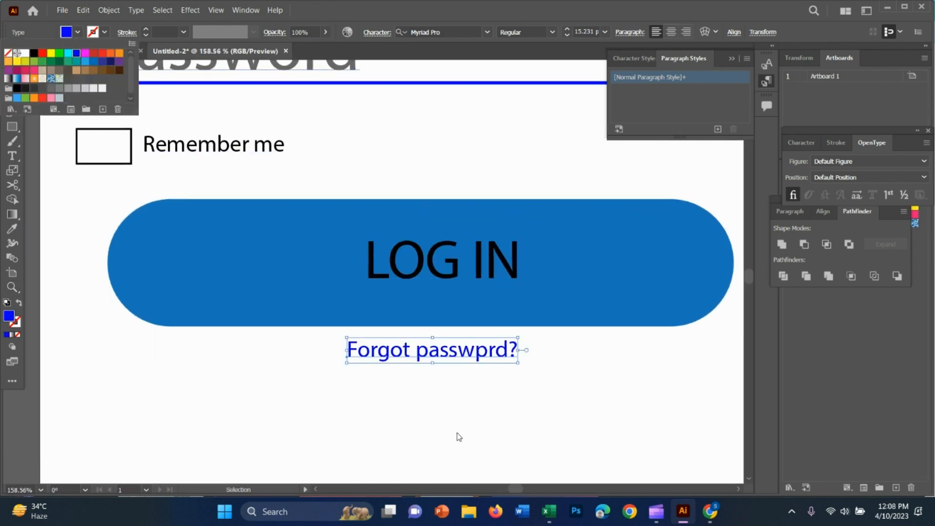
Step: Narrow the login form's checkbox to a square and move the "Remember me" label closer to it
key("z")
left_click_drag(548, 399, 274, 289)
left_click_drag(367, 319, 489, 296)
left_click_drag(421, 296, 153, 261)
left_click_drag(374, 303, 340, 300)
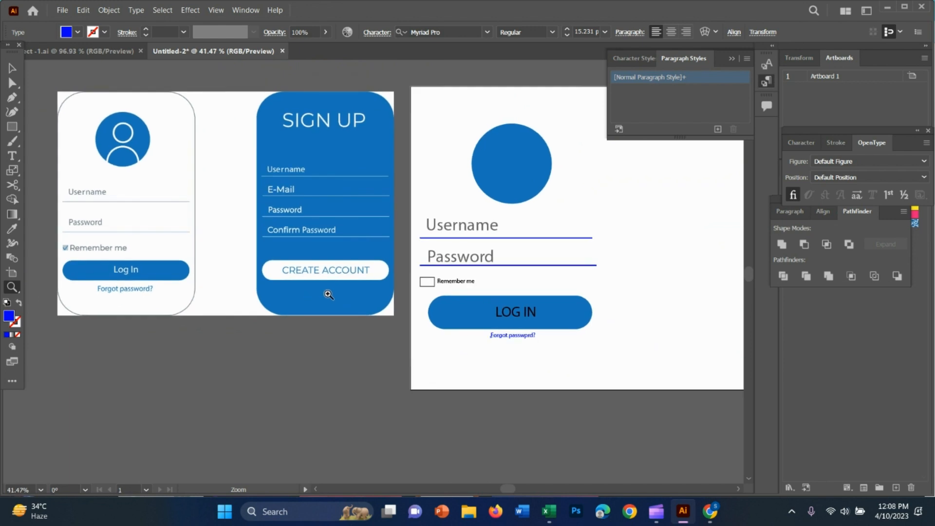
left_click_drag(415, 292, 524, 296)
key("v")
left_click(481, 273)
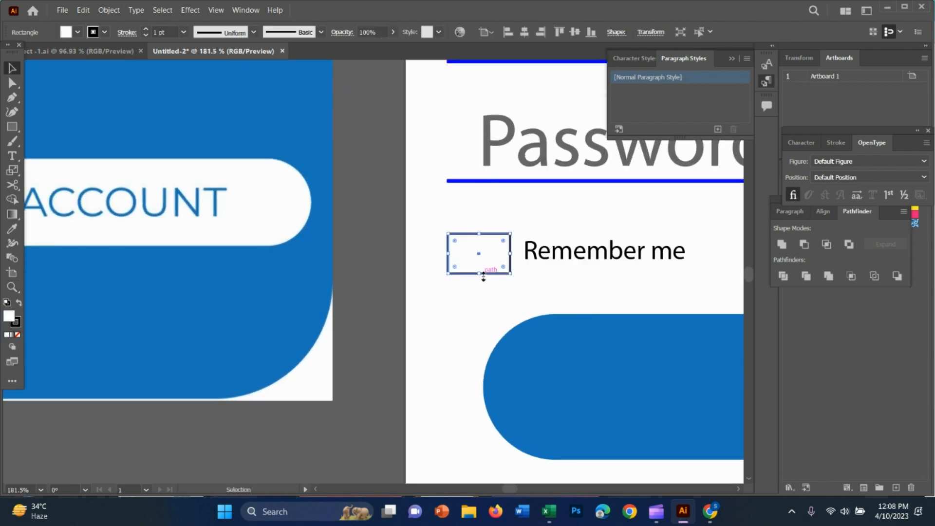
left_click_drag(448, 254, 471, 254)
left_click_drag(584, 259, 560, 258)
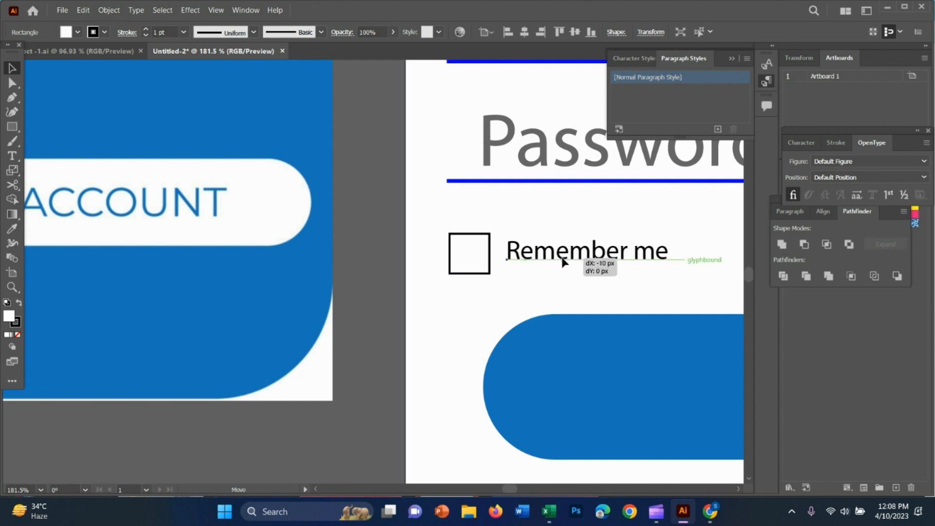
left_click(638, 310)
key("z")
left_click_drag(637, 296, 522, 298)
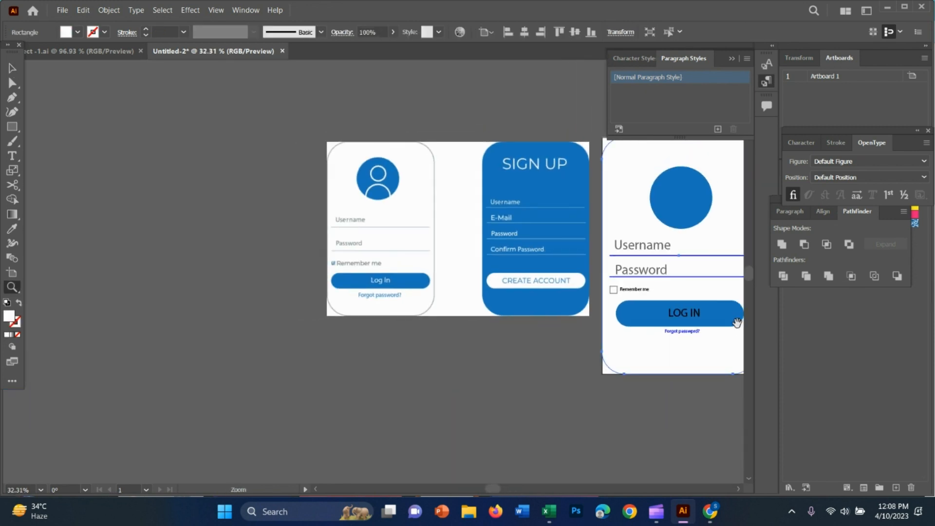
left_click_drag(735, 323, 410, 325)
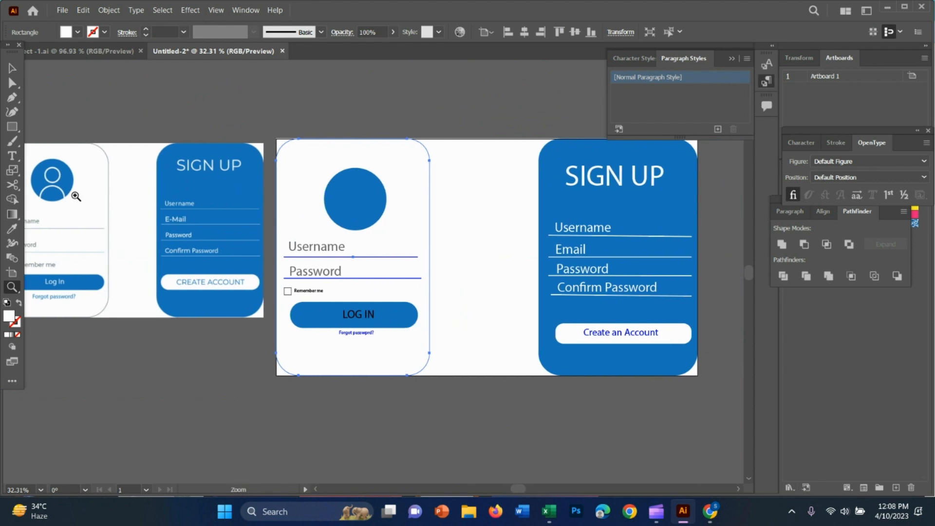
key("v")
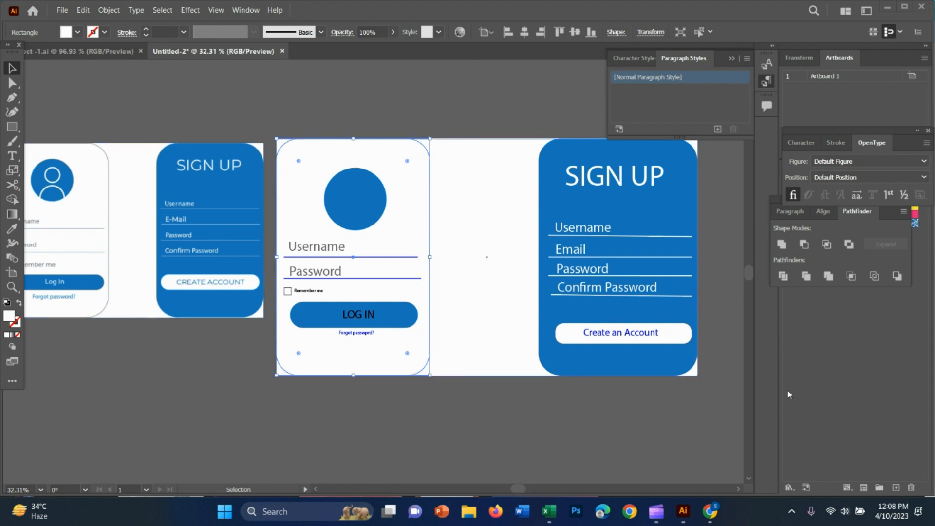
Step: Switch to Chrome and search Google Images for "man vector"
left_click(711, 512)
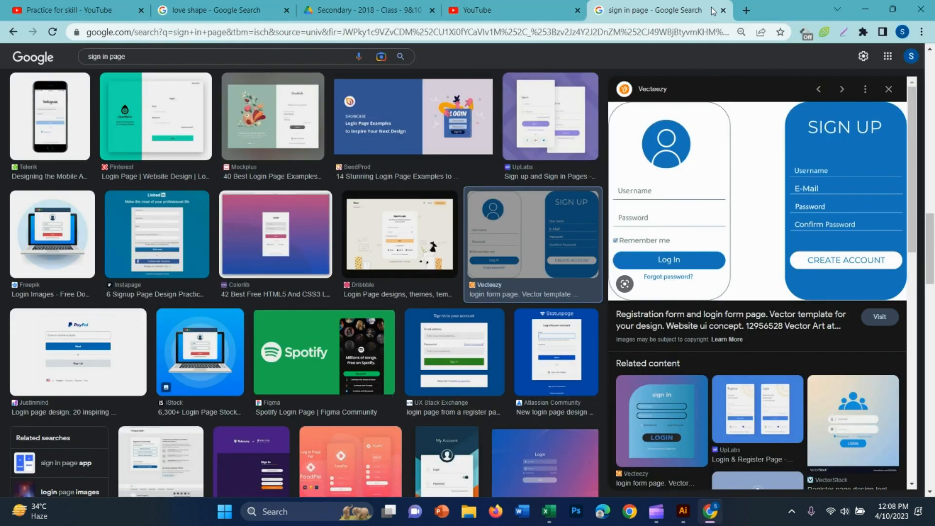
left_click(340, 57)
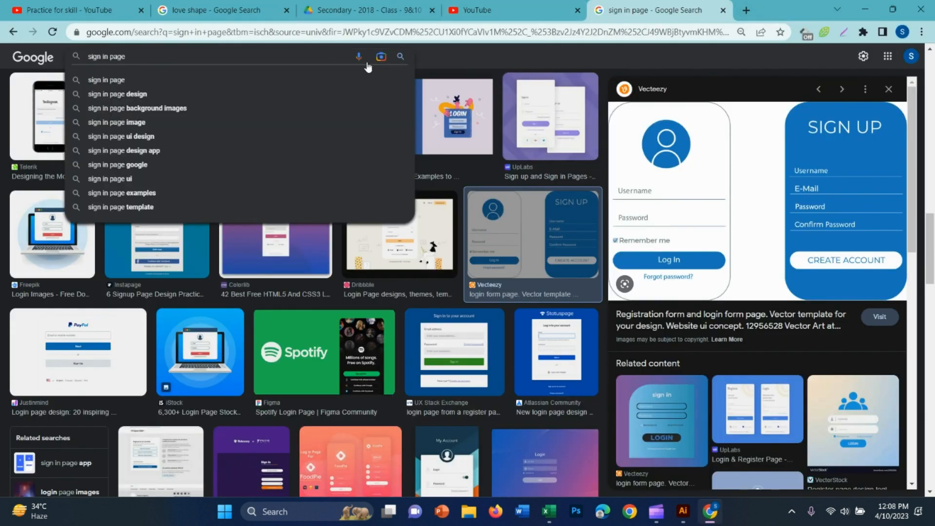
key("BackSpace")
key("BackSpace")
key("BackSpace")
key("BackSpace")
key("BackSpace")
key("BackSpace")
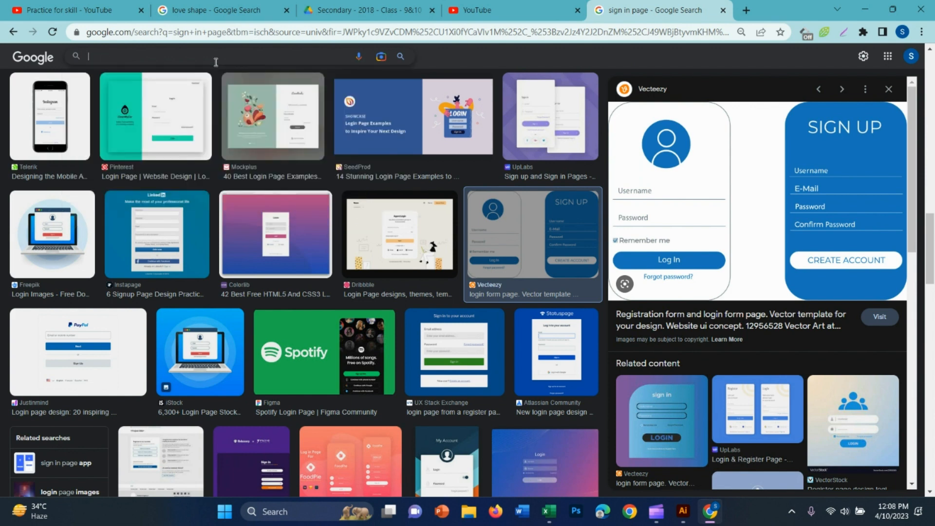
type("man vector")
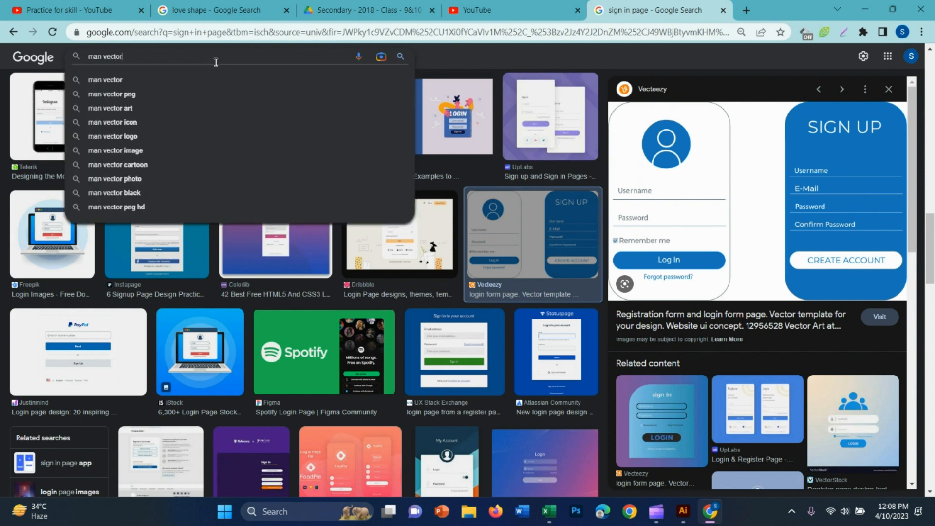
key("Return")
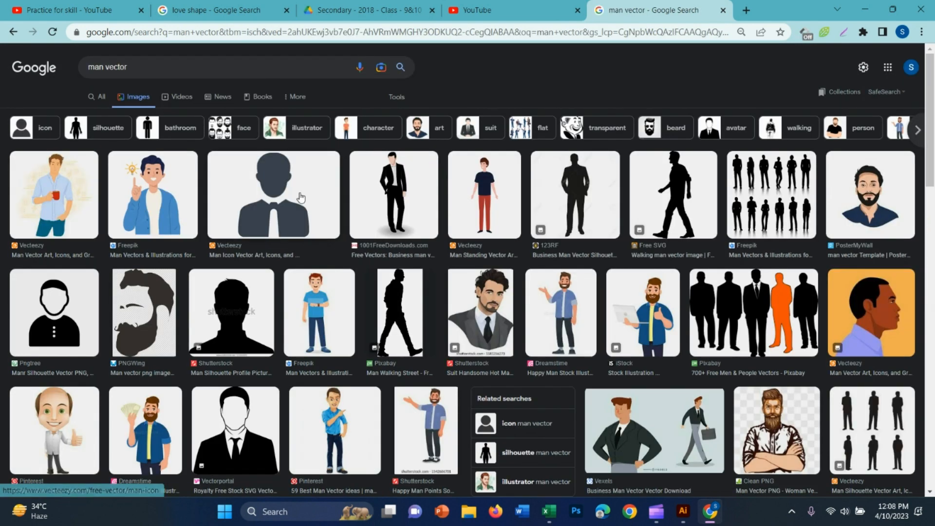
Step: Copy the Pngtree man silhouette with three shirt buttons and paste it into the Illustrator form document
left_click(79, 320)
right_click(779, 293)
left_click(679, 195)
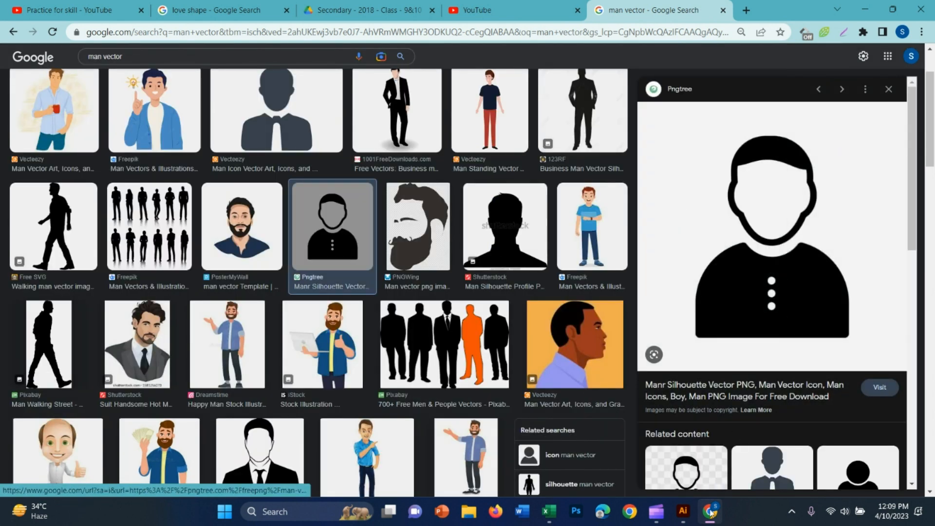
left_click(683, 512)
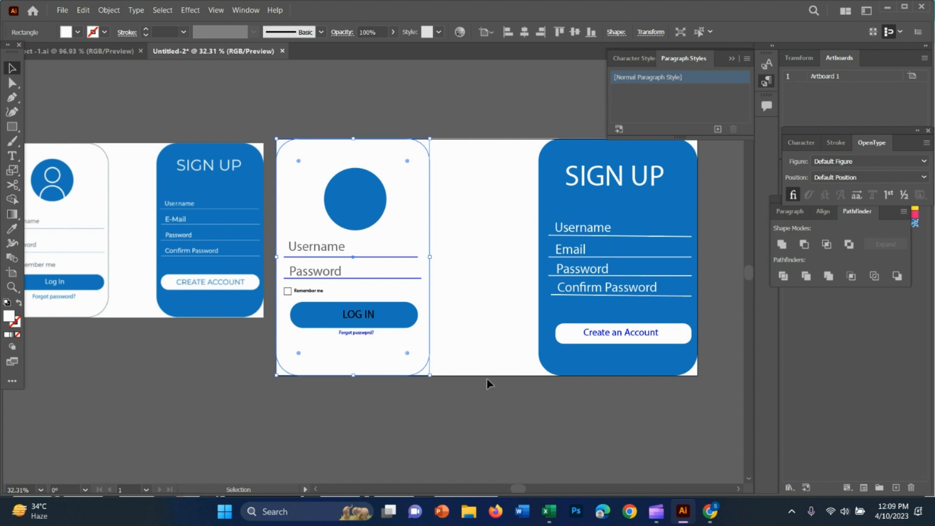
left_click(448, 425)
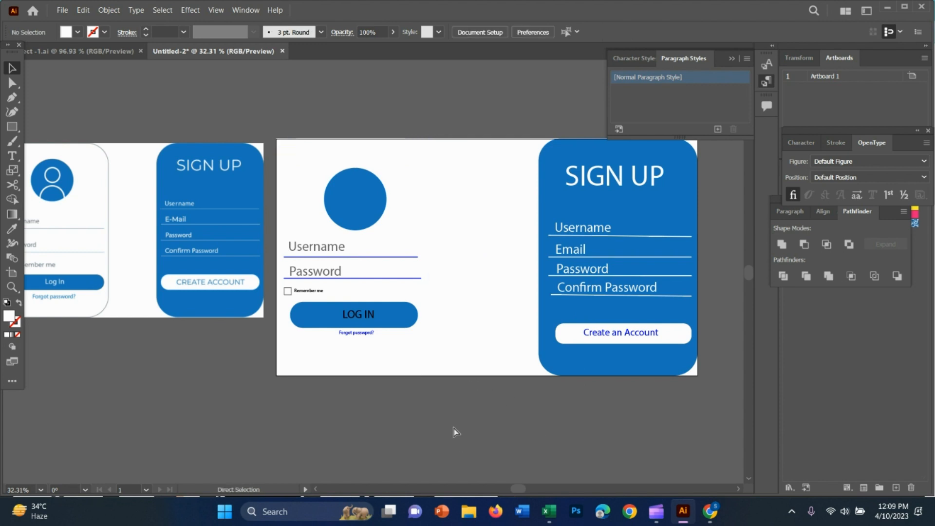
key("ctrl+v")
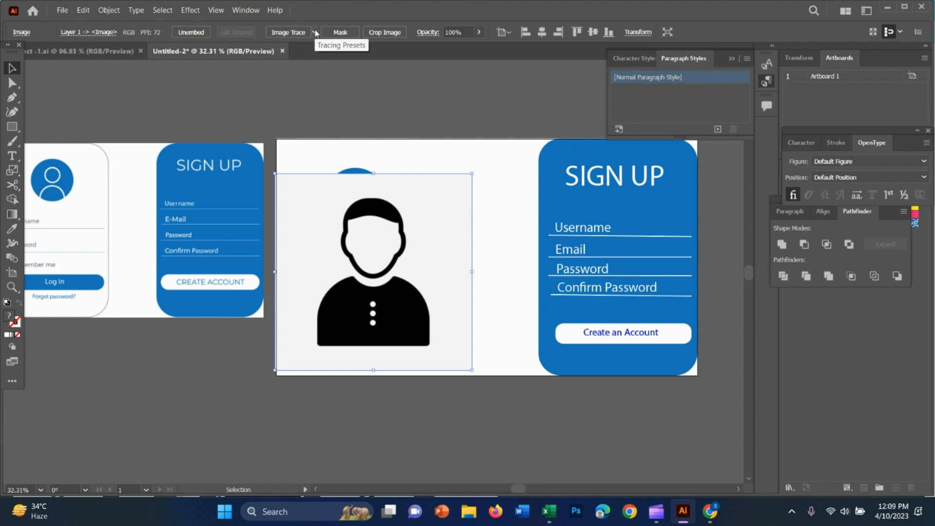
Step: Trace the pasted man image with the Silhouettes preset, move it off the login form, and expand it into vector shapes
left_click(315, 33)
left_click(348, 184)
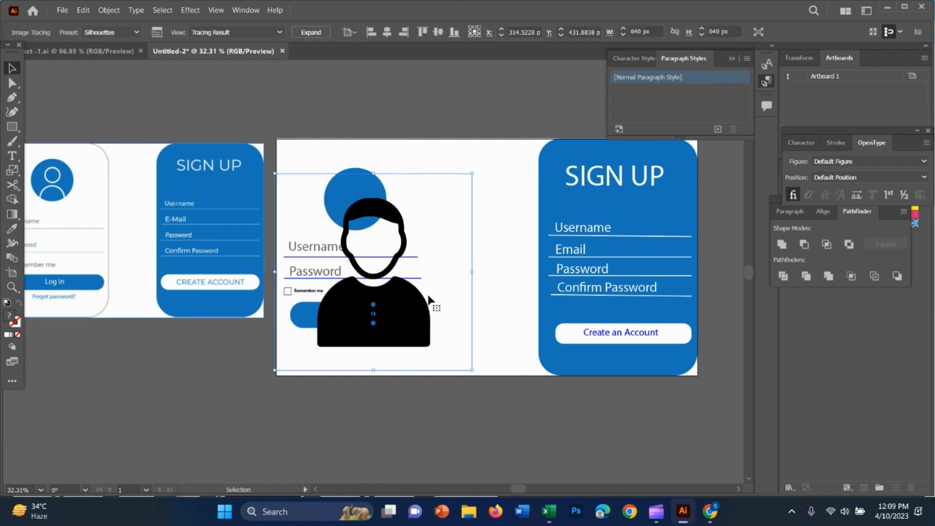
mouse_move(392, 324)
left_mouse_down()
mouse_move(383, 426)
mouse_move(260, 401)
left_mouse_up()
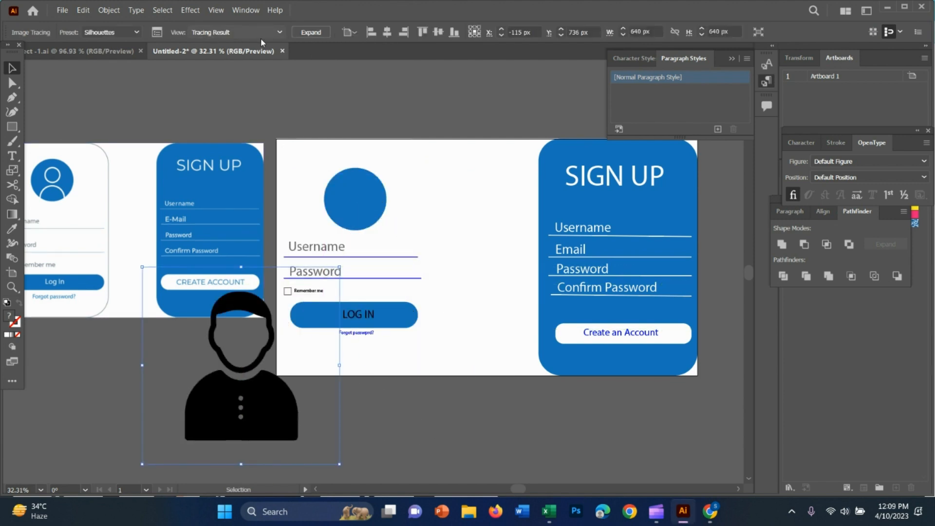
left_click(310, 32)
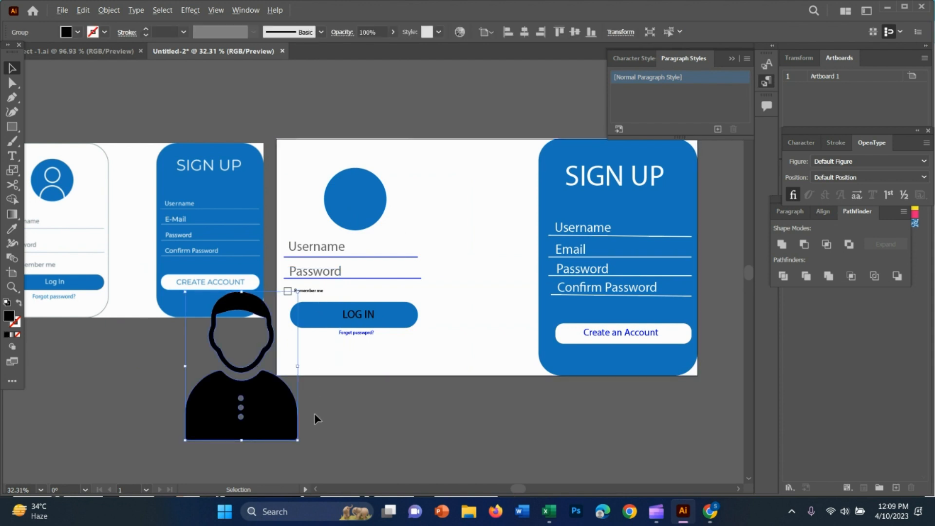
Step: Scale the man silhouette down and centre it inside the blue avatar circle on the login form
left_click_drag(298, 443, 534, 200)
key("z")
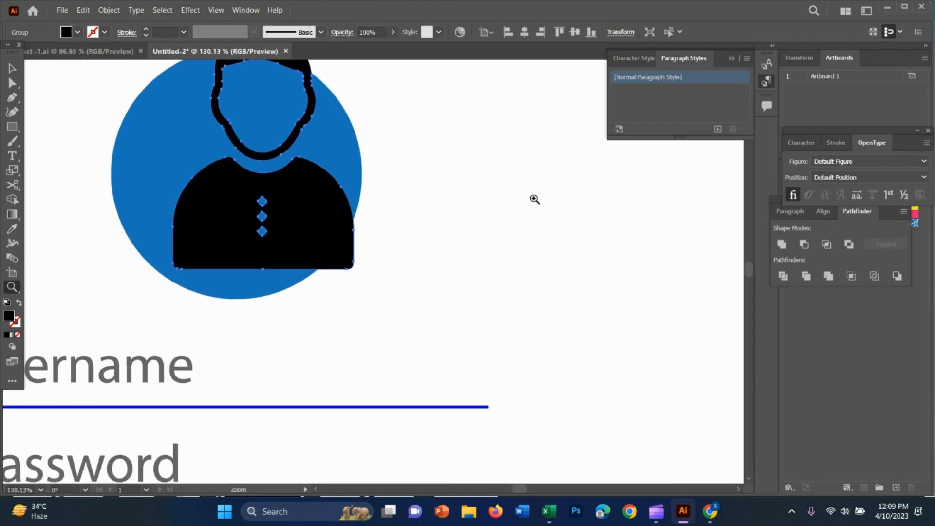
key("v")
left_click_drag(306, 224, 289, 237)
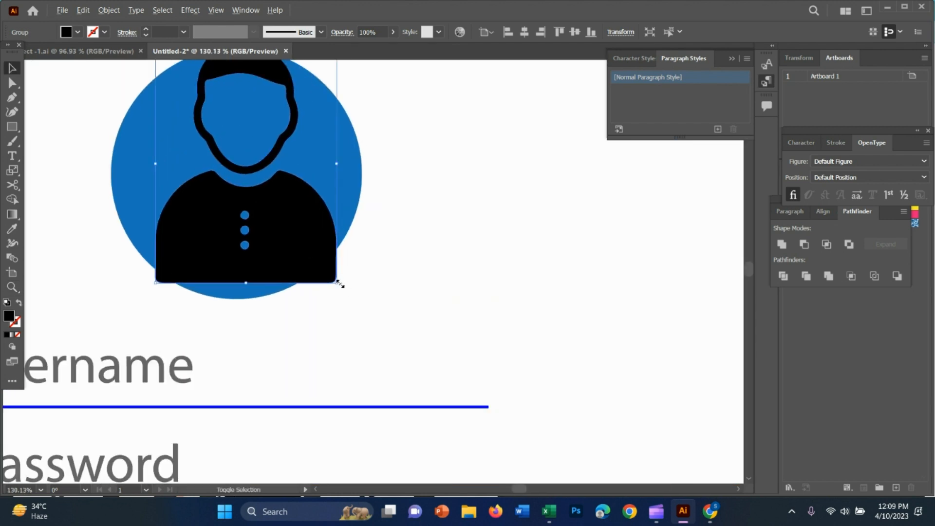
left_click_drag(340, 283, 320, 236)
left_click_drag(263, 213, 252, 210)
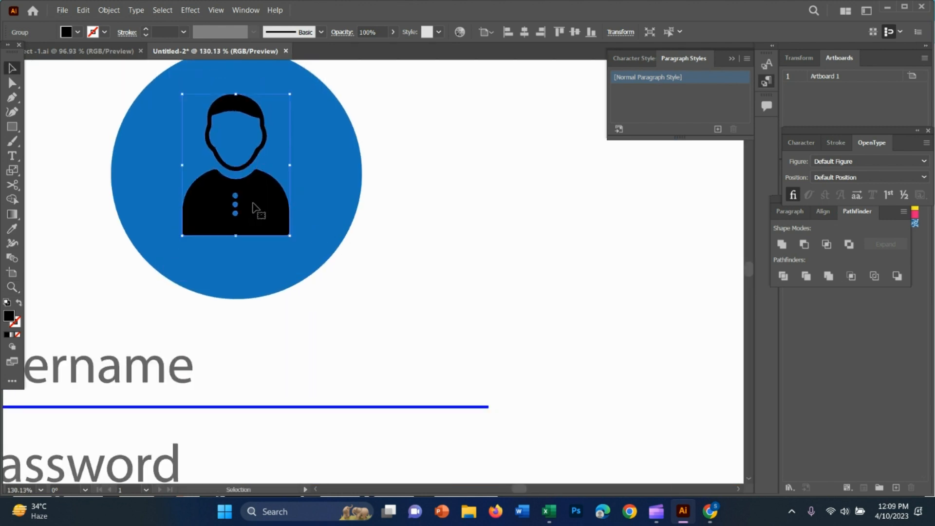
Step: Fill the man silhouette in the avatar circle with white
left_click(82, 36)
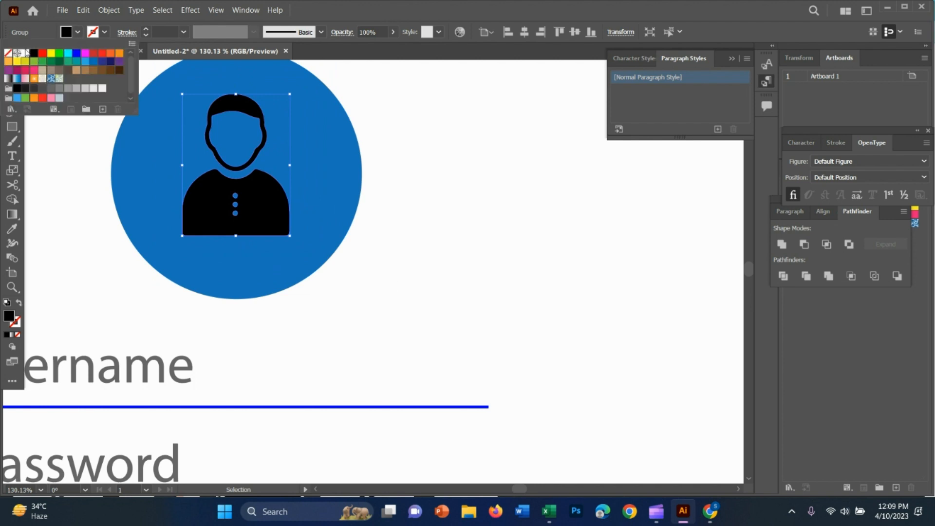
left_click(24, 54)
left_click(551, 263)
Step: Lock the white background rectangle behind the login and sign-up forms
key("z")
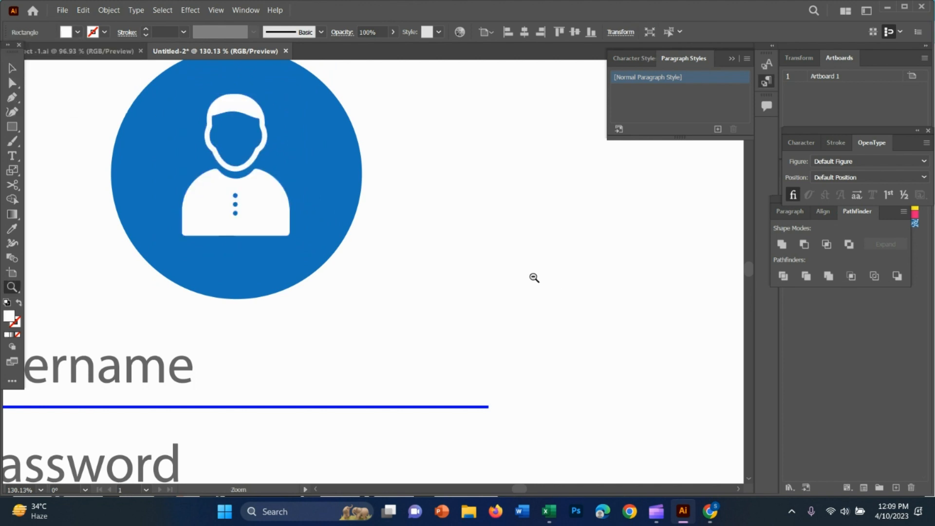
left_click_drag(534, 278, 458, 275)
key("space")
left_click_drag(528, 297, 494, 297)
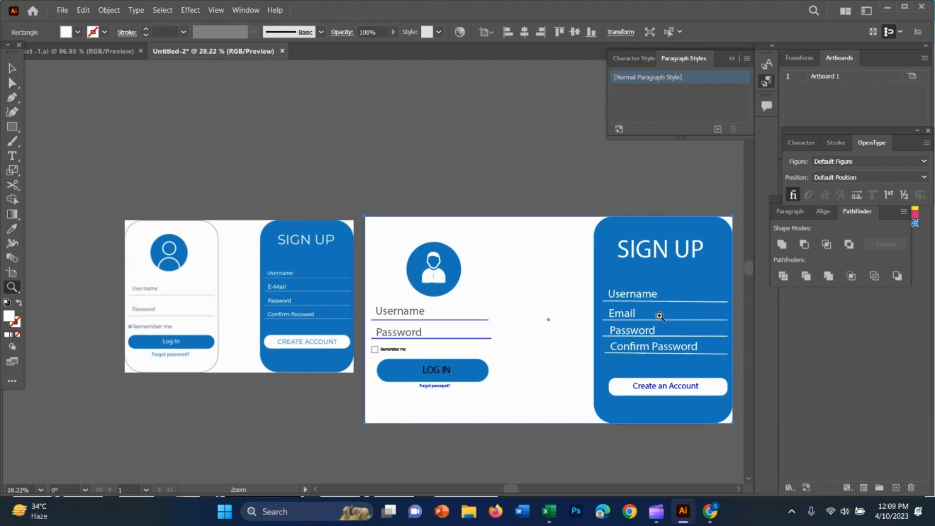
key("v")
key("space")
left_click_drag(613, 335, 539, 327)
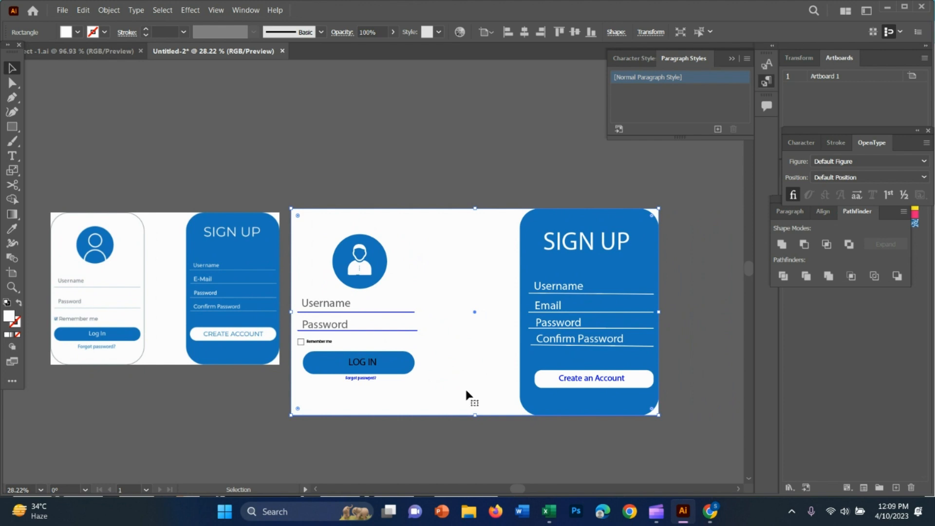
left_click(464, 420)
left_click(482, 305)
key("ctrl+2")
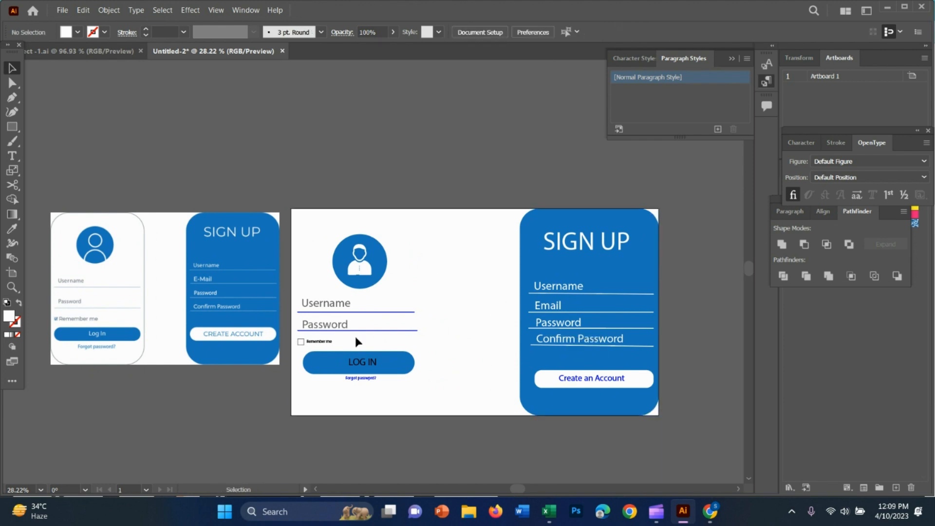